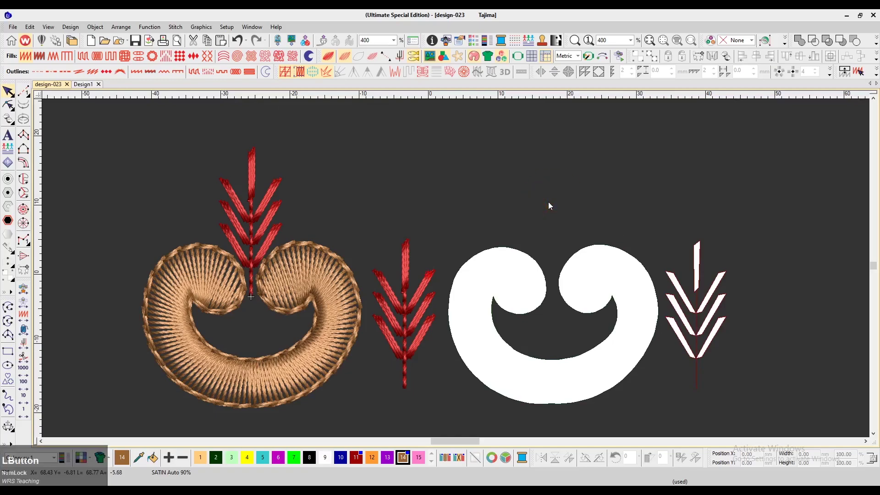
Step: Delete the finished stitched motif and the separate red stitched leaf beside the white shapes
scroll(548, 202, right, 2)
scroll(489, 199, down, 1)
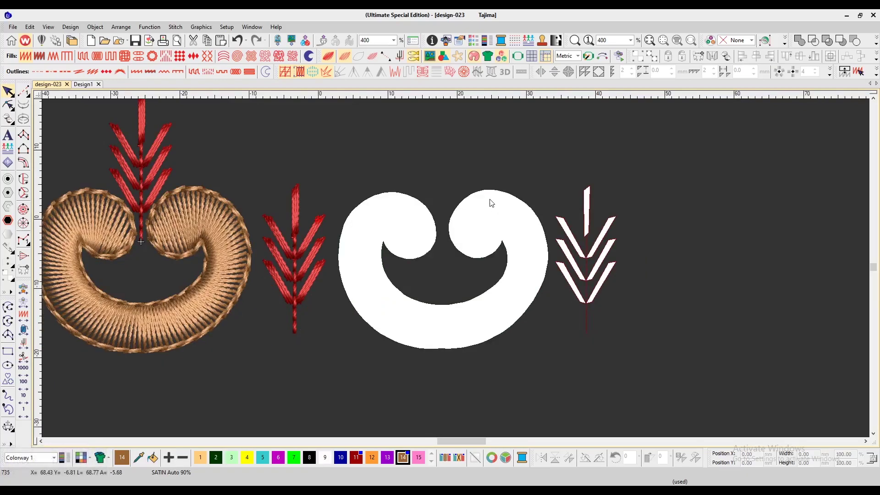
click(647, 249)
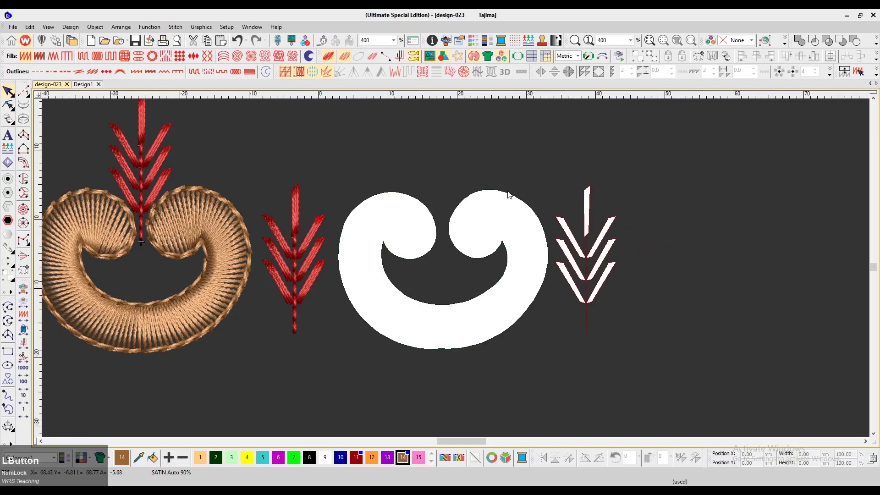
key(z)
key(z)
key(z)
drag(398, 139, 199, 322)
drag(257, 291, 142, 290)
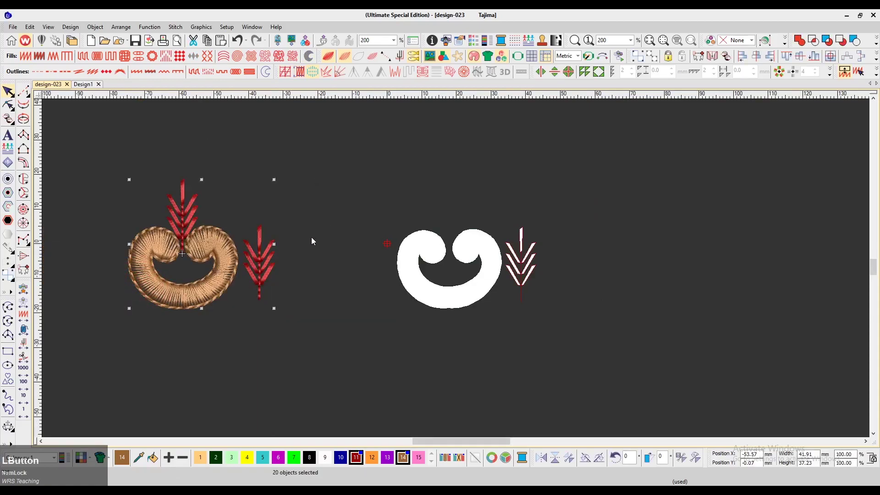
key(Delete)
Step: Digitize a Column A satin bar over the white leaf's central upright shape, tracing its four corners
key(z)
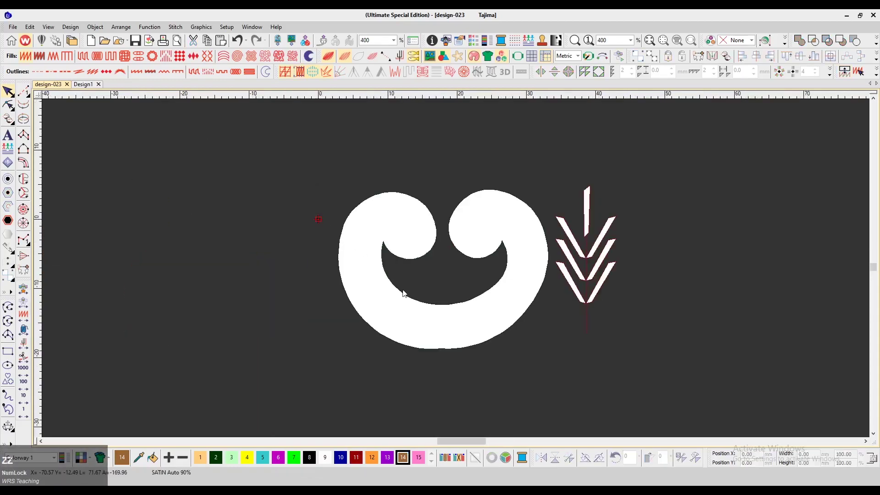
scroll(443, 309, right, 2)
key(z)
key(BackSpace)
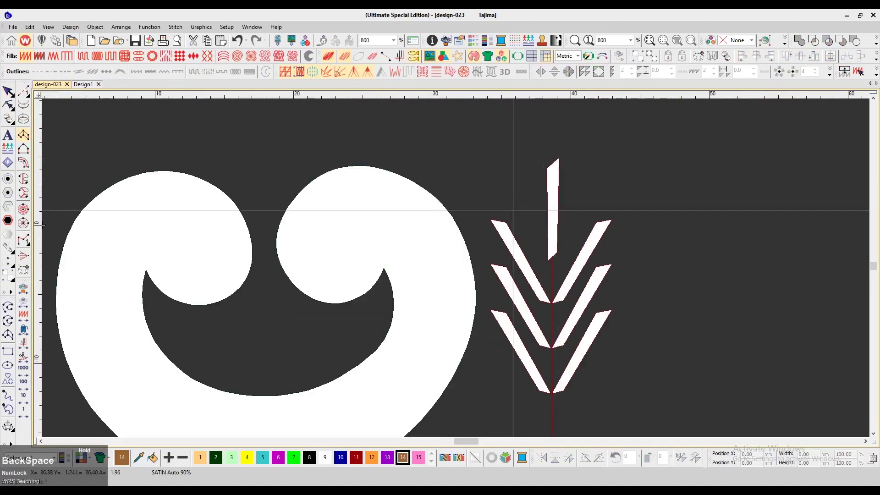
click(553, 201)
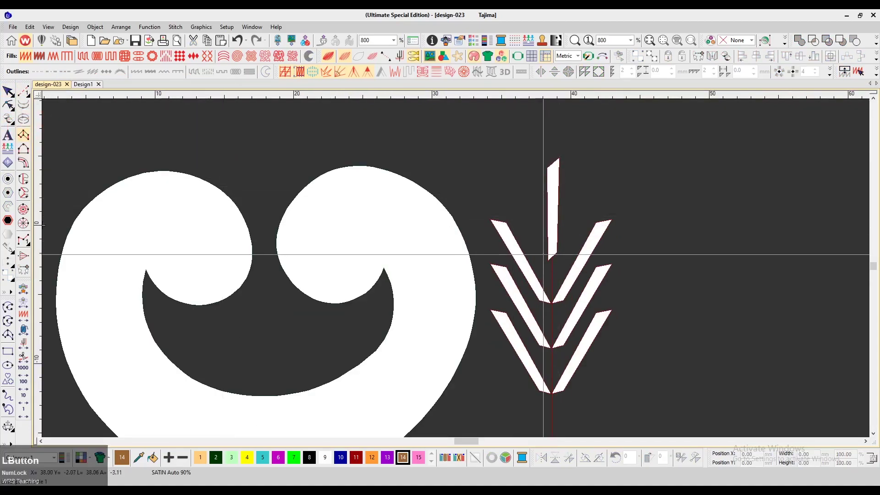
click(549, 259)
key(ctrl)
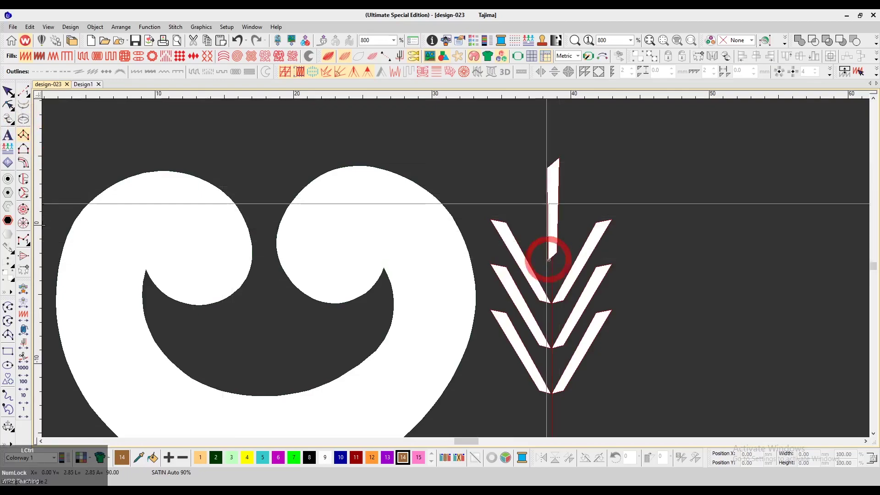
click(549, 169)
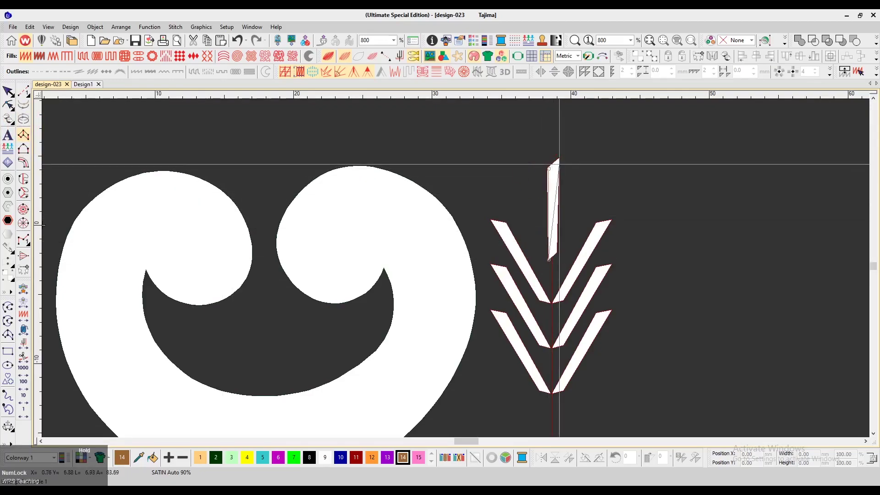
click(558, 252)
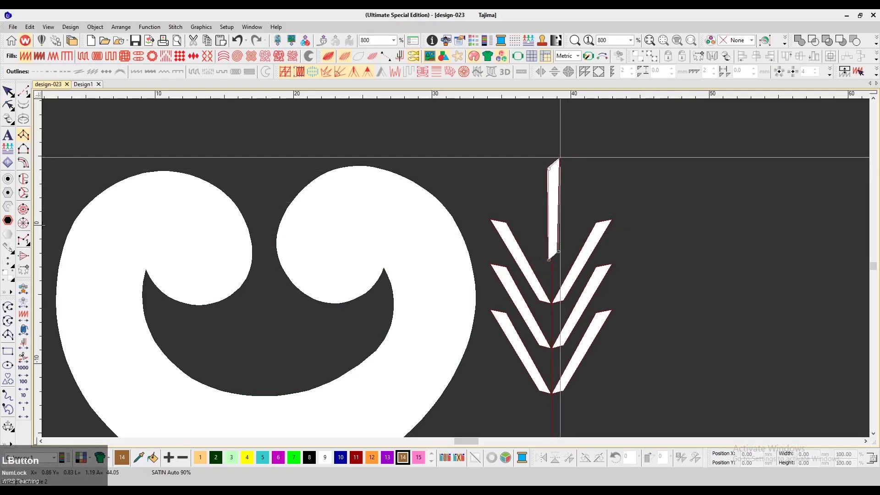
key(Escape)
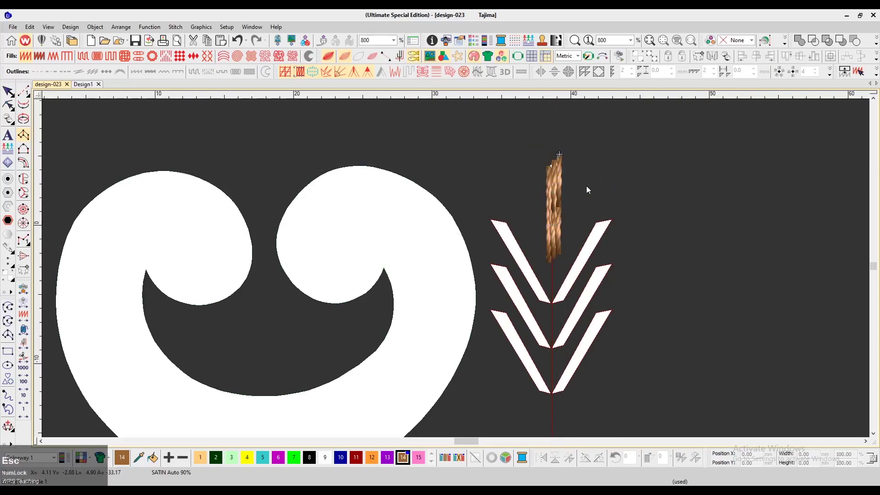
Step: Set the auto split length of the new satin bar to 25.50 mm
click(557, 211)
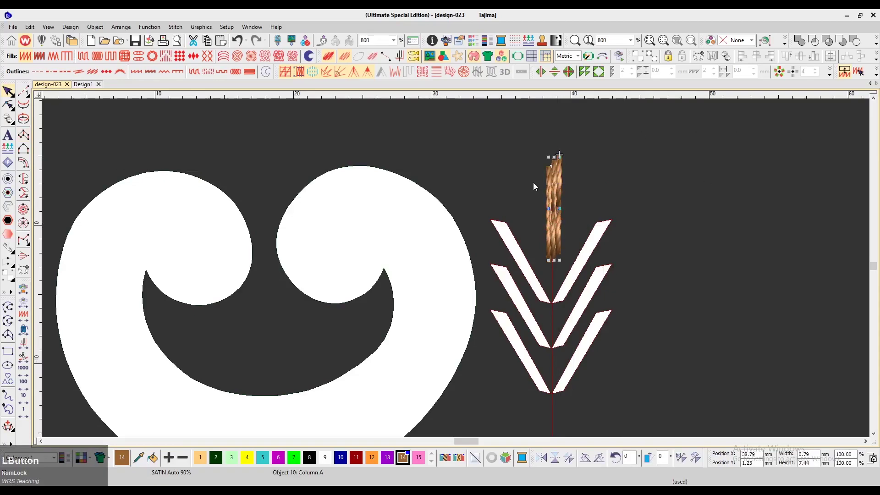
double_click(549, 176)
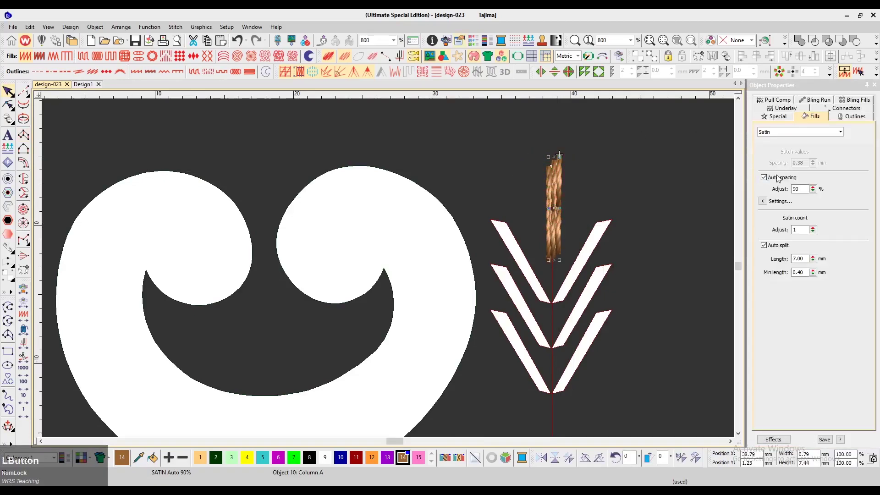
double_click(800, 258)
text(25.50)
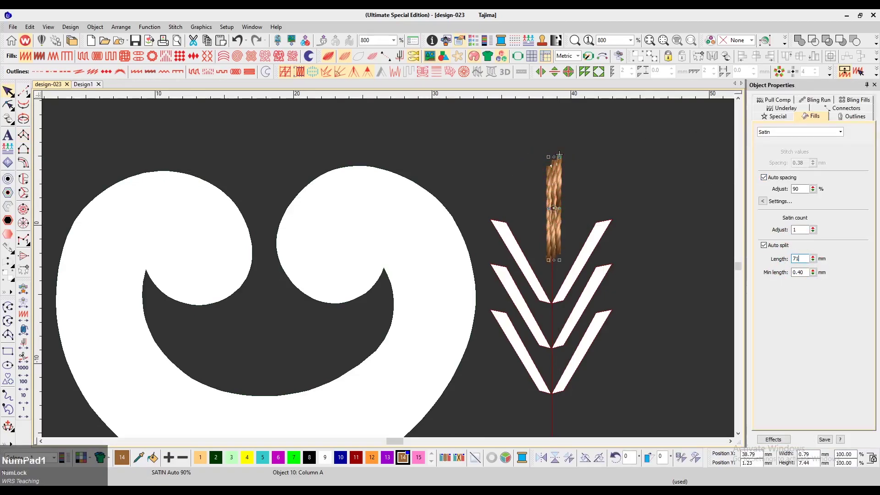
key(KP_Enter)
click(587, 239)
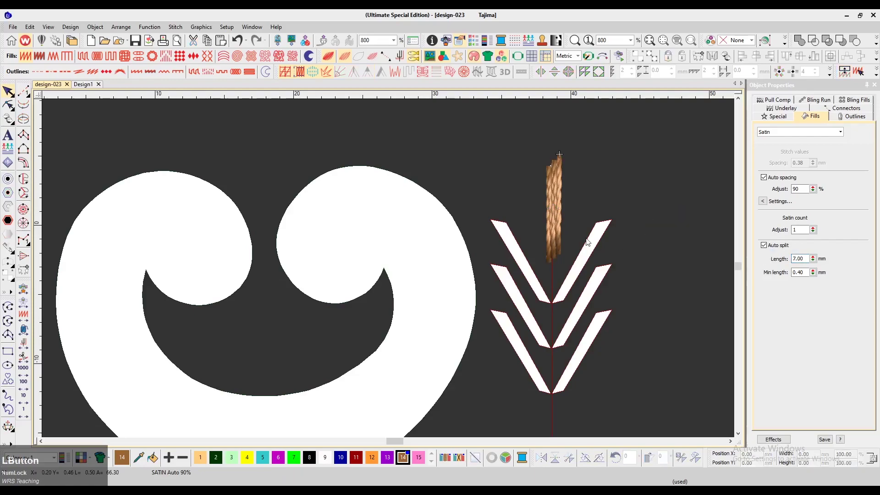
Step: Recolour the upright satin bar with red thread colour 11
click(556, 219)
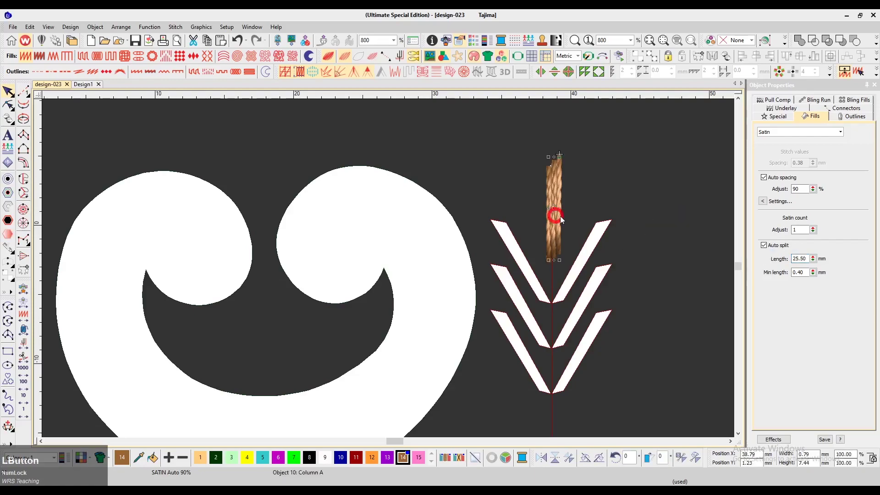
click(356, 457)
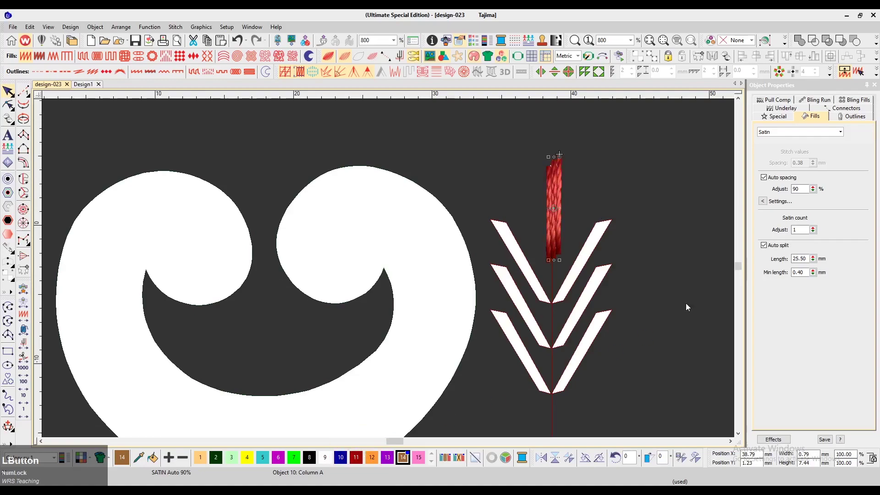
click(695, 269)
Step: Reshape the upright satin bar by moving its exit point from the upper tip to its lower end
click(559, 239)
key(h)
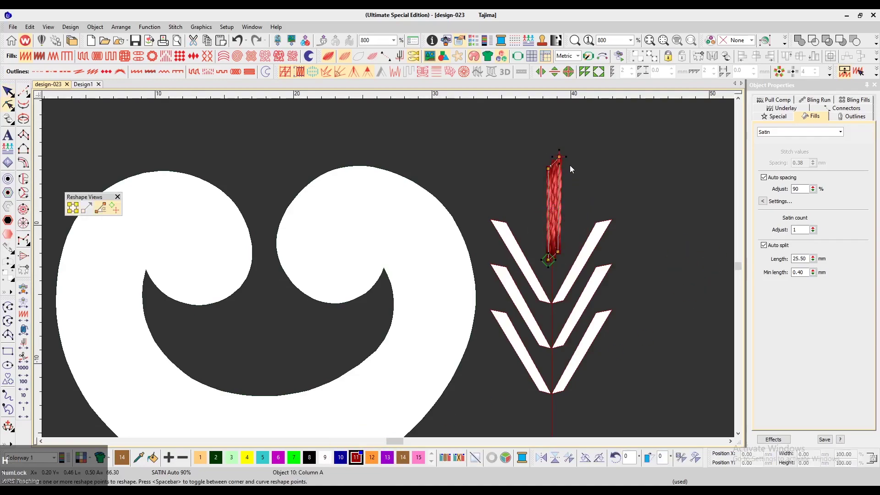
click(550, 266)
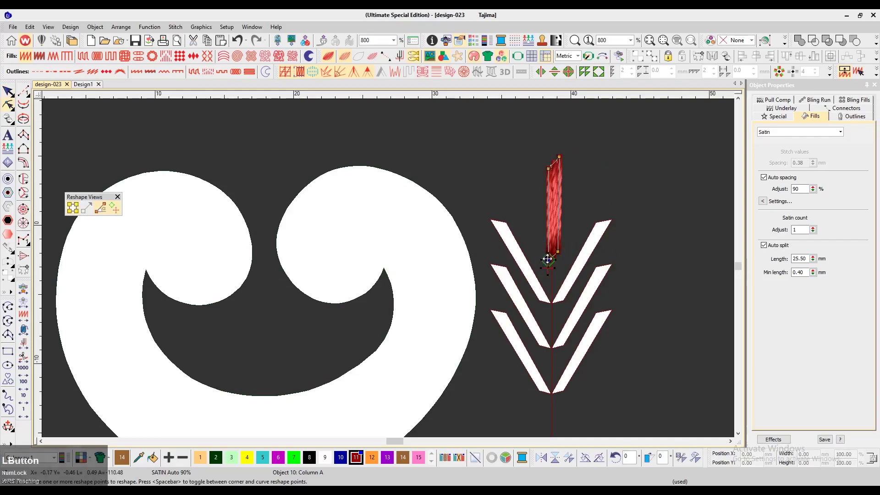
click(615, 265)
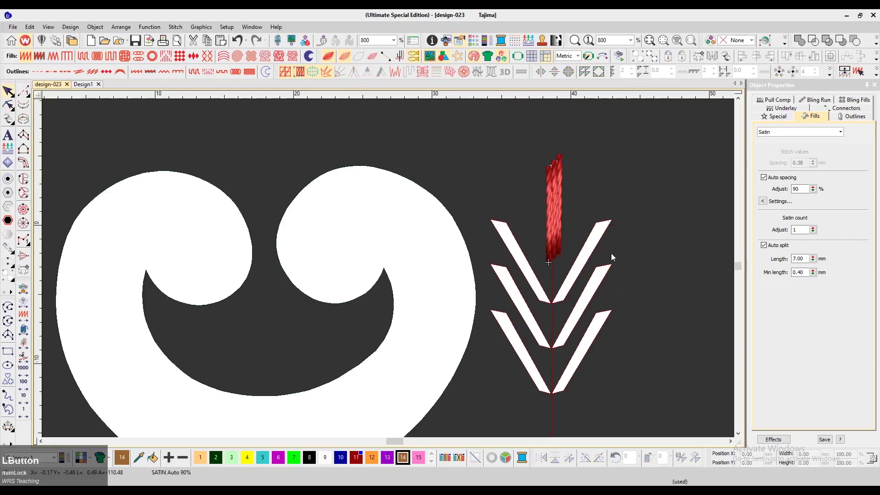
Step: Digitize a straight vertical run stitch stem about 14 mm long from the leaf's lower tip up to the satin bar
scroll(581, 334, down, 3)
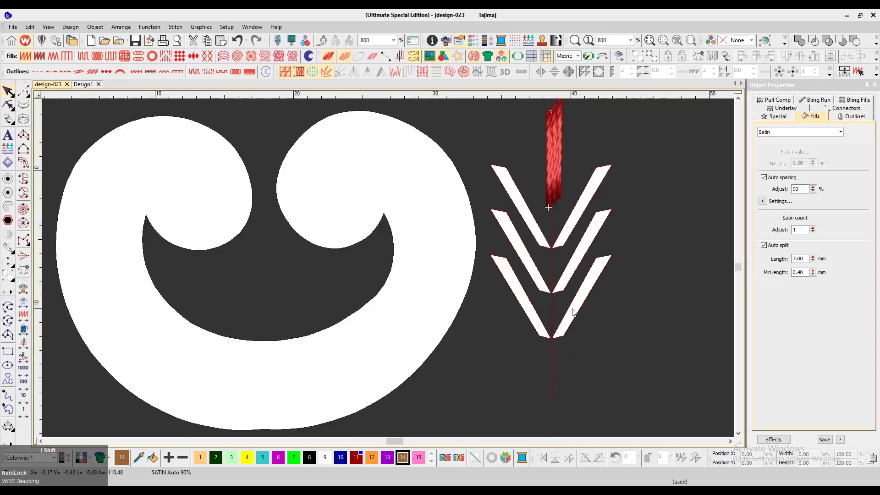
key(n)
click(553, 398)
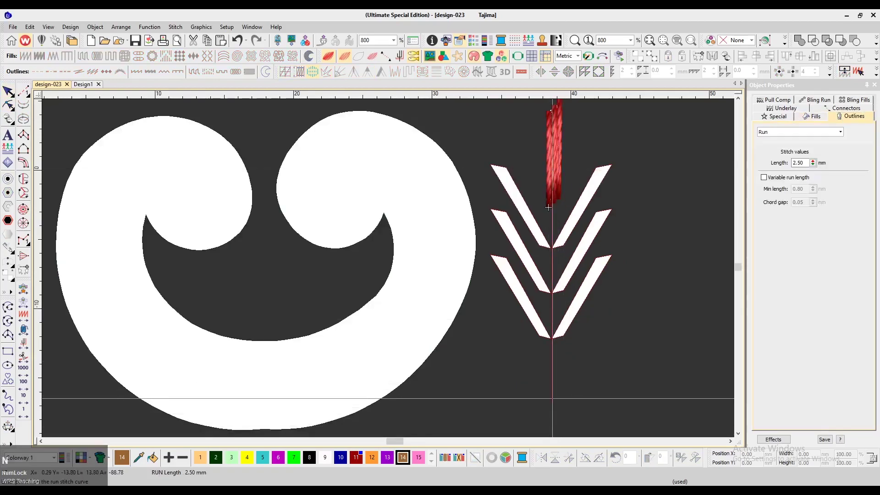
ctrl+click(549, 207)
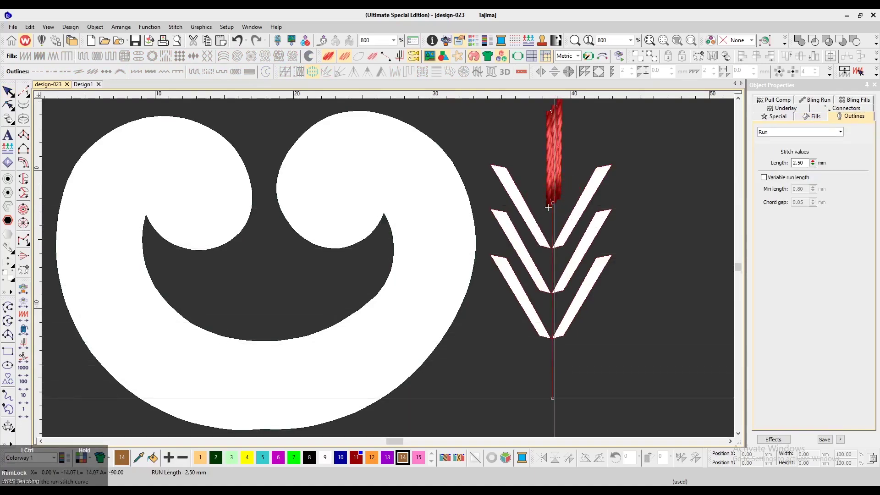
key(KP_Enter)
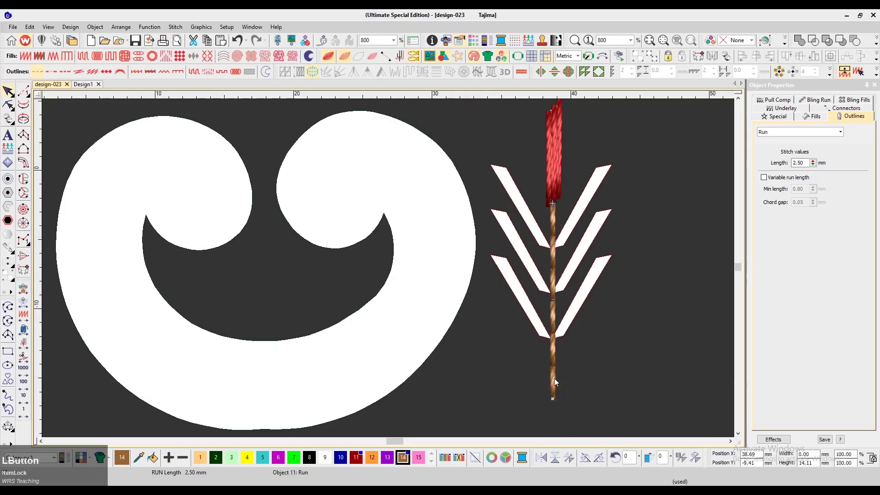
Step: Move the run stitch stem's exit point to its lower end and recolour it with thread colour 11
key(h)
click(552, 399)
key(Escape)
click(357, 457)
click(634, 324)
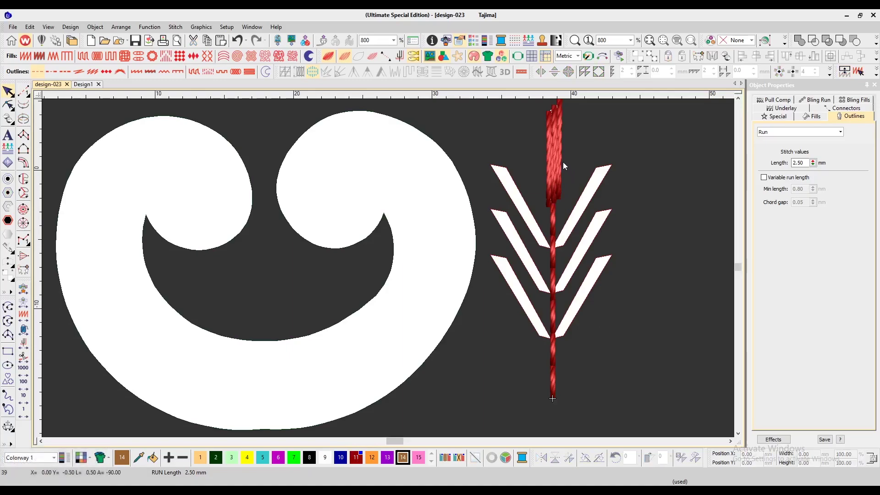
Step: Duplicate the upright satin bar to its right and rotate the copy clockwise in two increments to match the slanted leaf shapes
drag(554, 157, 604, 167)
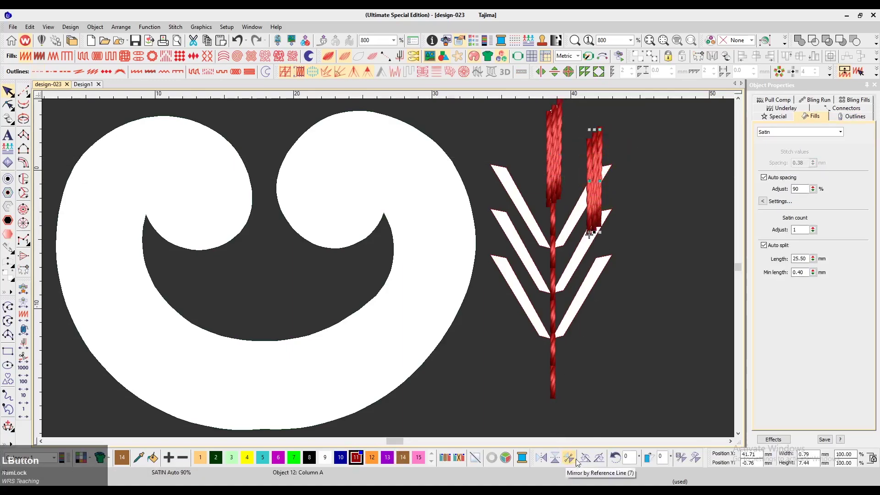
click(599, 457)
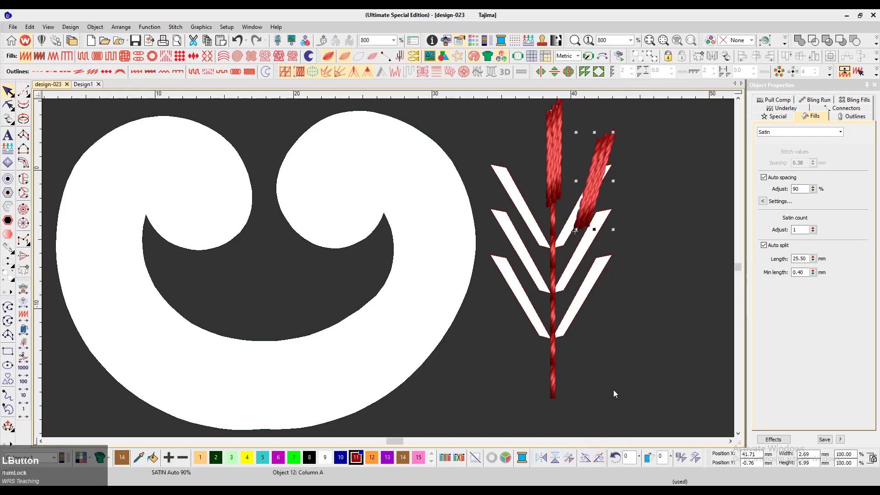
click(599, 458)
mouse_move(596, 196)
mouse_down()
mouse_move(583, 216)
mouse_move(591, 189)
mouse_up()
scroll(584, 222, down, 3)
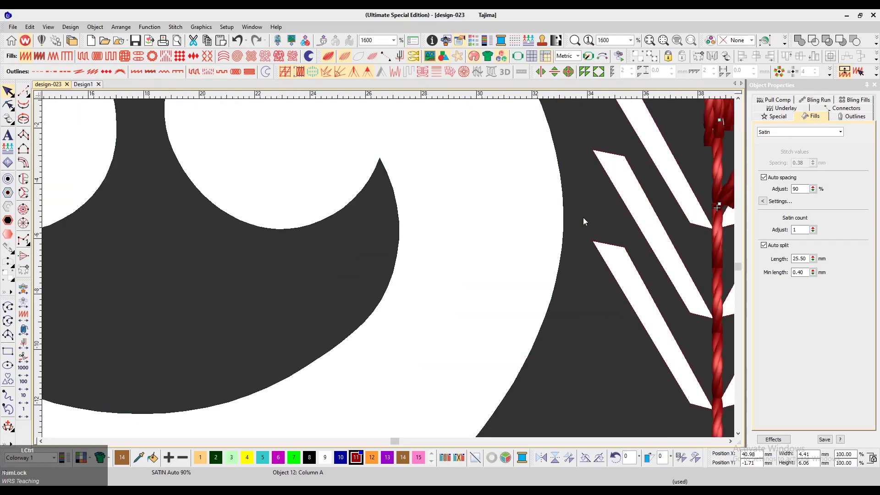
drag(468, 236, 530, 247)
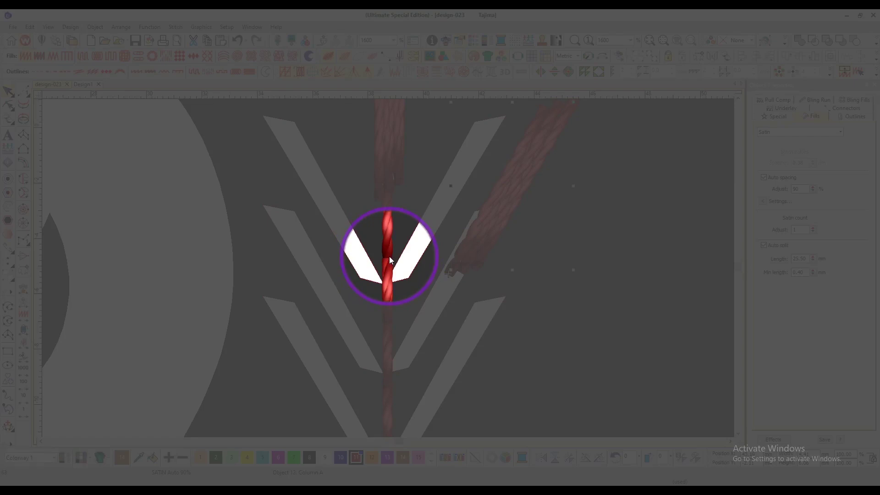
Step: Position the slanted satin bar against the stem and create a mirrored copy on the stem's other side
key(shift+z)
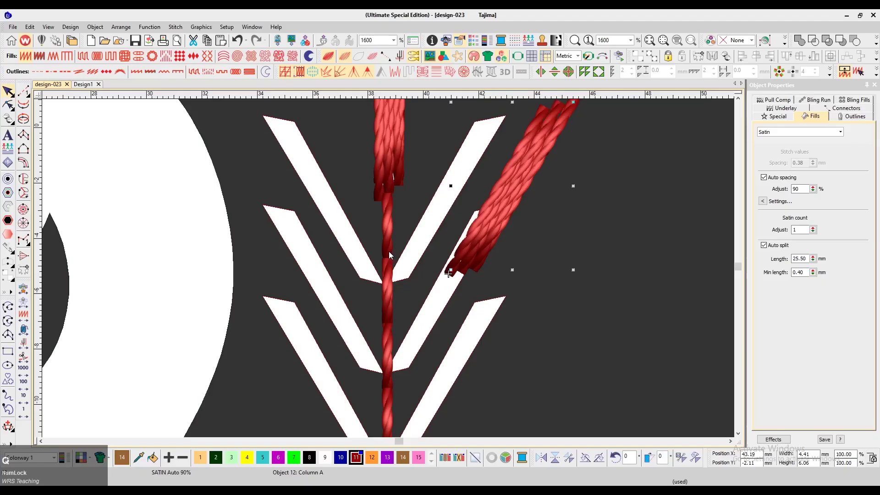
drag(441, 253, 368, 258)
key(ctrl+h)
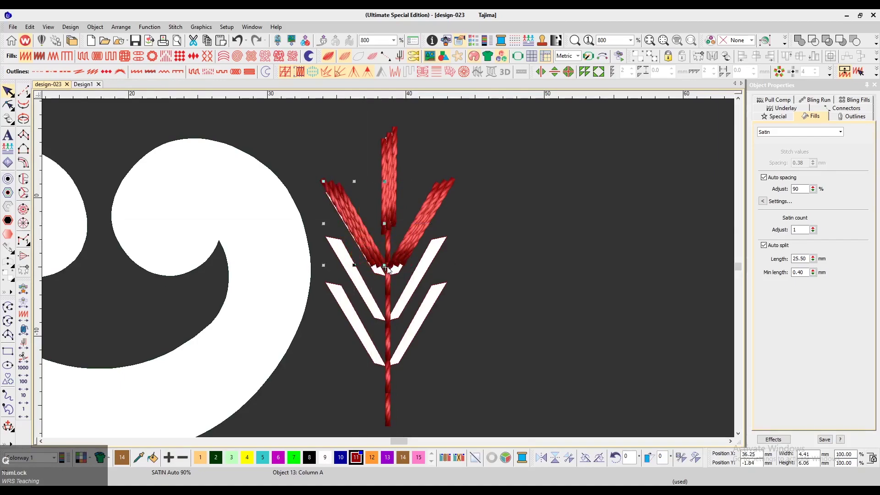
Step: Duplicate the pair of slanted satin bars downward along the stem to form the middle pair
key(z)
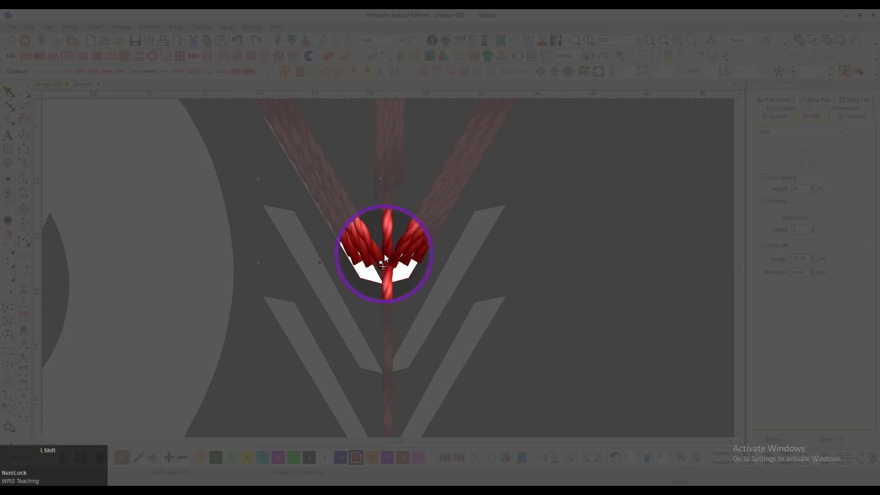
click(384, 254)
ctrl+click(412, 248)
drag(410, 249, 408, 315)
Step: Duplicate the middle pair of slanted bars downward to form the lowest pair near the stem's end
scroll(404, 248, down, 3)
drag(398, 157, 397, 230)
key(ctrl+z)
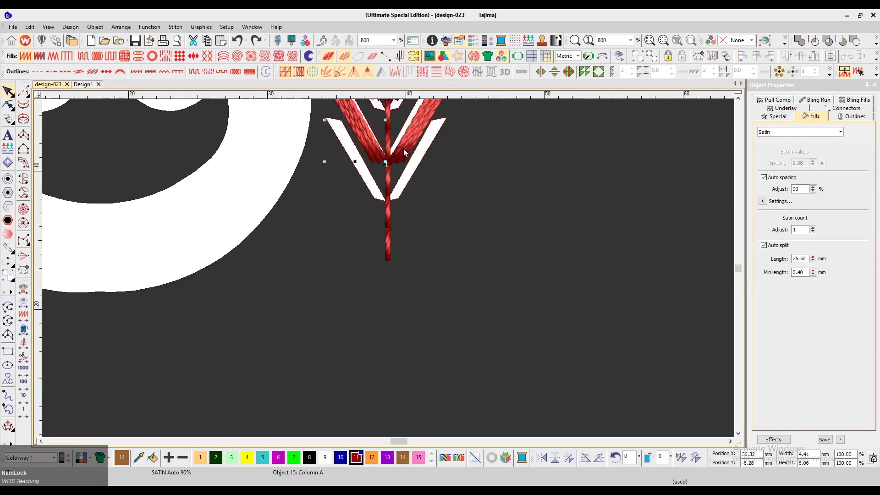
ctrl+click(405, 153)
drag(404, 153, 408, 205)
key(shift+z)
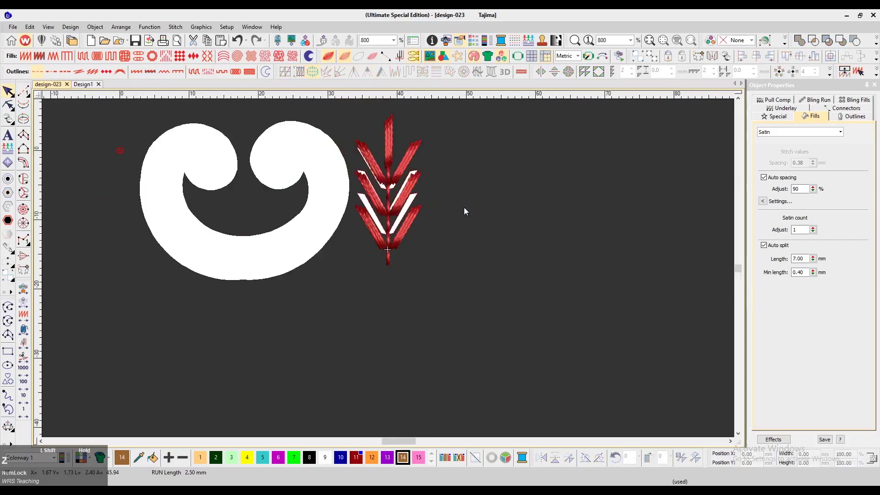
scroll(447, 219, up, 2)
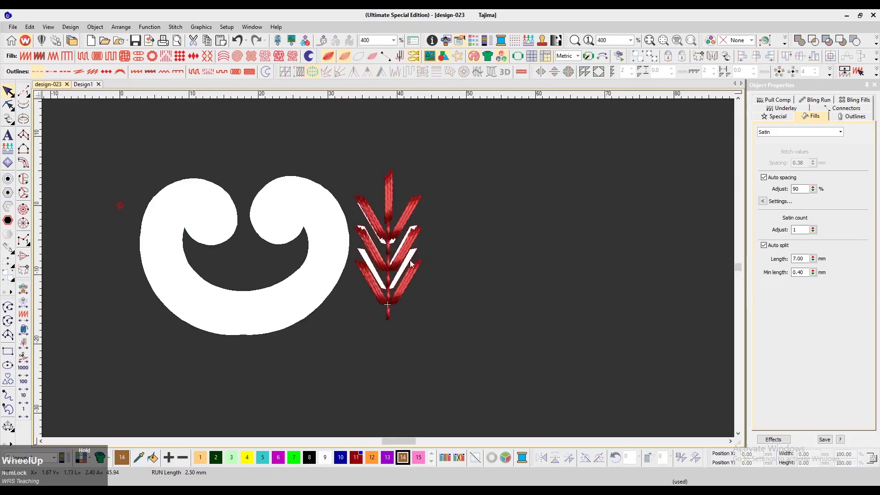
scroll(410, 264, left, 3)
key(z)
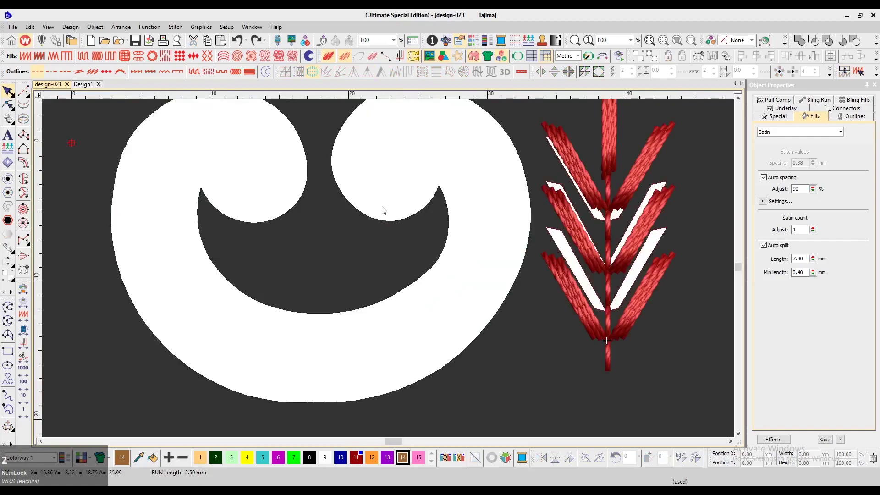
Step: Start a run stitch outline at the right curl's inner tip and trace curve points around that curl to its top
scroll(384, 210, up, 2)
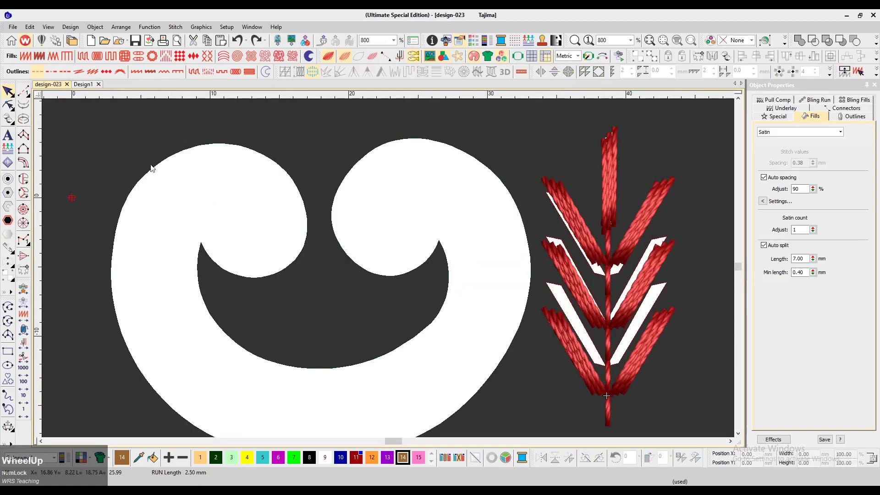
click(25, 91)
click(439, 239)
right_click(397, 275)
right_click(336, 237)
right_click(364, 156)
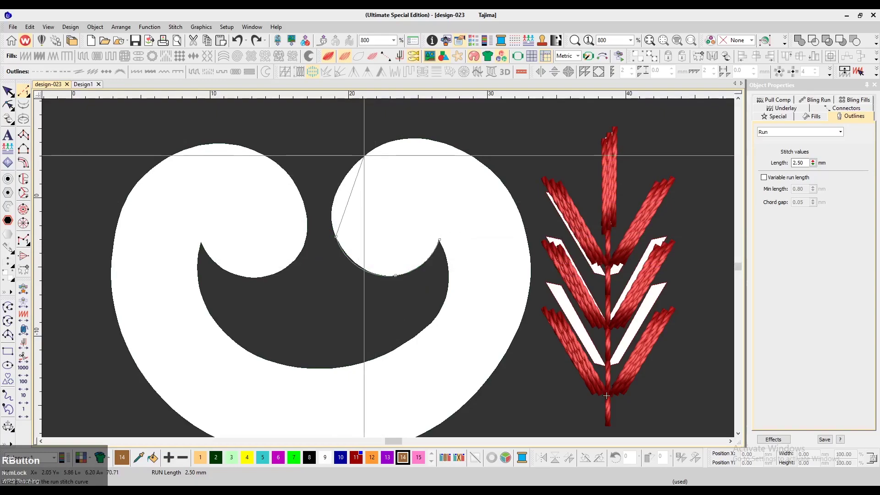
right_click(424, 142)
Step: Continue the run outline down the motif's right outer side, along its bottom edge and up the lower left side
scroll(458, 137, down, 2)
right_click(509, 133)
right_click(530, 200)
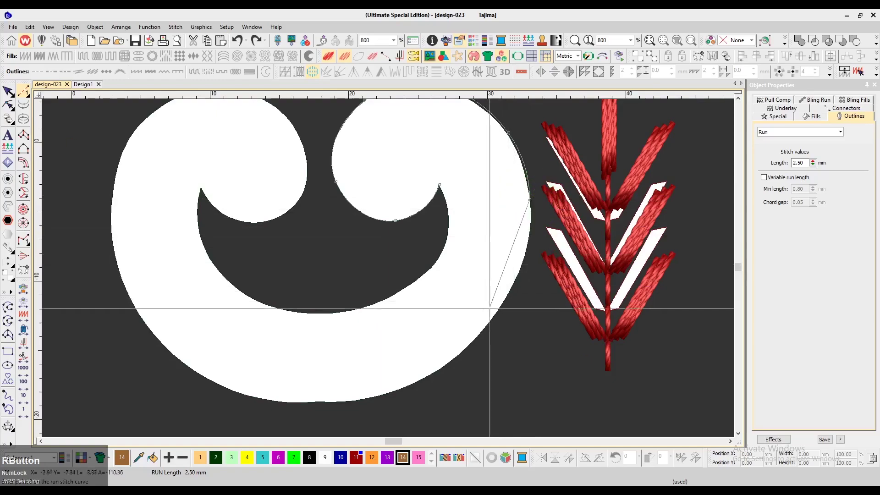
right_click(494, 316)
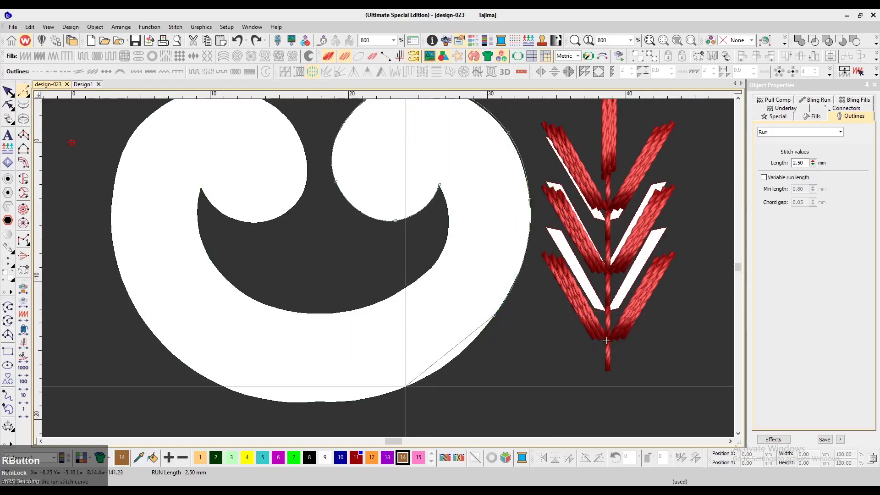
right_click(406, 387)
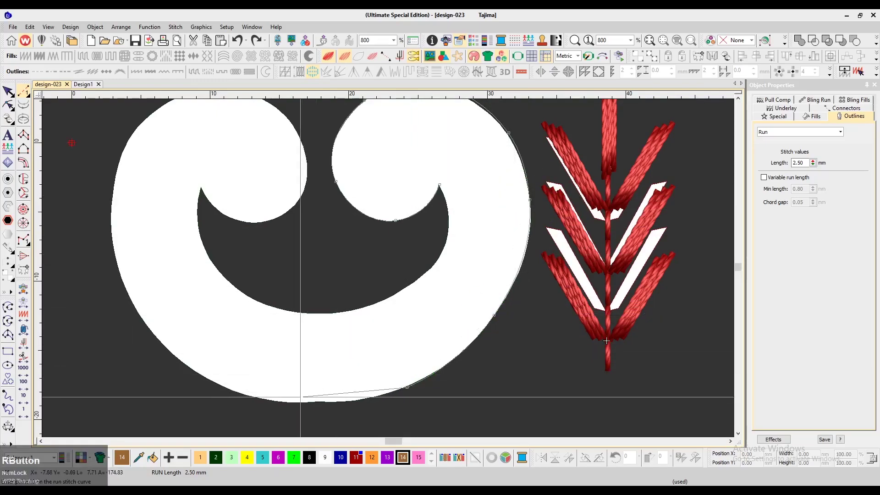
right_click(297, 403)
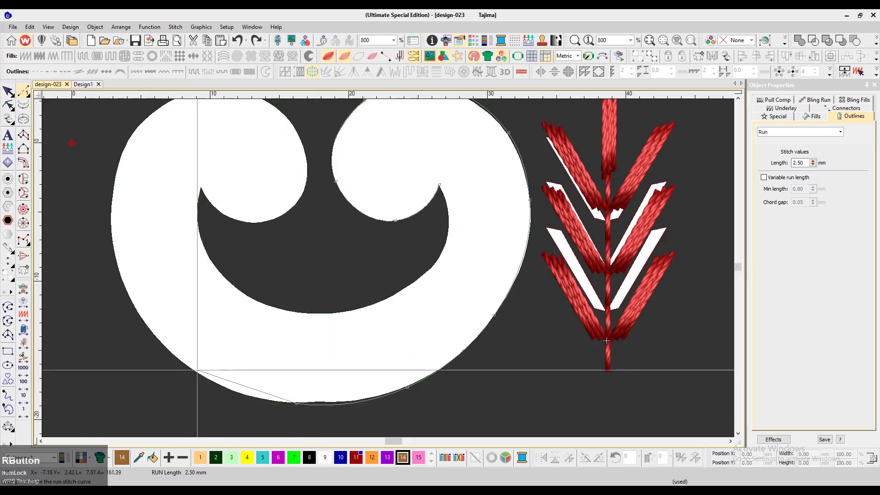
right_click(195, 372)
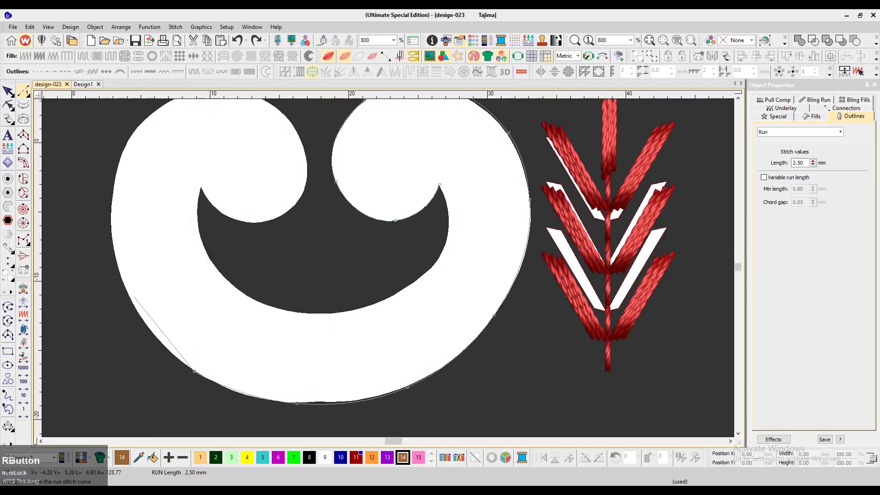
right_click(133, 302)
Step: Trace the upper left side and around the left curl, ending with a corner point at the curl's inner tip
scroll(124, 275, up, 1)
right_click(116, 240)
right_click(157, 164)
right_click(208, 144)
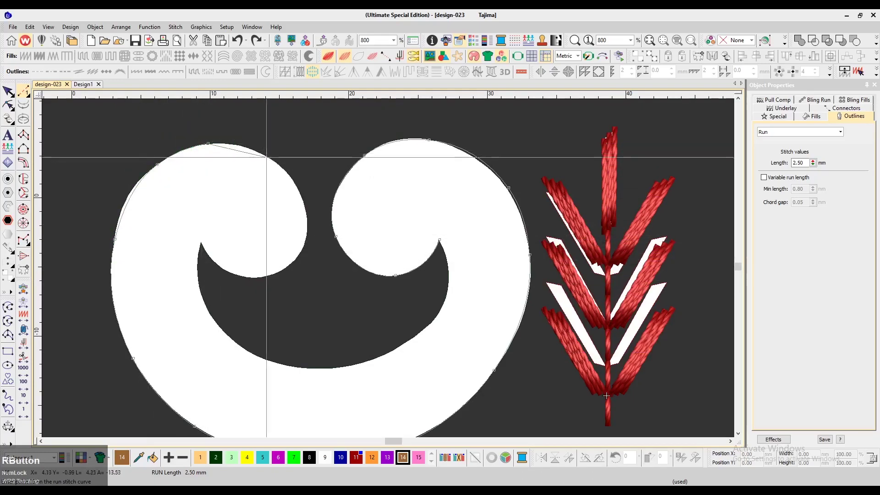
right_click(273, 159)
right_click(307, 225)
right_click(272, 275)
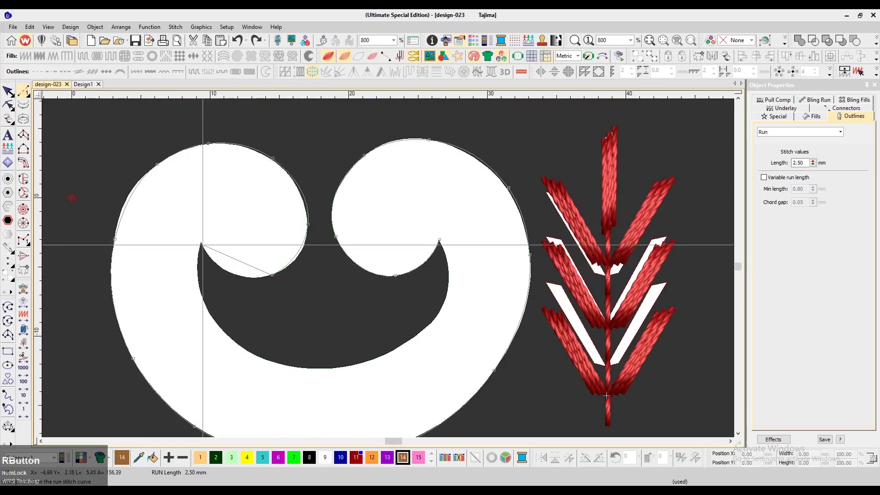
click(202, 243)
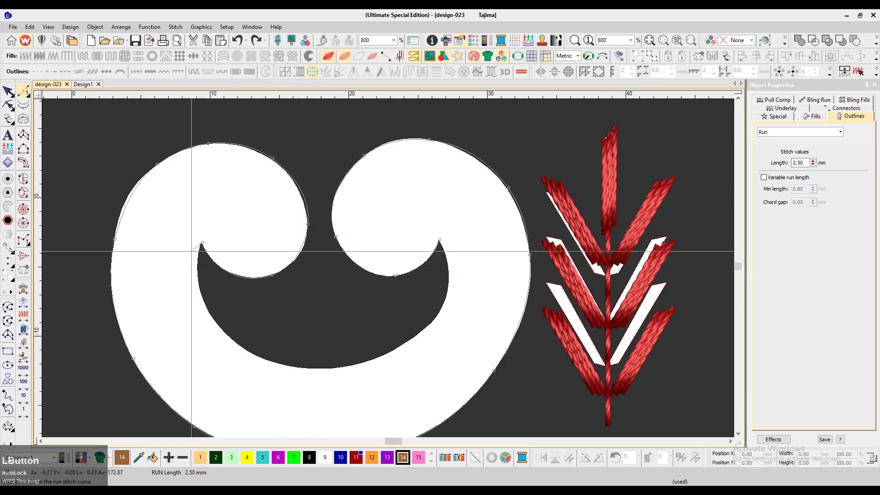
Step: Trace the inner crescent edge back to the starting tip and complete the closed run outline
right_click(217, 323)
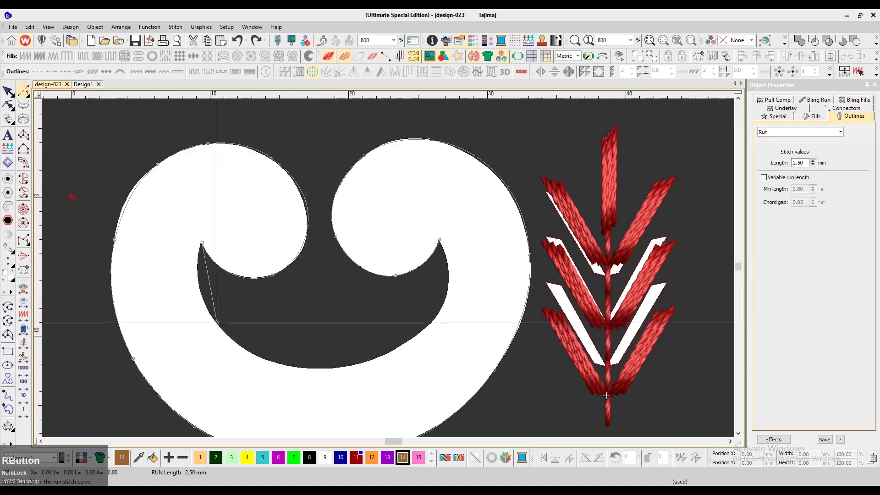
right_click(323, 367)
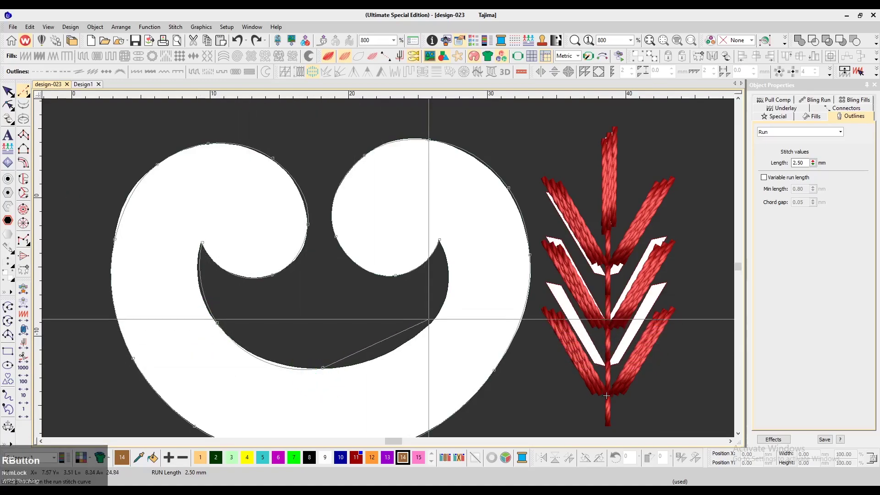
right_click(438, 312)
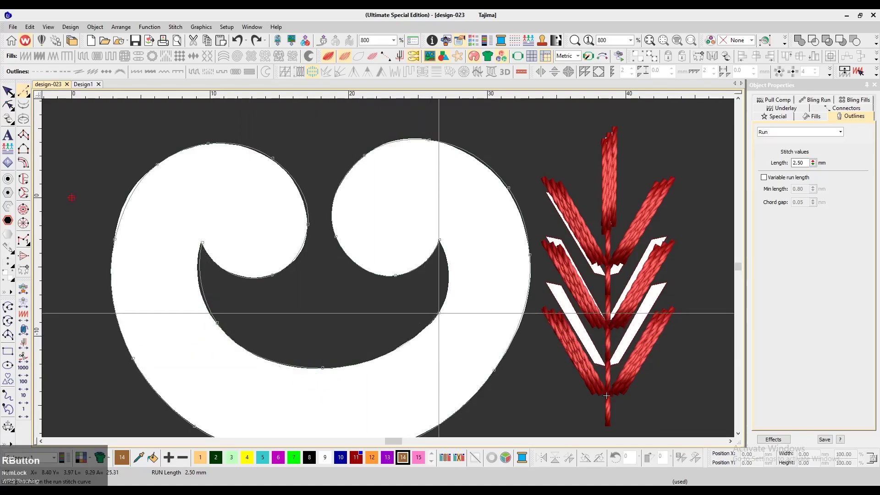
click(440, 240)
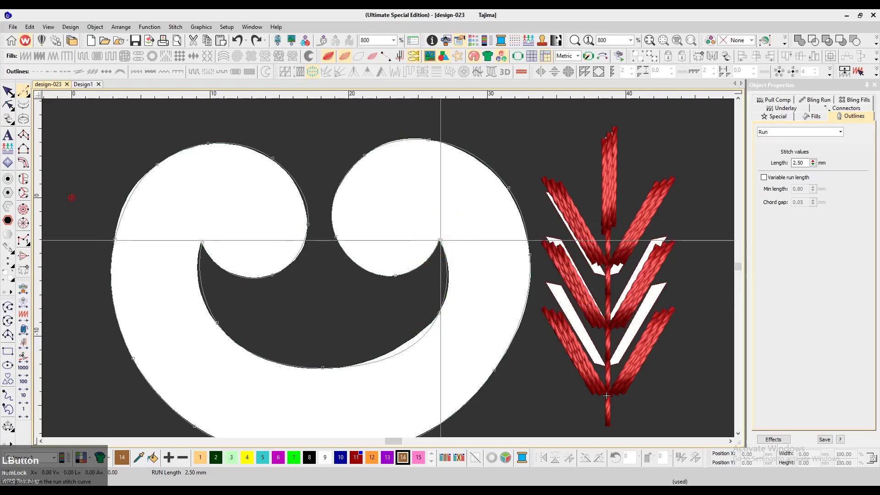
key(Return)
Step: Reshape the outline's inner crescent edge on both sides, adding and shifting points so it follows the white shape
key(h)
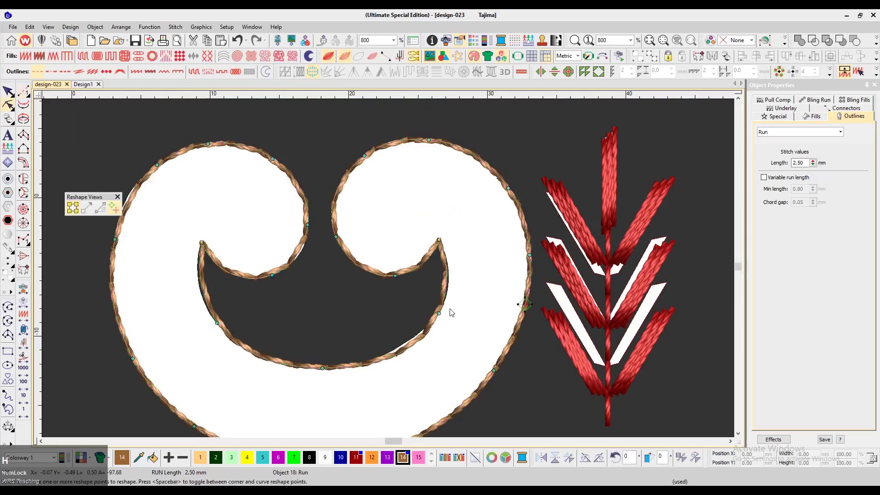
drag(438, 313, 441, 312)
right_click(421, 350)
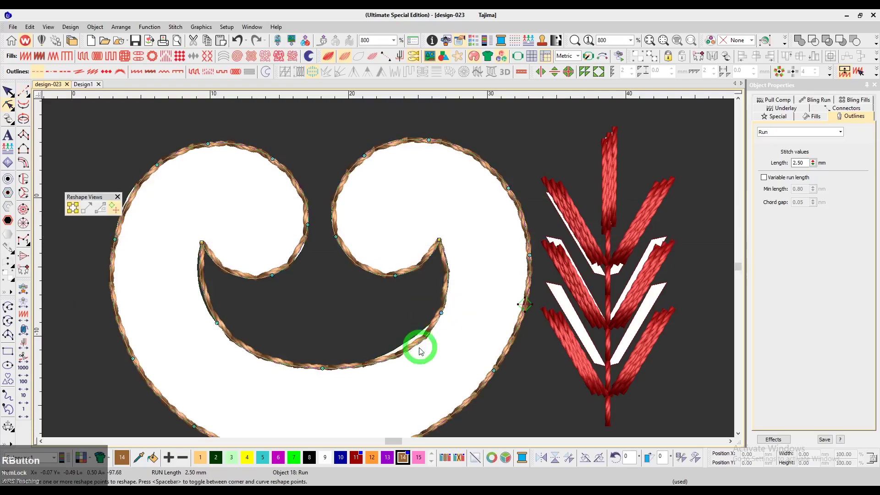
drag(408, 344, 408, 342)
click(219, 323)
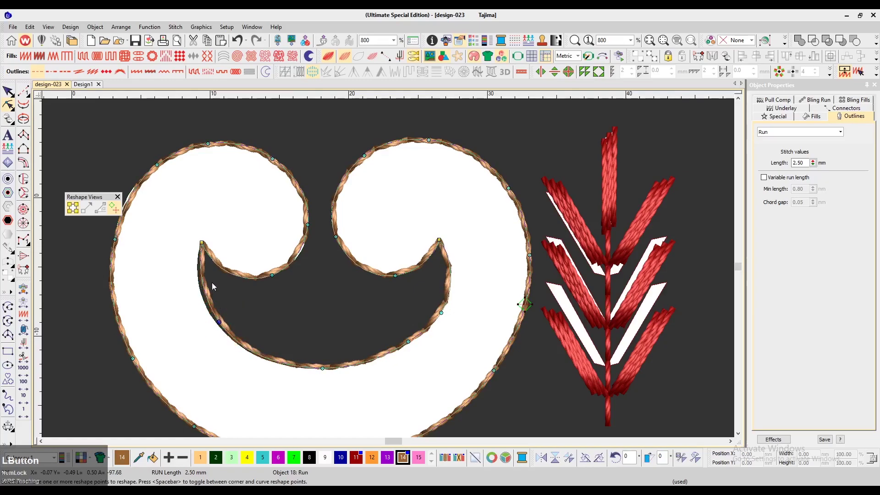
drag(200, 285, 199, 284)
drag(219, 323, 220, 328)
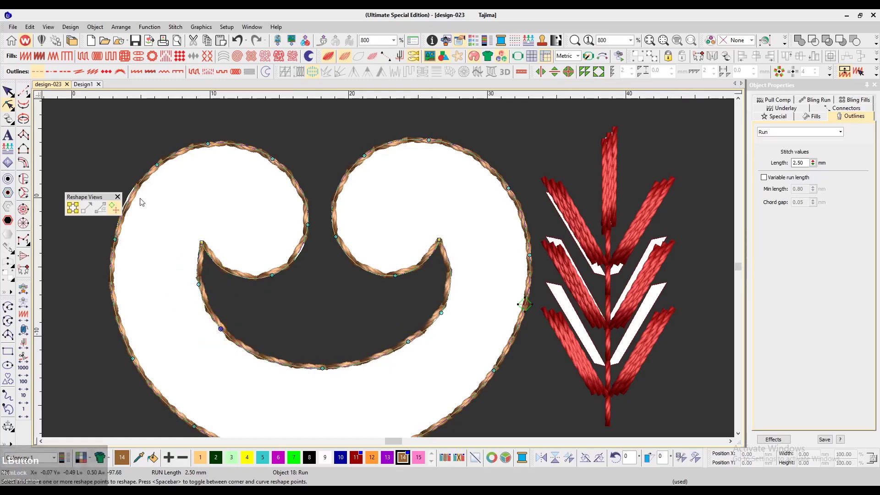
Step: Adjust the outline points on the left curl's outer edge to match the white shape and finish reshaping
drag(109, 197, 101, 132)
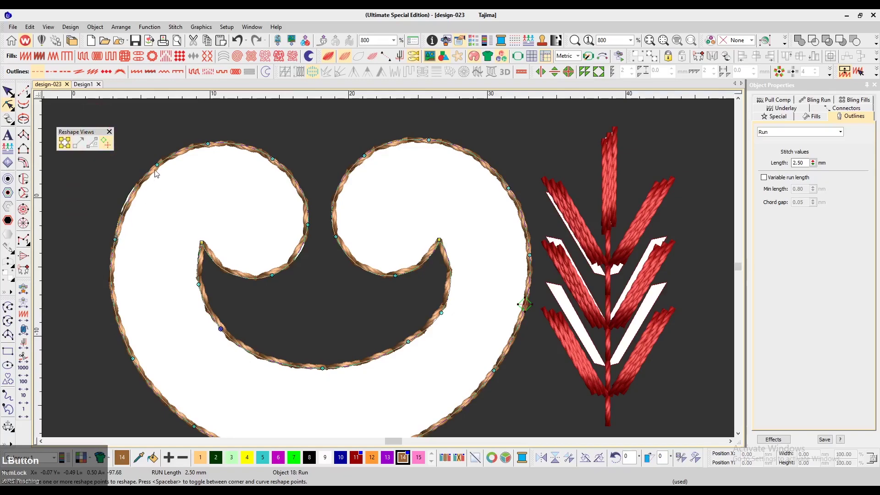
drag(156, 164, 145, 175)
ctrl+click(115, 239)
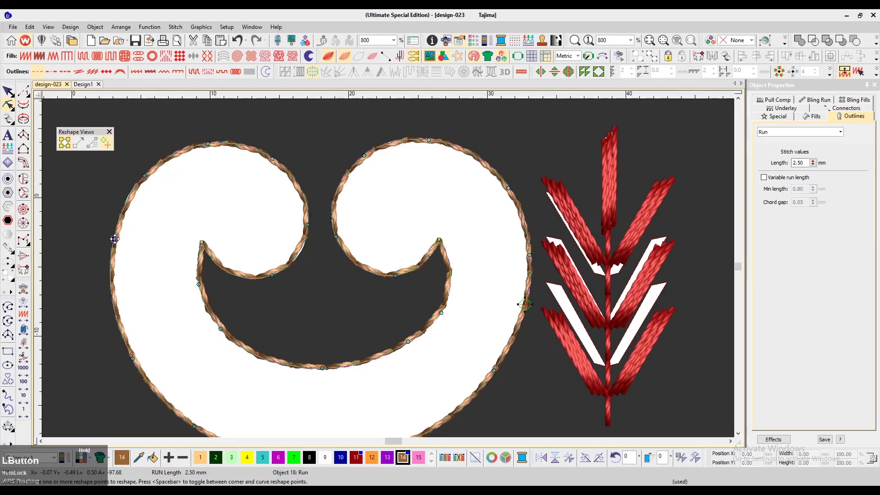
scroll(129, 232, down, 1)
scroll(129, 232, down, 1)
scroll(291, 243, up, 1)
key(z)
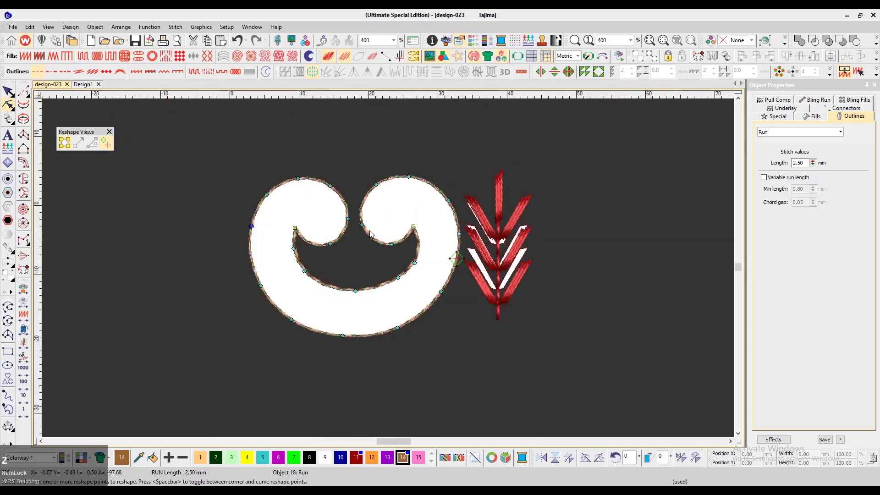
key(Escape)
key(Escape)
Step: Remove the white curled shape behind the run outline, keeping the outline in its original place
drag(401, 175, 187, 166)
scroll(342, 164, left, 2)
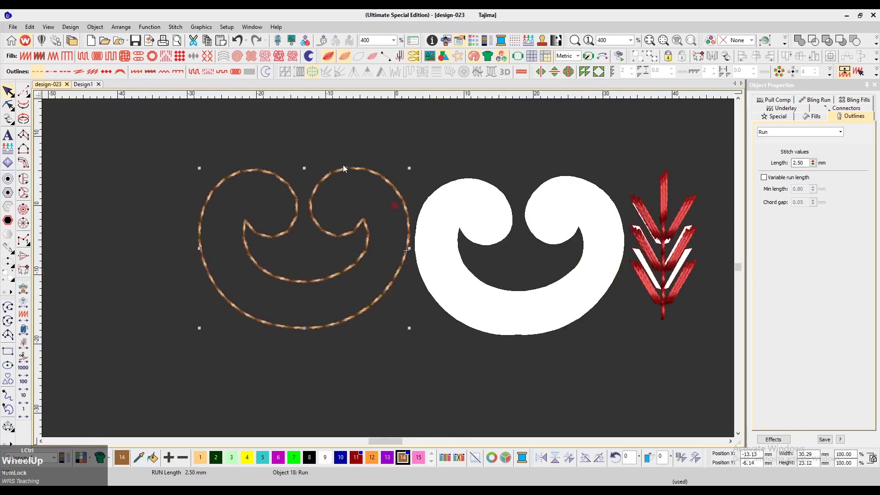
key(ctrl+z)
click(609, 201)
Step: Select all the red satin bars together with the run stem and move the stitched leaf right, clear of the white leaf shapes
scroll(609, 201, up, 1)
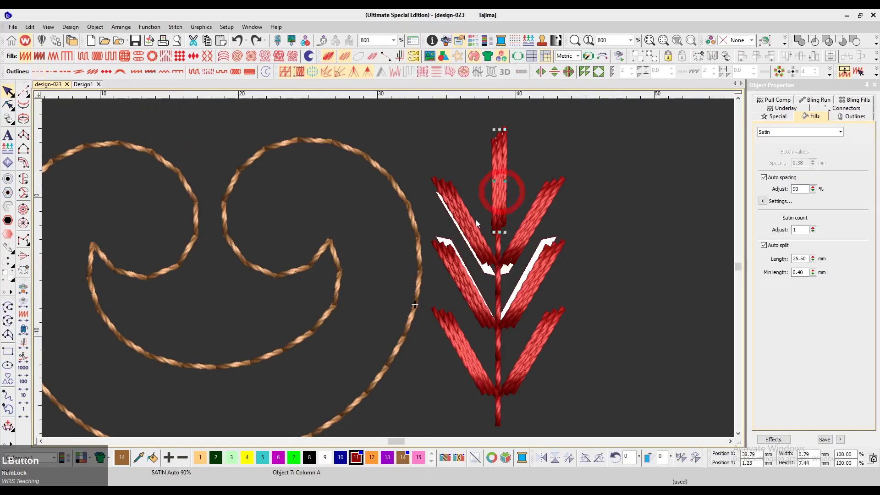
ctrl+click(470, 220)
ctrl+click(529, 238)
ctrl+click(527, 299)
ctrl+click(477, 298)
ctrl+click(473, 365)
ctrl+click(523, 368)
ctrl+click(497, 356)
drag(502, 334, 642, 331)
Step: Select the white leaf shapes between the motif outline and the stitched leaf and delete them
key(shift+z)
drag(484, 173, 439, 329)
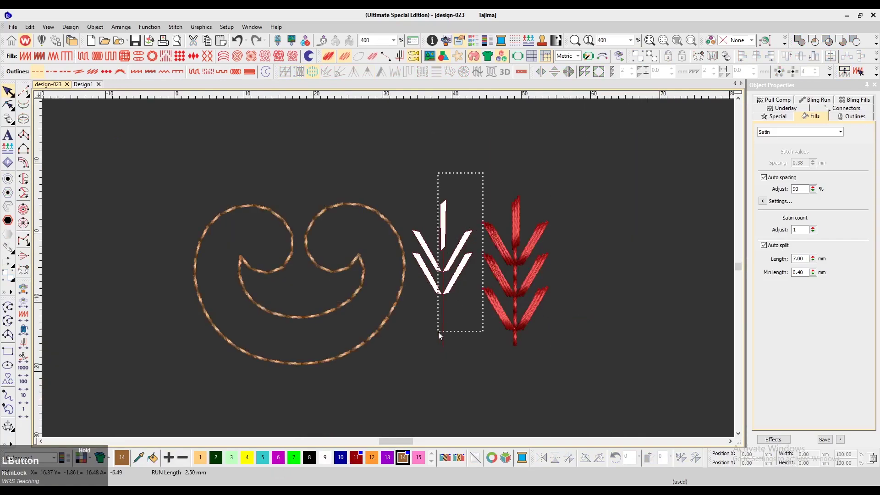
drag(407, 370, 406, 370)
key(Delete)
Step: Move the whole stitched leaf back beside the curled motif outline
drag(576, 160, 463, 353)
drag(499, 290, 434, 288)
click(562, 227)
Step: Duplicate the curled motif's run outline and convert the copy to a satin fill
click(375, 207)
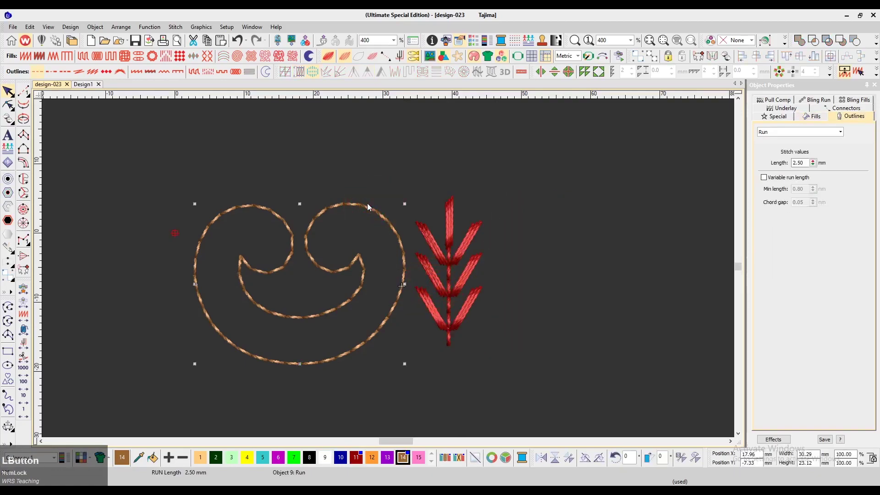
key(ctrl)
key(ctrl+d)
click(26, 57)
Step: Scale the satin-filled motif down proportionally about its centre to about 98 percent, roughly 29.67 by 22.64 mm
scroll(513, 265, left, 1)
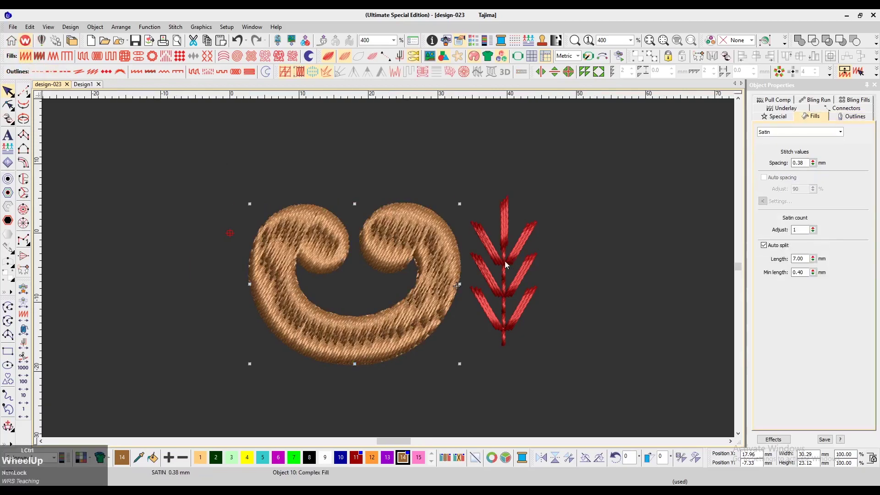
scroll(425, 219, up, 1)
scroll(430, 233, left, 1)
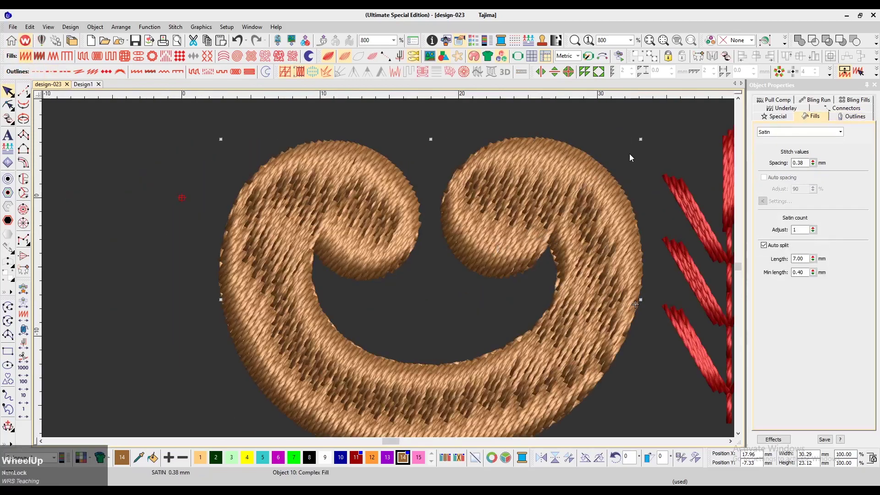
drag(640, 138, 636, 142)
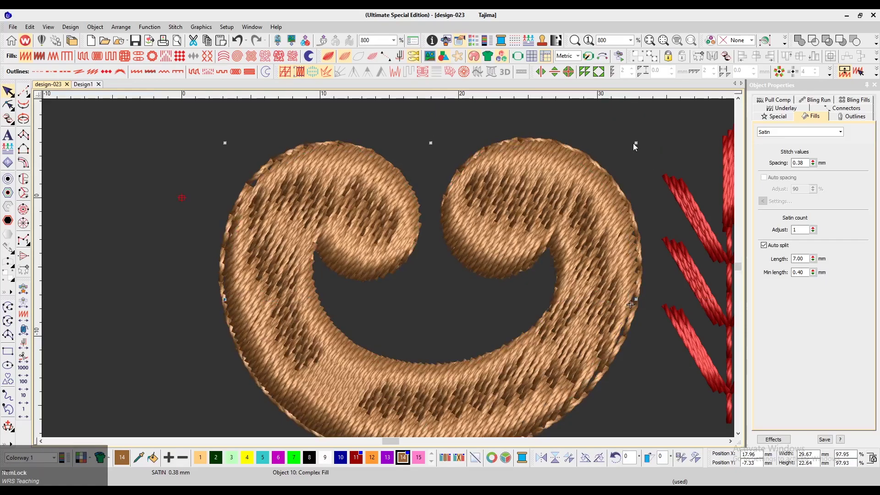
scroll(564, 243, down, 1)
scroll(515, 259, right, 1)
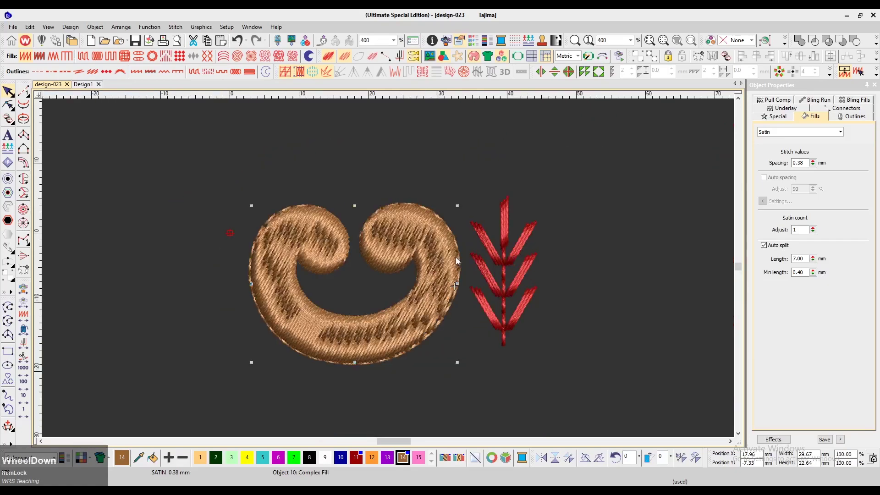
Step: Set the curled motif's satin fill spacing to 0.80 mm
drag(801, 166, 799, 166)
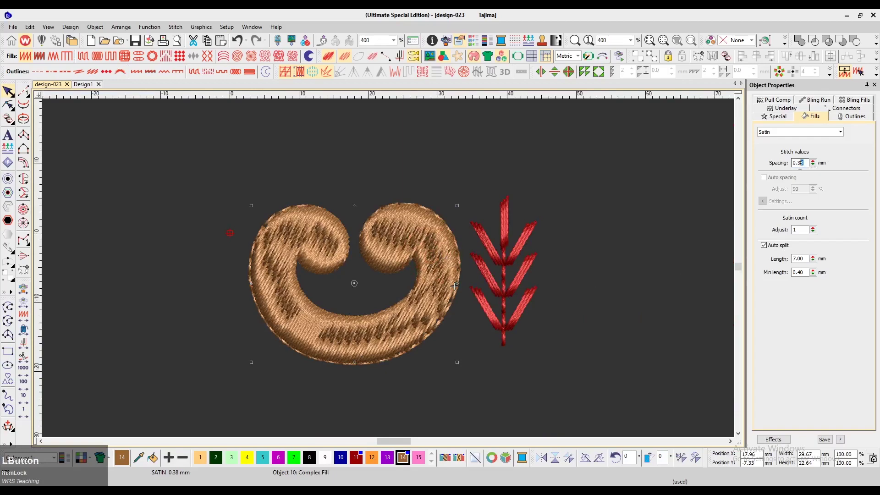
text(80)
key(KP_Enter)
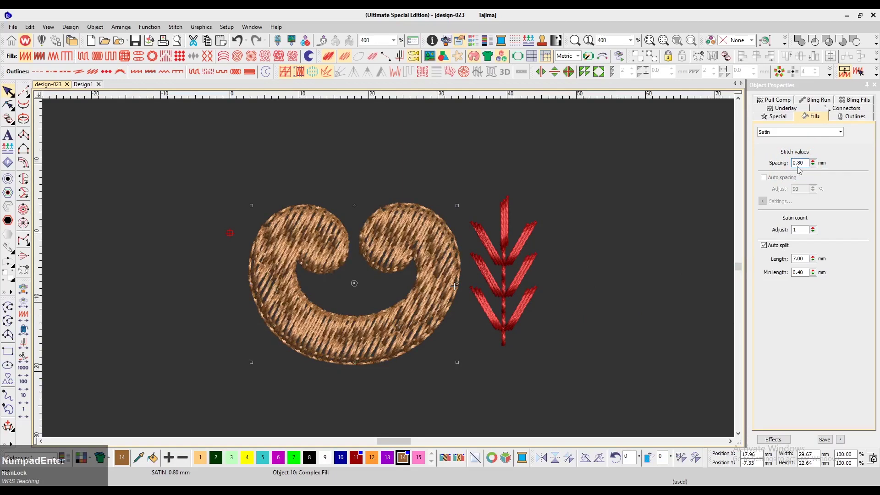
Step: Turn off auto split for the curled motif's satin fill and set its stitch spacing to 0.40 mm
drag(805, 163, 799, 165)
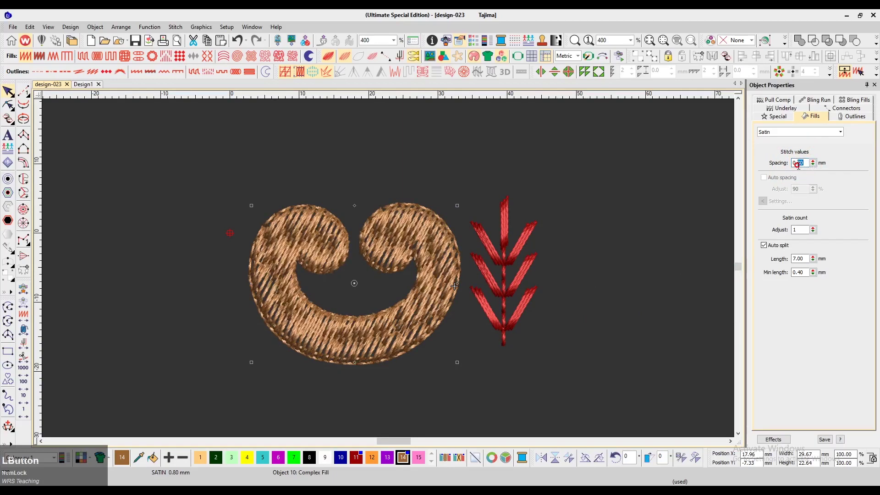
click(764, 245)
drag(805, 164, 800, 164)
text(40)
key(Return)
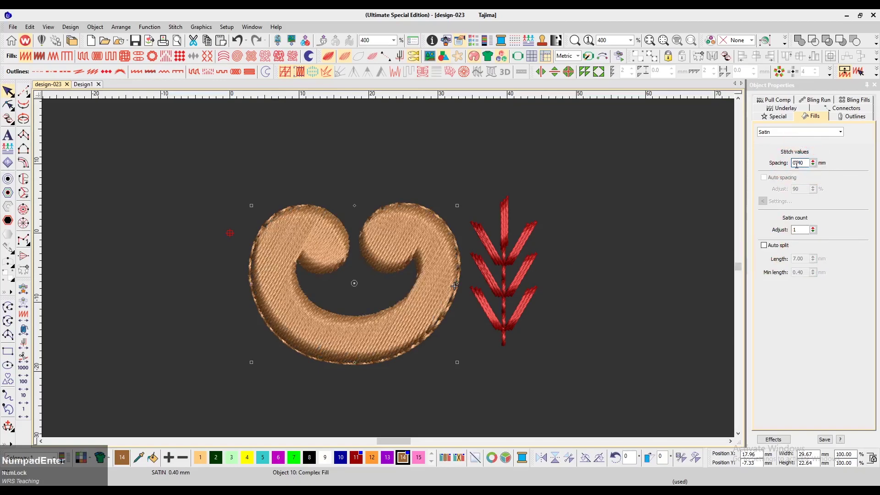
Step: Start adding stitch angle lines to the motif, placing four across the left curl and the upper left side
scroll(480, 190, down, 1)
key(z)
key(r)
click(324, 249)
click(346, 193)
click(311, 251)
click(336, 182)
click(299, 238)
click(256, 180)
click(298, 253)
click(226, 232)
Step: Add three stitch angle lines across the motif's lower band, at its lower left, bottom centre and lower right
click(315, 271)
click(261, 314)
click(347, 284)
click(347, 341)
click(383, 278)
click(429, 313)
Step: Add three stitch angle lines across the motif's right side and right curl, and generate the turning satin fill
click(413, 256)
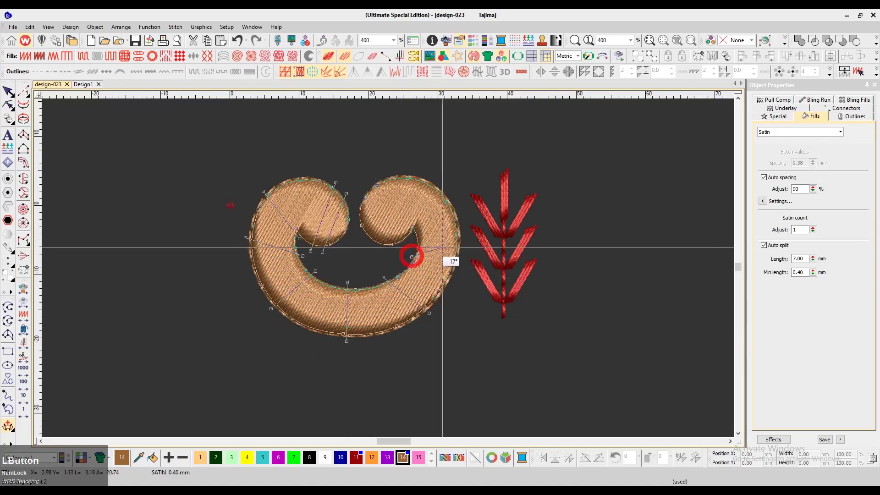
click(462, 222)
click(412, 235)
click(419, 174)
click(404, 246)
click(377, 177)
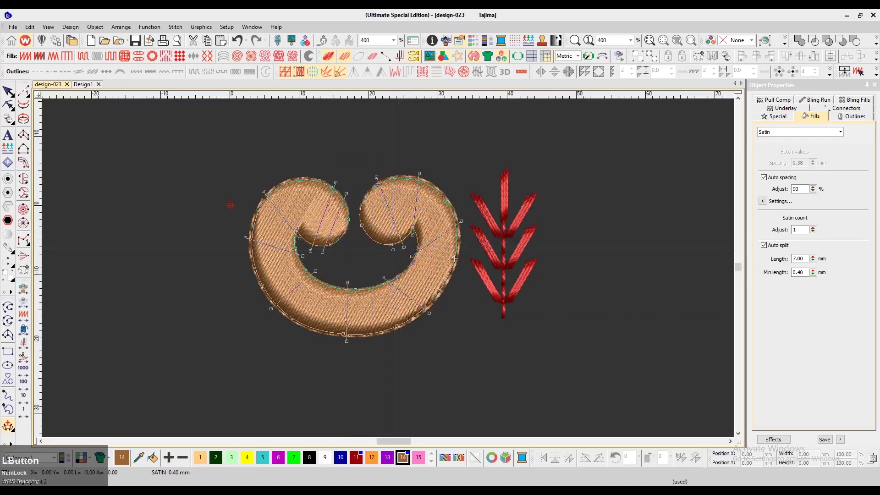
key(KP_Enter)
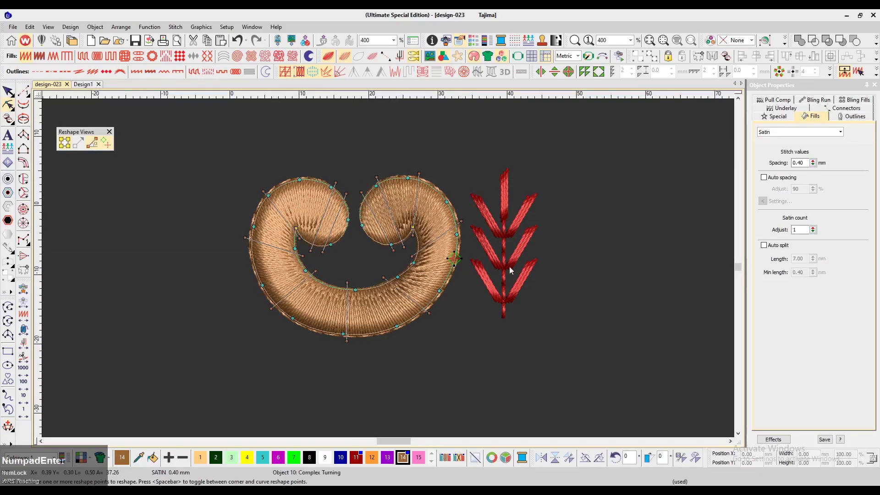
Step: Move the motif's run outline after its satin fill in the sewing order by cutting and pasting it
key(Escape)
click(403, 295)
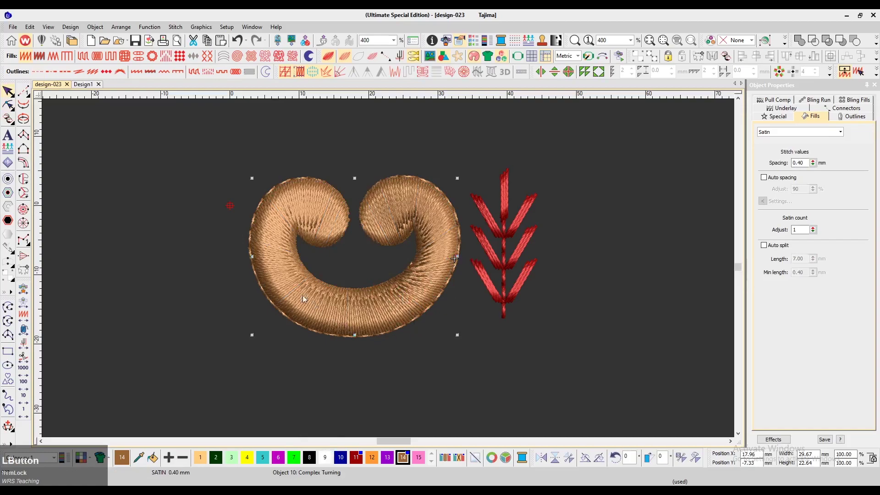
key(t)
scroll(351, 262, up, 1)
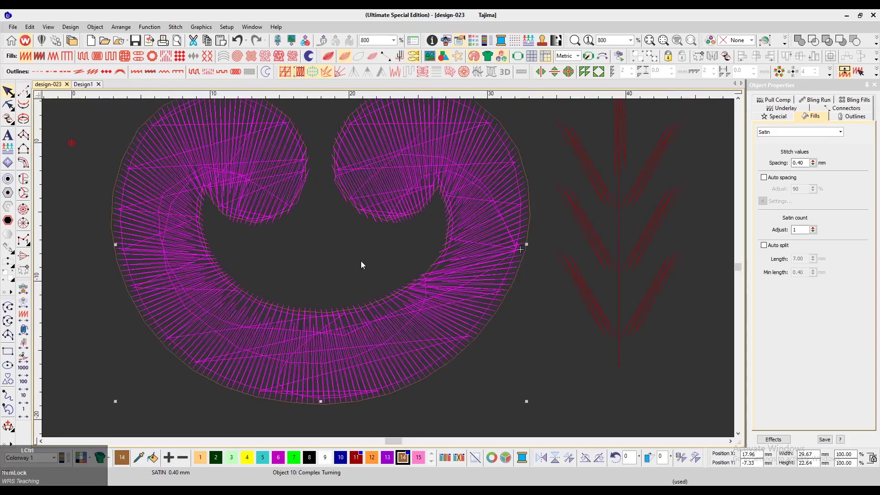
scroll(351, 265, left, 3)
key(Escape)
click(222, 236)
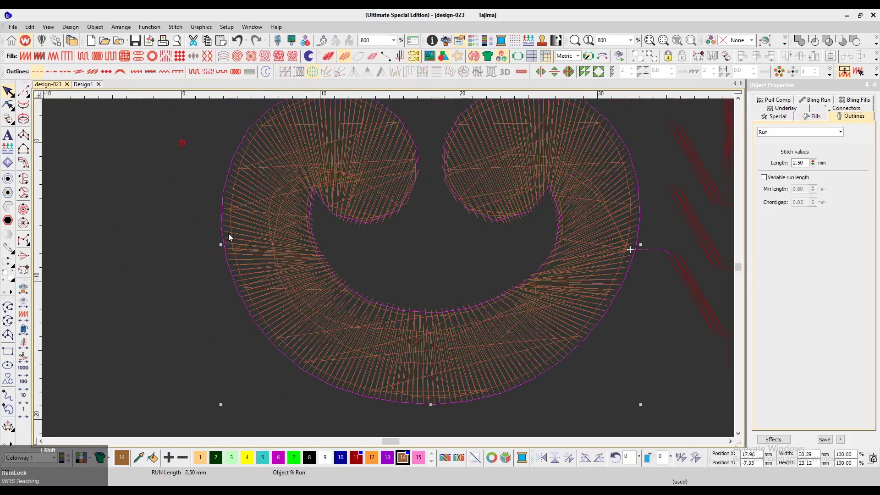
scroll(323, 247, down, 1)
key(t)
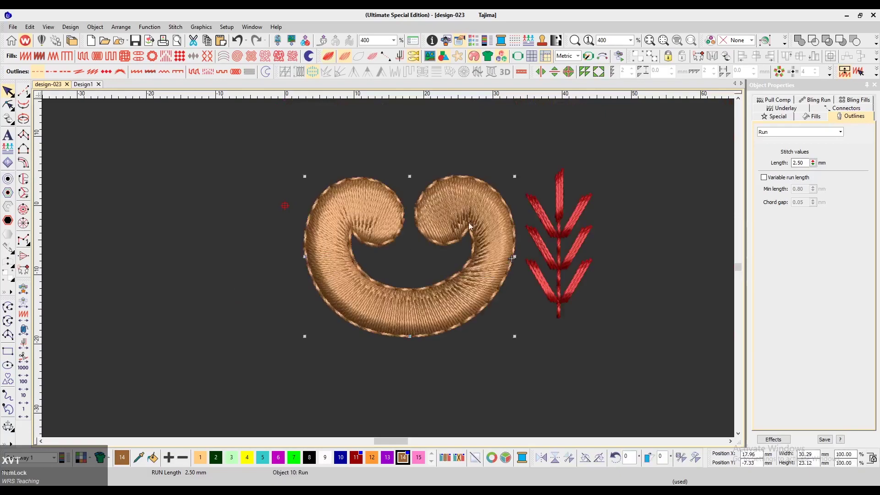
scroll(535, 211, up, 1)
Step: Convert the motif's outline to a Triple Run stitch and deselect it
click(543, 196)
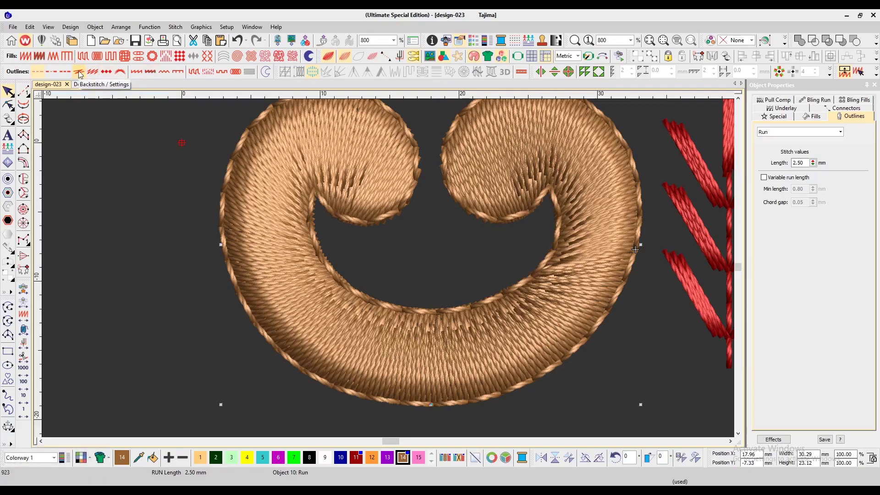
click(26, 93)
click(52, 97)
scroll(275, 267, down, 1)
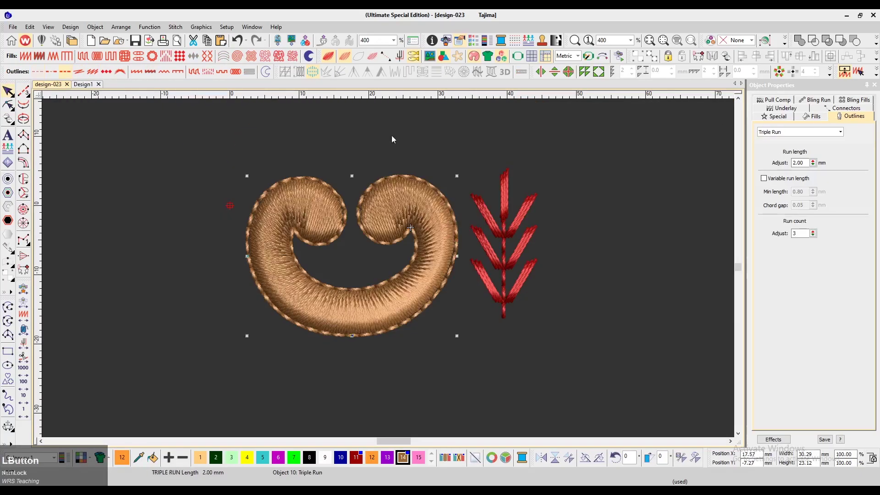
click(620, 181)
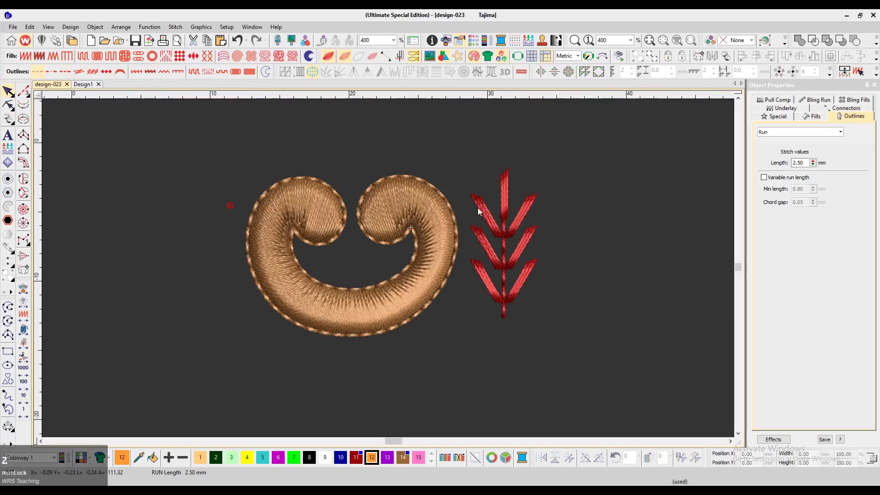
Step: Close the object properties and display the size, stitch and colour details of design-023 in Design Information
scroll(492, 239, down, 1)
shift+click(508, 196)
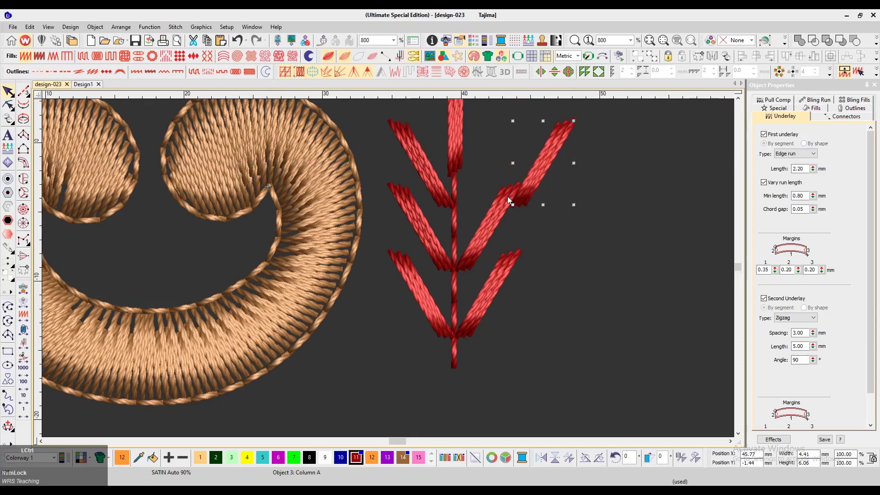
scroll(268, 187, up, 1)
click(874, 85)
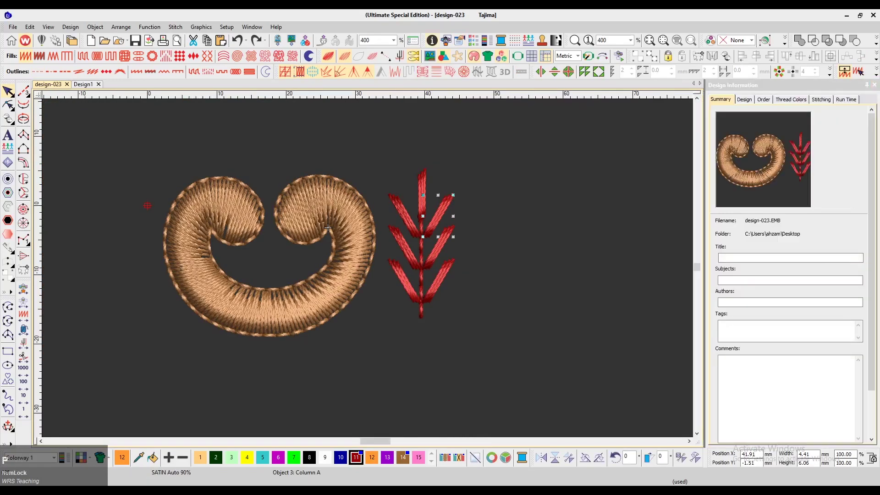
click(744, 100)
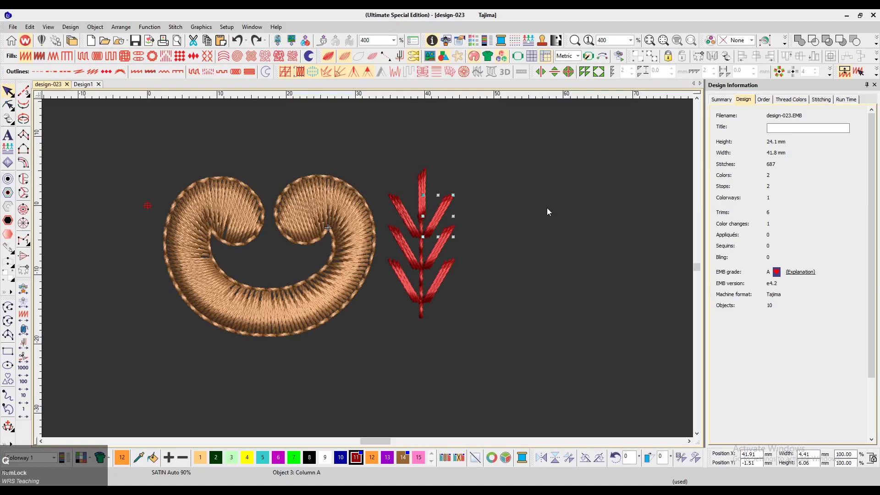
Step: Deselect the leaf blade, switch to stitch-line view and travel to the start of the design
click(548, 211)
key(t)
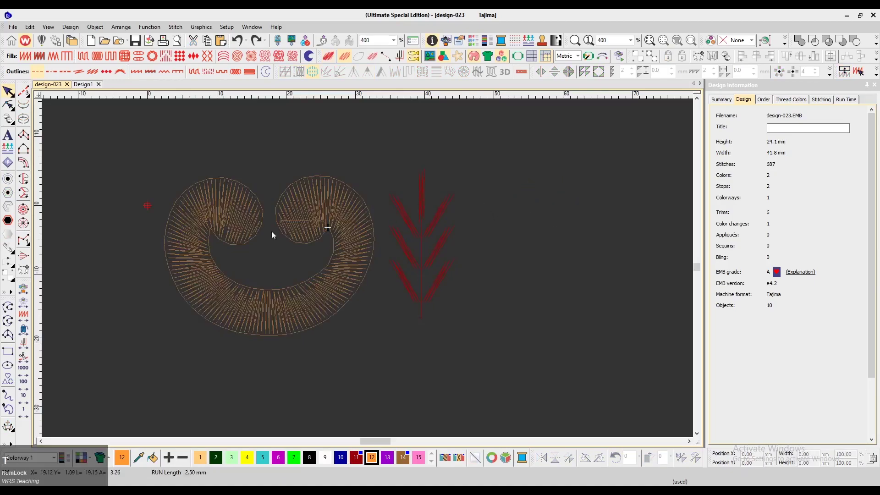
key(Home)
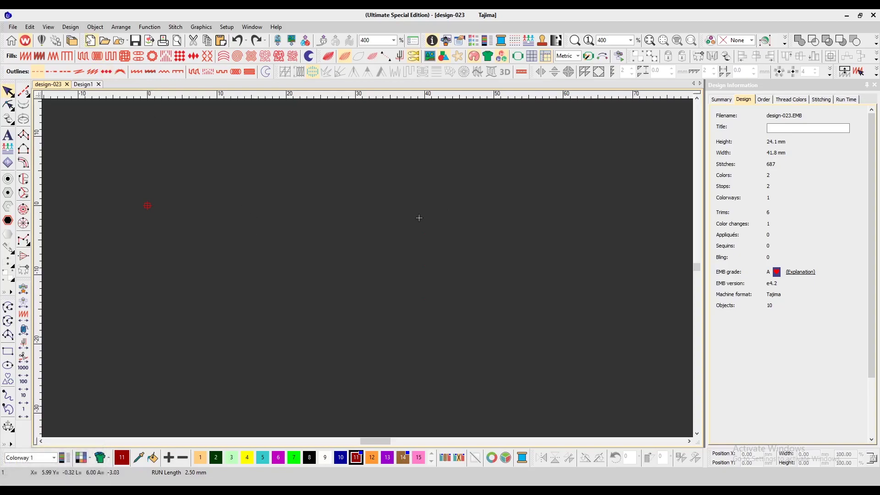
Step: Set the display colour for unsewn stitches to light grey in the background and display colours of Colorway 1
click(91, 459)
mouse_move(133, 471)
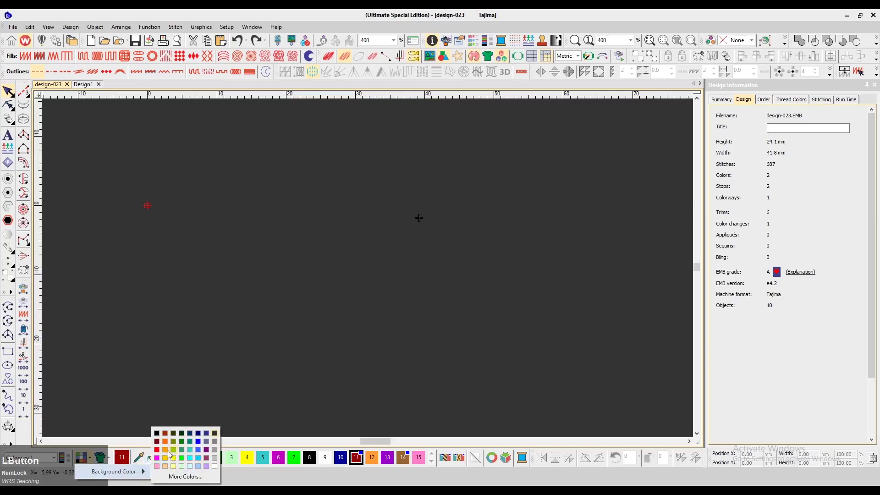
click(82, 458)
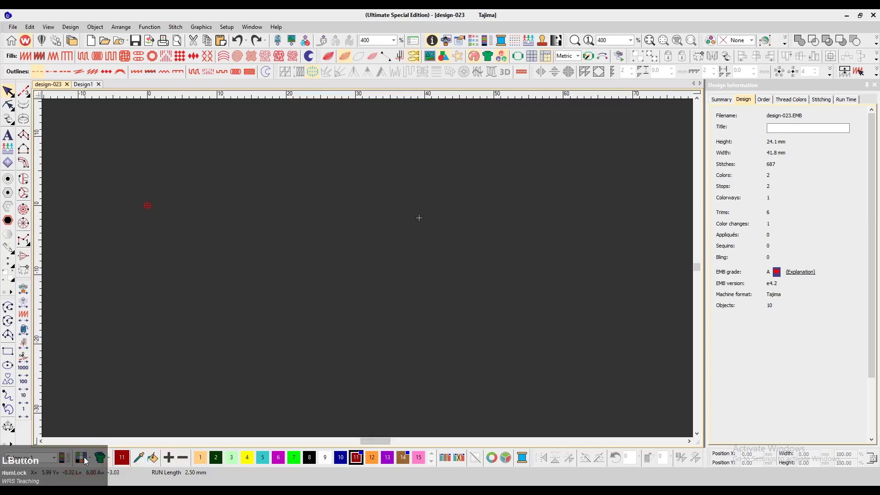
click(82, 458)
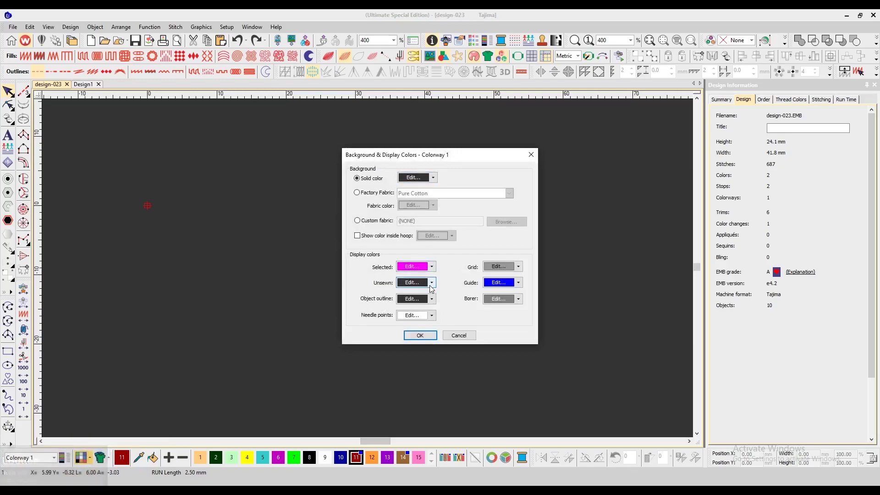
click(431, 282)
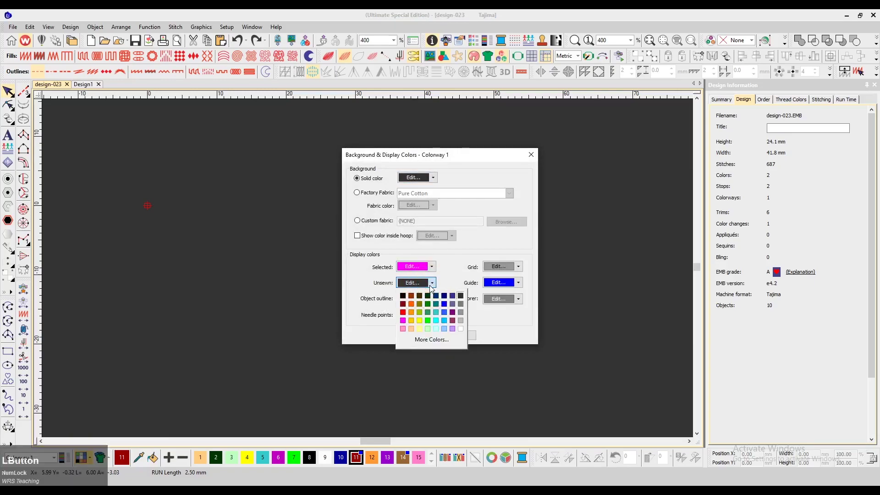
click(461, 321)
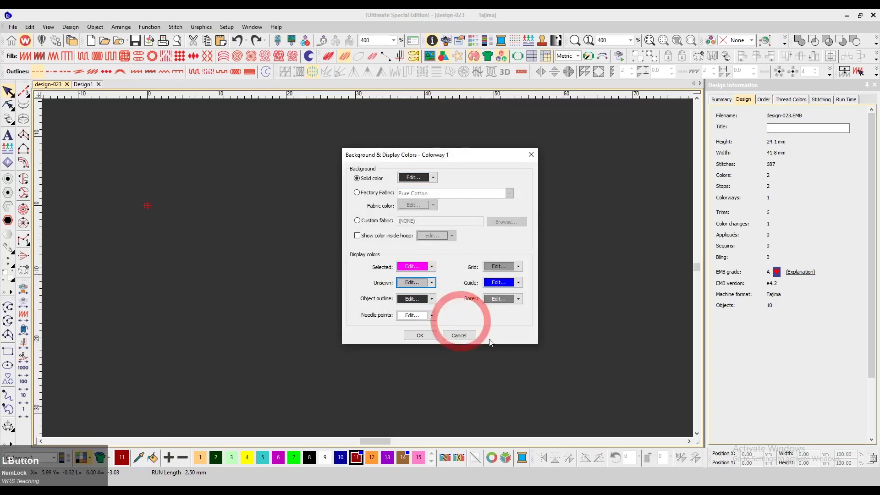
click(424, 335)
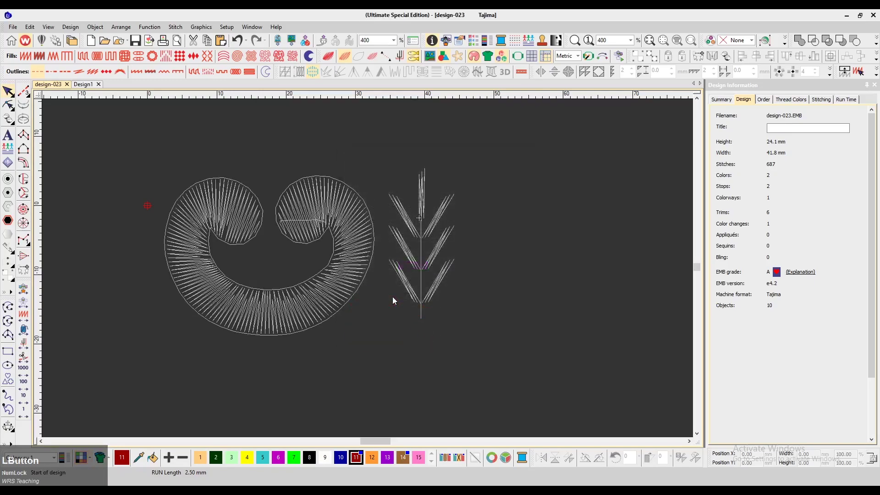
Step: Travel to the end of the stitching and step back through the design object by object to its start
key(End)
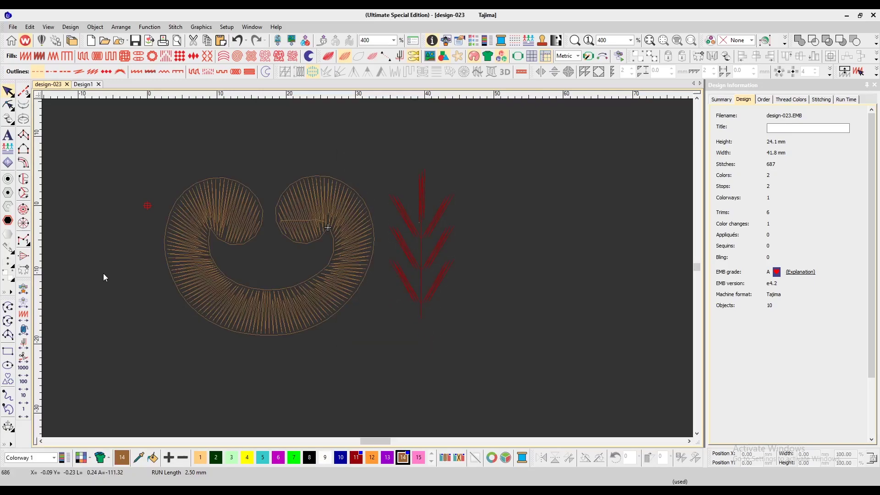
key(t)
key(t)
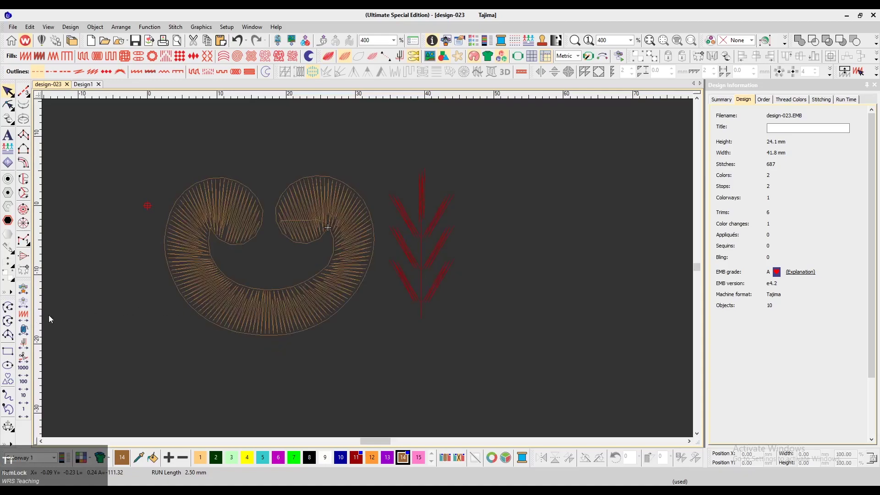
click(24, 358)
click(24, 358)
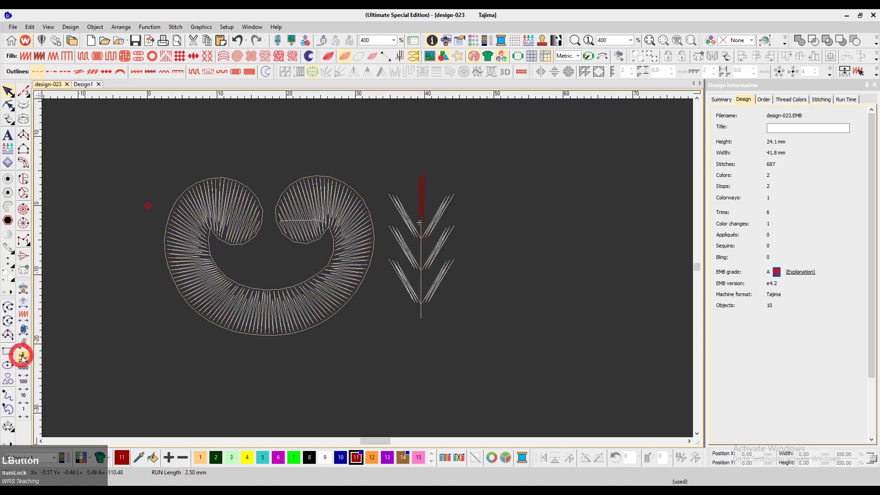
click(23, 358)
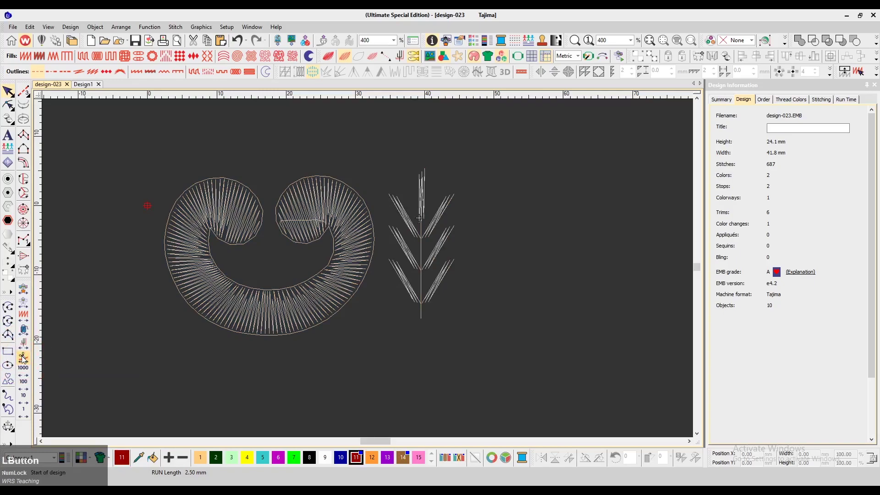
click(24, 358)
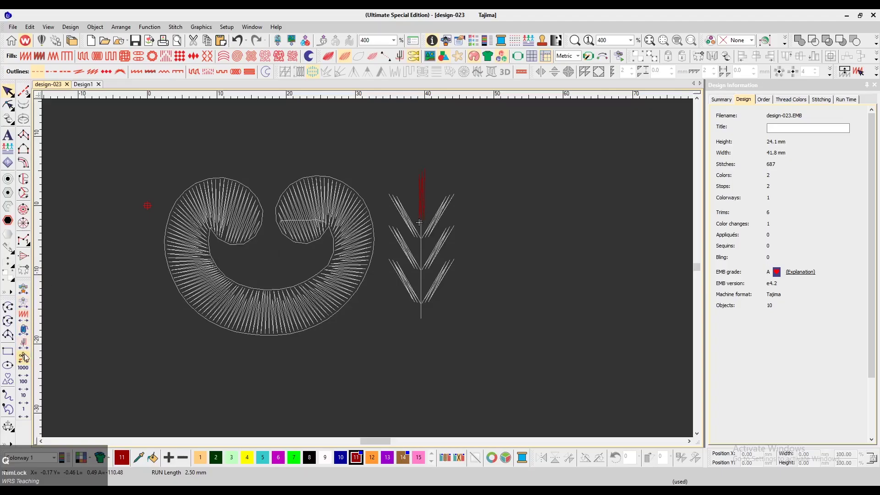
Step: Travel forward object by object through the leaf's stem and blades to check their sewing order
right_click(23, 358)
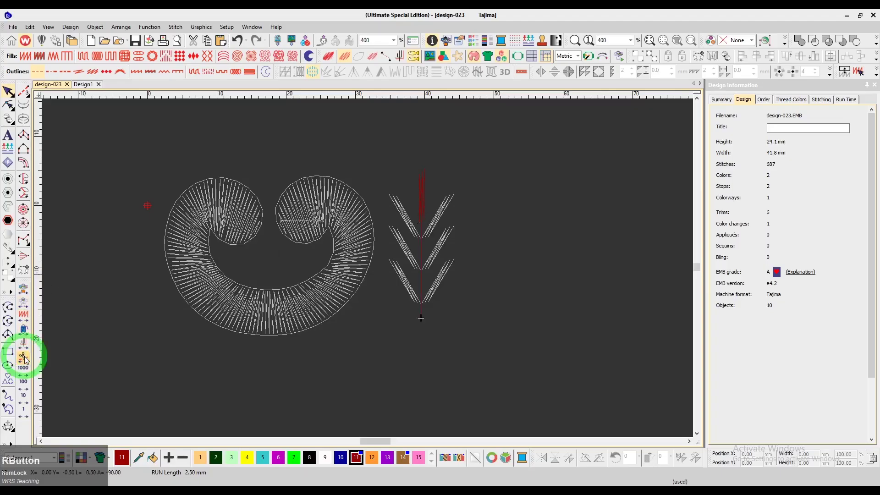
right_click(25, 361)
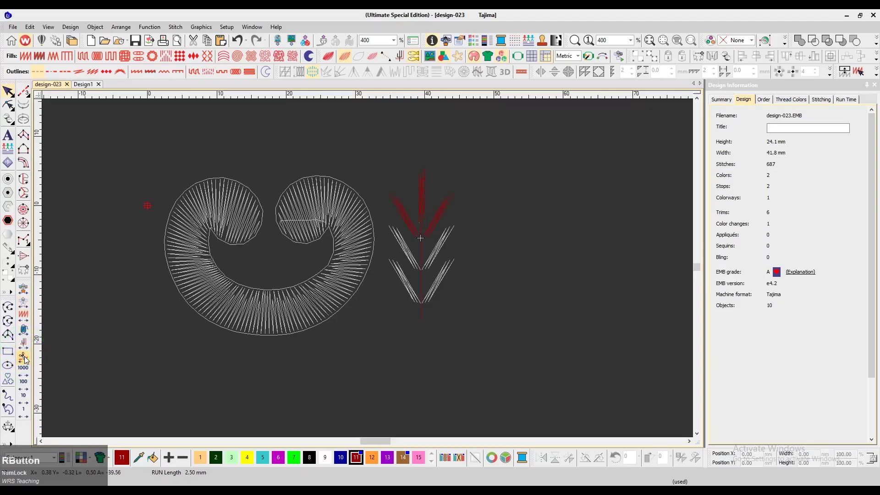
right_click(24, 360)
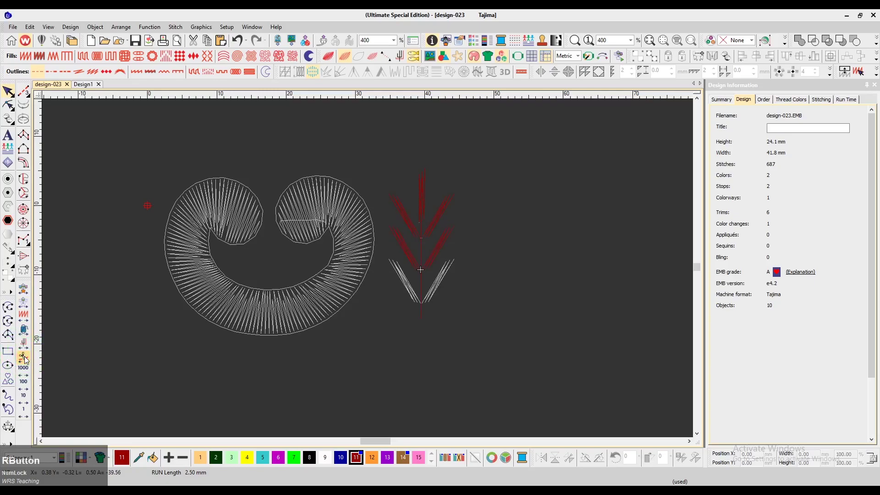
right_click(25, 360)
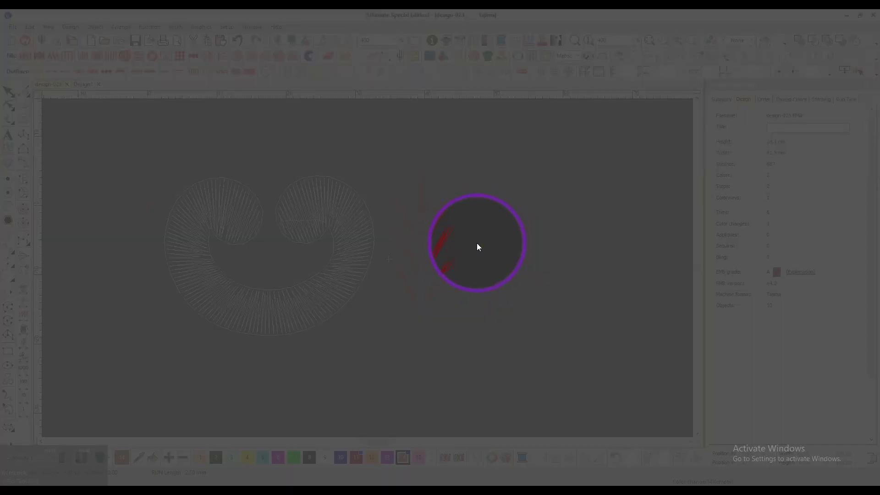
Step: Examine the finished stitching of the curled motif and the leaf in realistic stitch view
scroll(486, 240, up, 1)
scroll(487, 237, down, 1)
scroll(520, 236, up, 1)
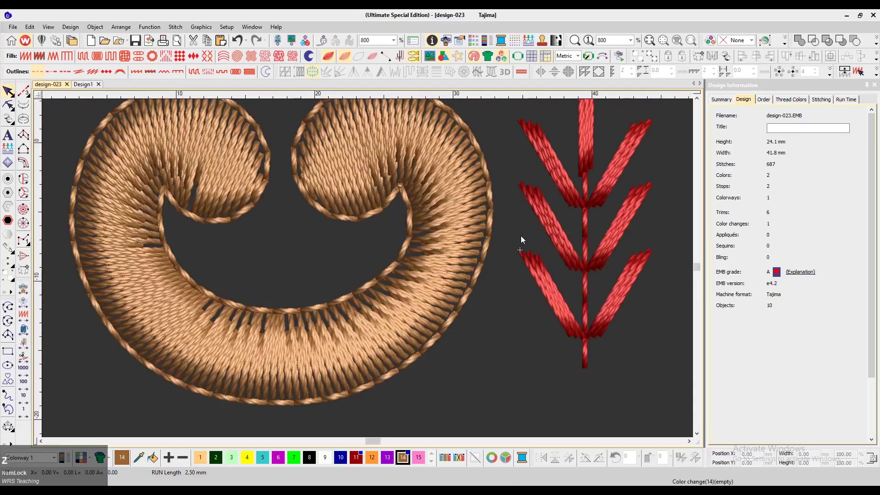
scroll(521, 236, down, 1)
scroll(636, 216, up, 1)
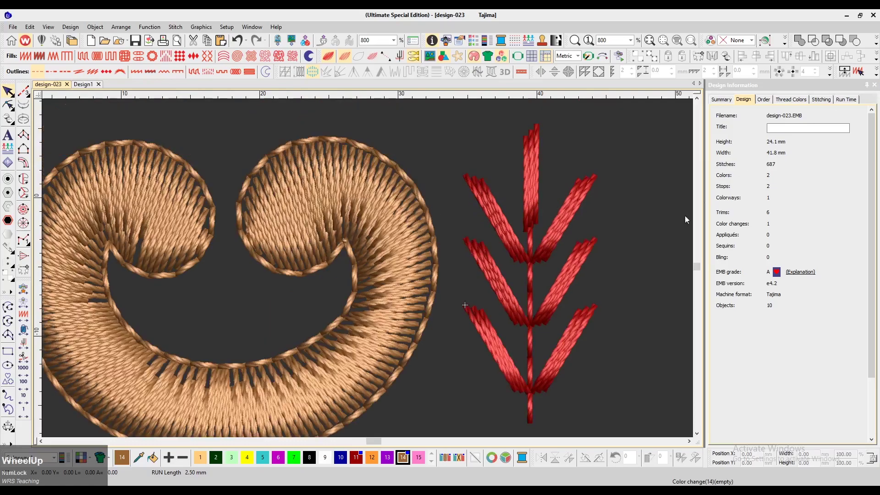
key(shift+z)
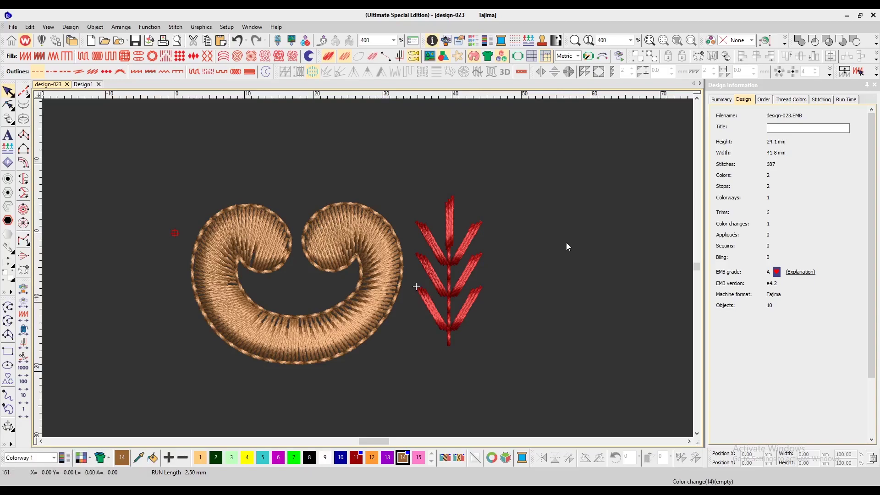
key(z)
key(shift+z)
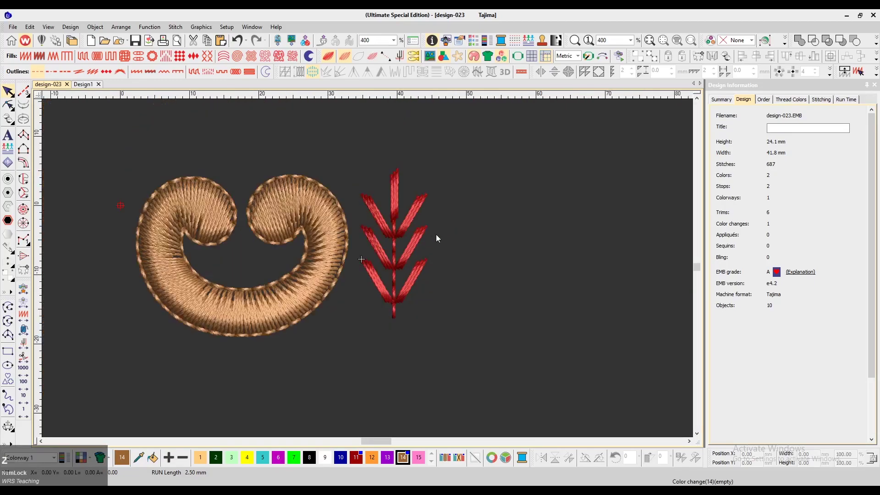
click(473, 258)
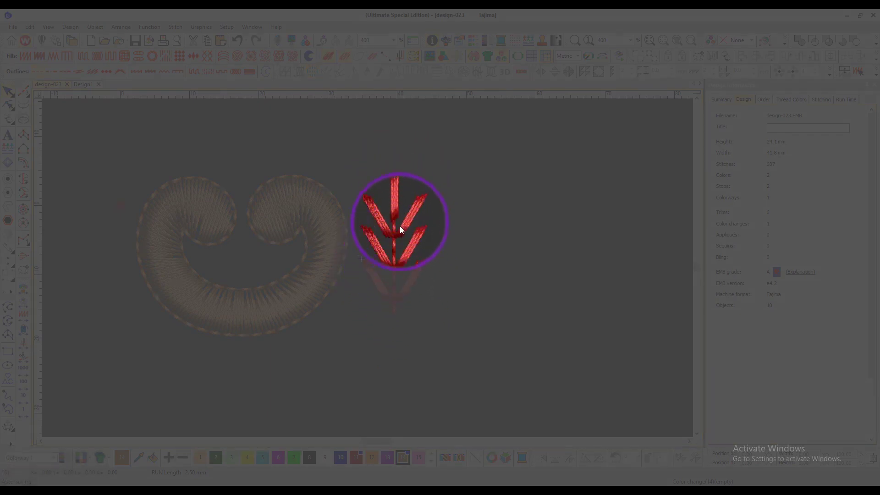
Step: Cut the leaf's stem run and paste it at the start of the design so it sews first
key(shift)
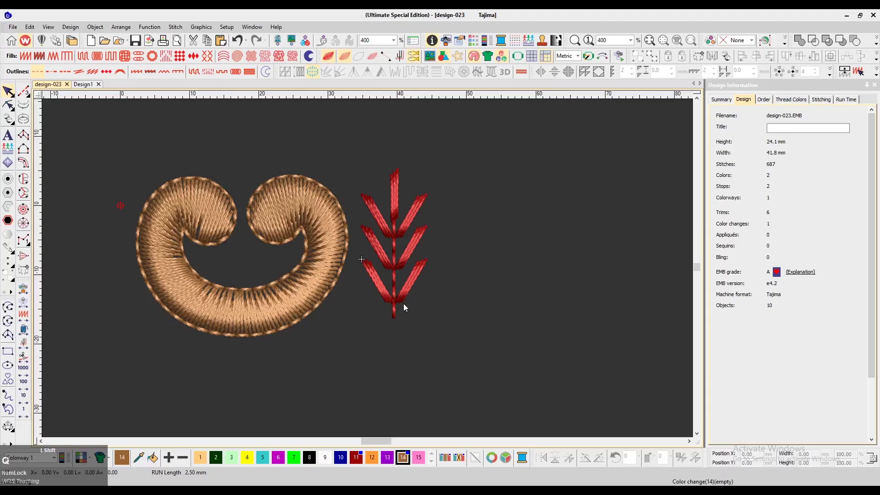
key(t)
key(z)
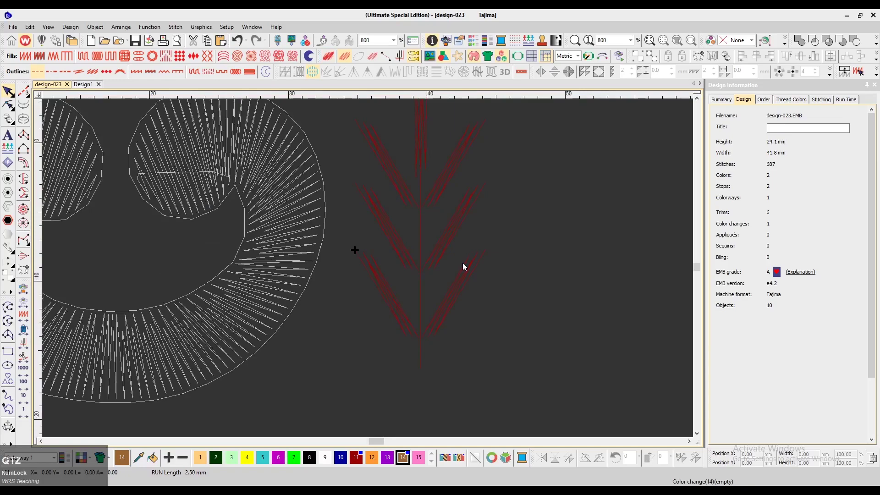
key(Home)
click(535, 218)
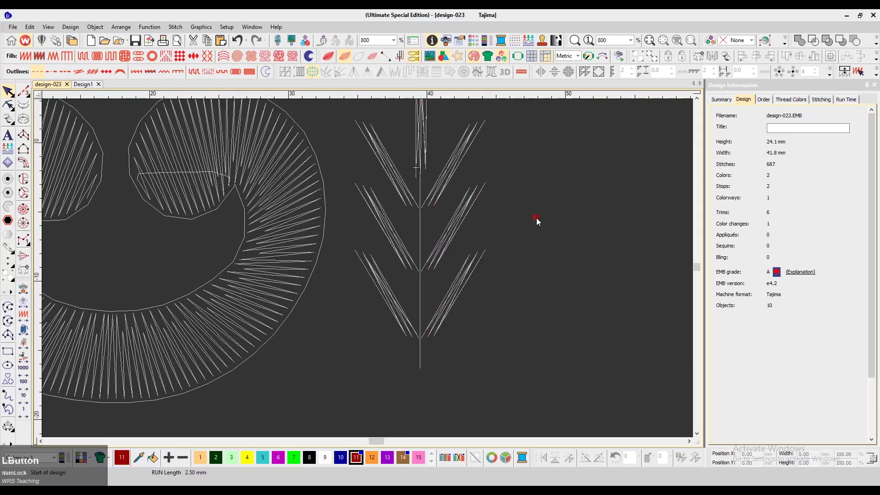
click(420, 241)
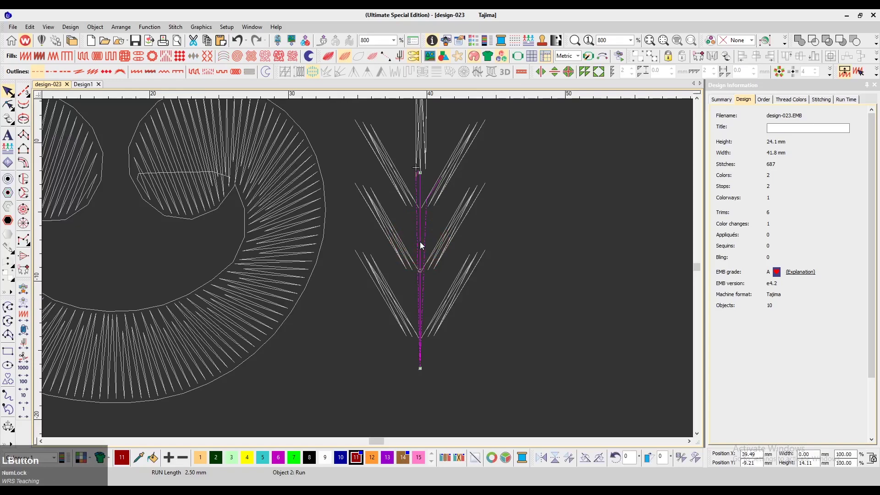
key(ctrl+x)
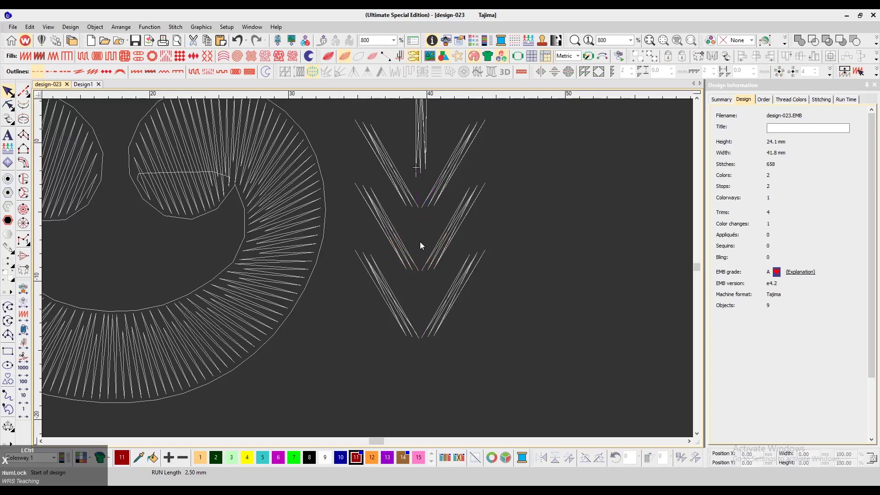
key(ctrl+v)
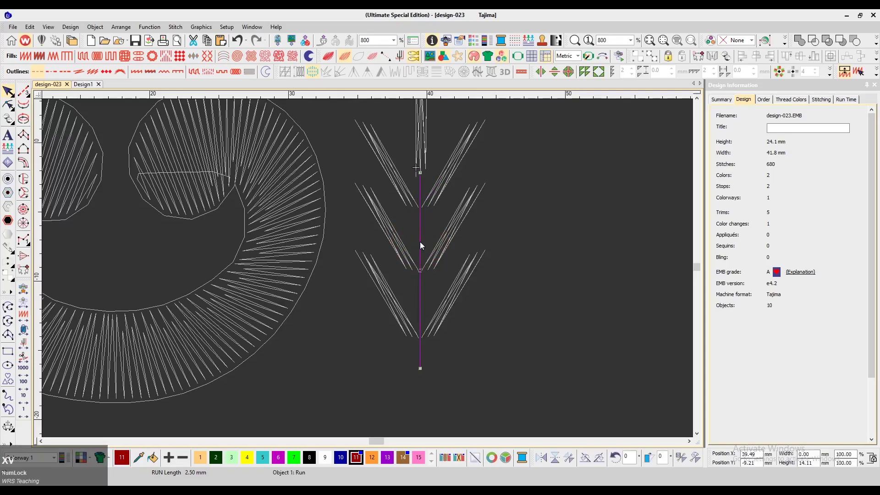
click(544, 249)
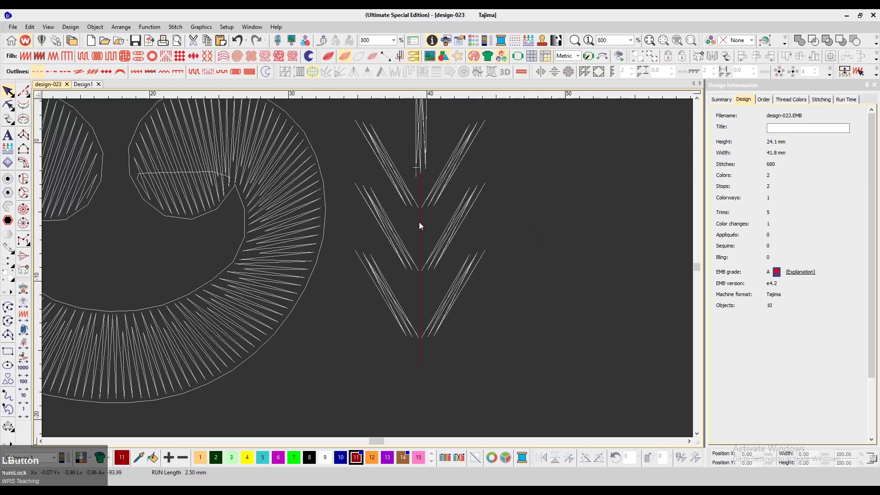
Step: Travel stitch by stitch along the leaf's stem from the start of the design to check its sewing path
key(Up)
key(Left)
key(Right)
key(Right)
key(Right)
key(Right)
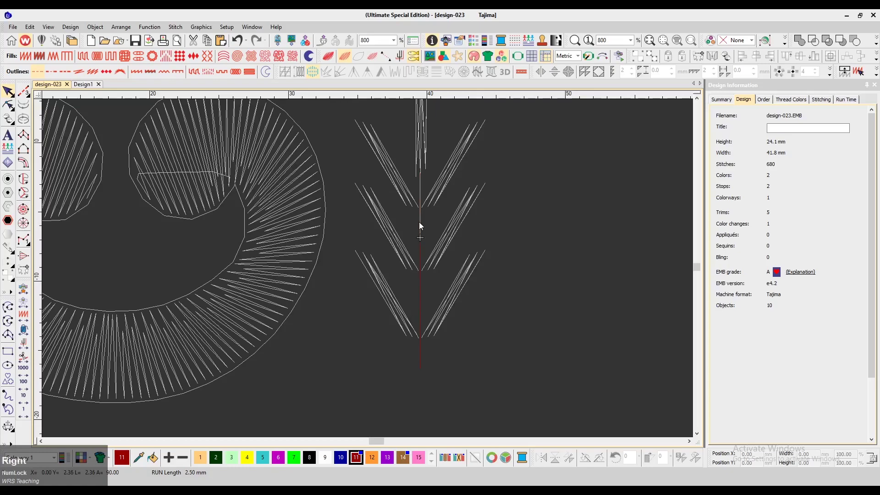
key(t)
key(Right)
key(Right)
key(Left)
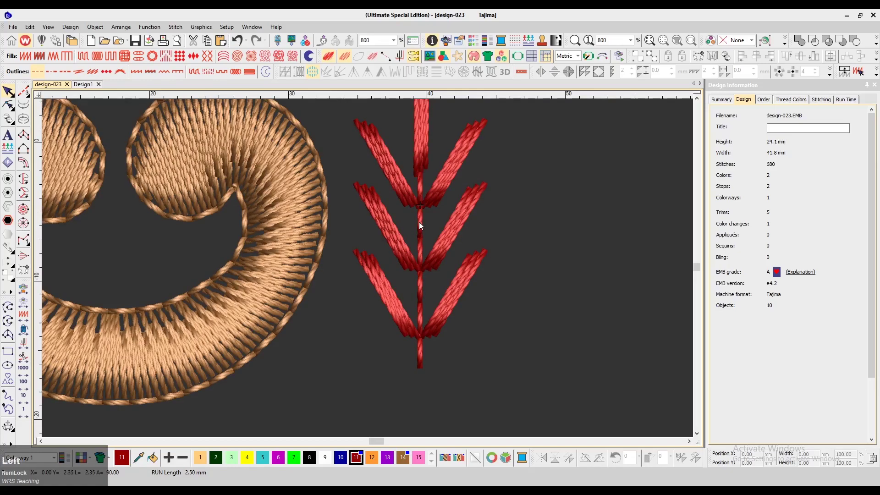
key(Home)
key(Right)
key(Right)
key(Right)
key(Right)
key(Right)
key(Right)
key(Right)
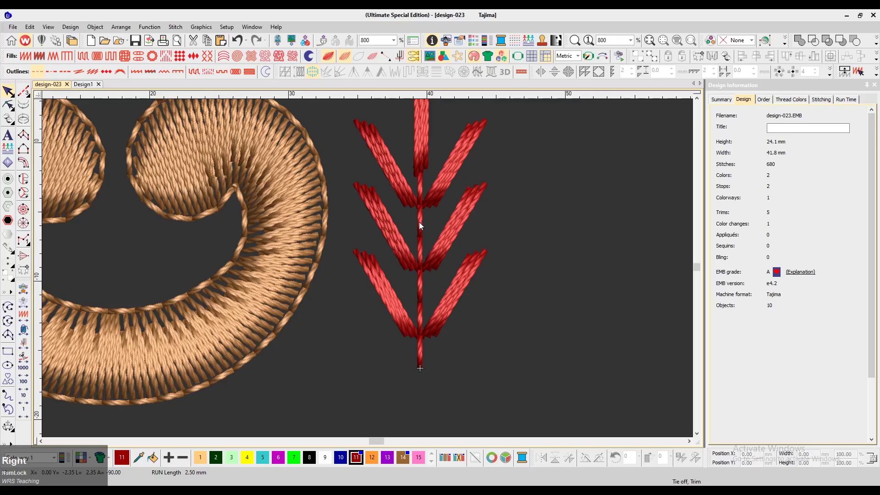
Step: Cut the leaf's lowest pair of blades and paste them into the sewing sequence where the stem reaches their junction
key(Left)
key(Left)
key(Left)
key(Left)
key(Left)
key(Left)
key(Left)
key(Left)
key(Left)
key(Left)
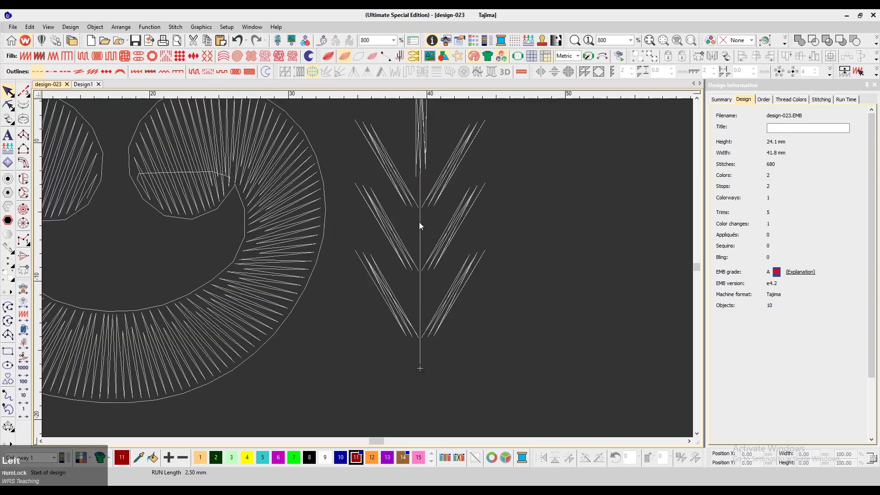
key(Right)
click(454, 302)
ctrl+click(400, 313)
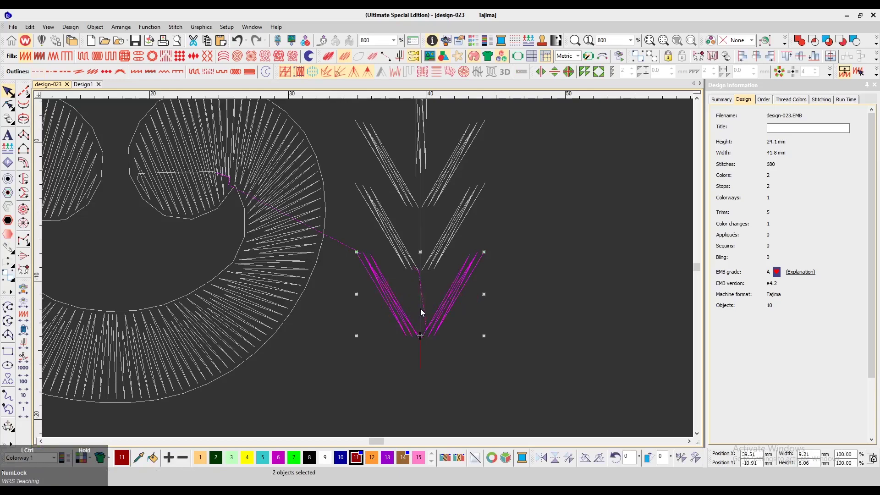
click(544, 304)
Step: Reshape both lowest blades so their stitching starts and ends at their junction with the stem
click(453, 307)
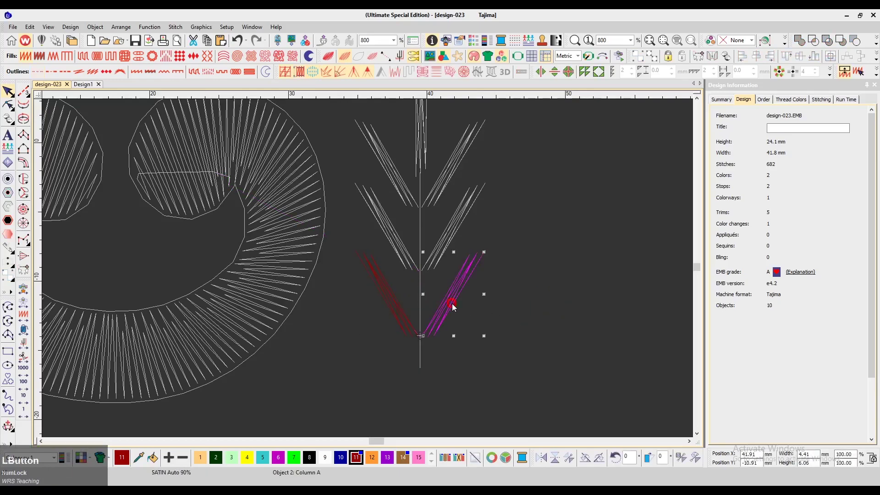
key(h)
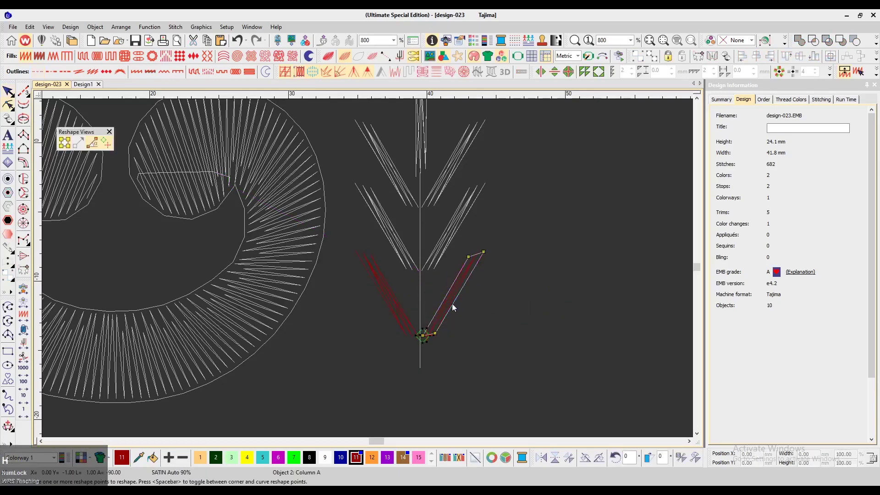
key(Escape)
click(395, 308)
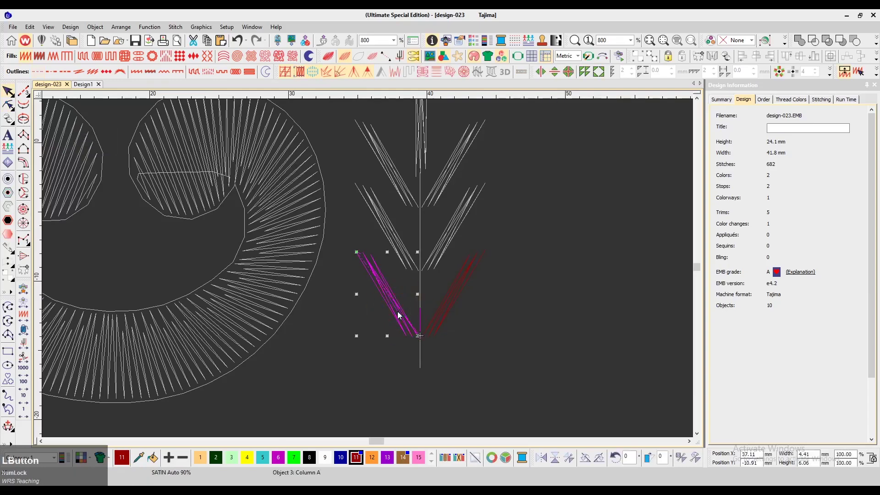
key(h)
drag(358, 248, 425, 338)
key(Escape)
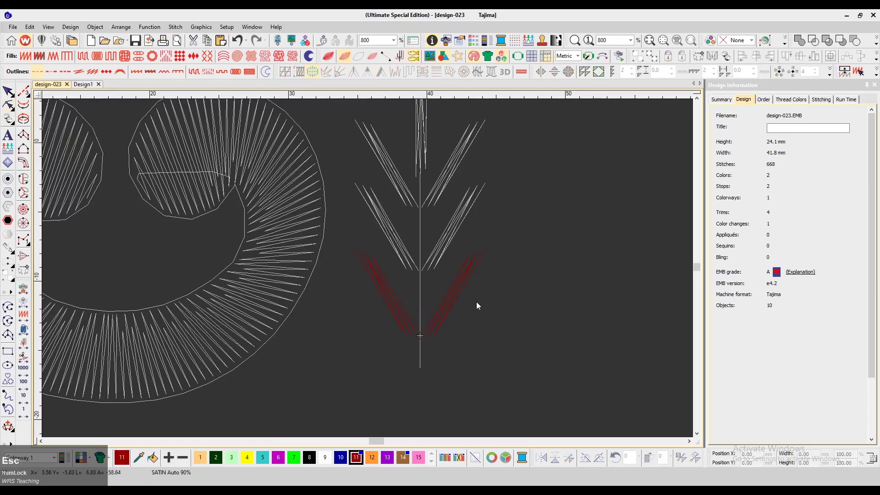
Step: Travel through the stem and lowest blades to check their sewing order, stopping at the middle blades' junction
key(t)
key(t)
key(Left)
key(Left)
key(Left)
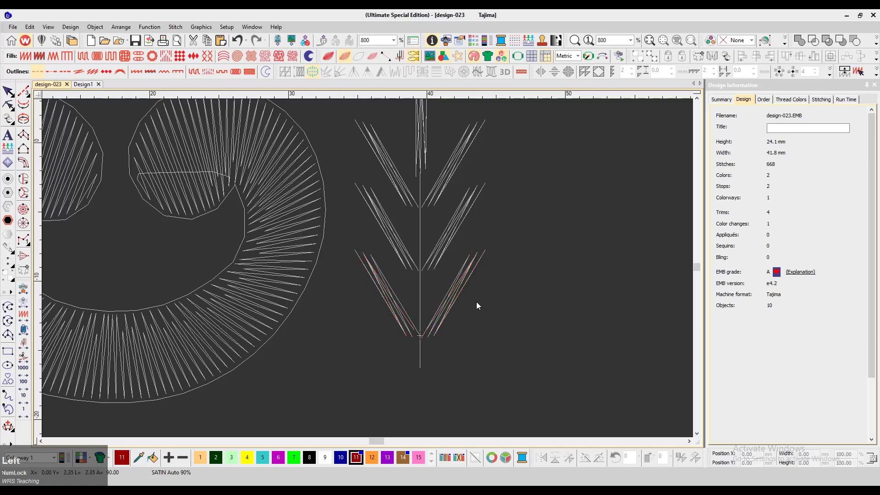
key(Right)
key(Right)
key(Right)
key(Right)
key(Right)
key(Right)
key(Right)
key(Right)
key(Right)
key(Right)
key(Right)
key(Right)
key(Right)
key(Right)
key(Right)
key(Right)
key(Right)
key(Right)
key(Right)
key(Left)
key(Left)
key(Left)
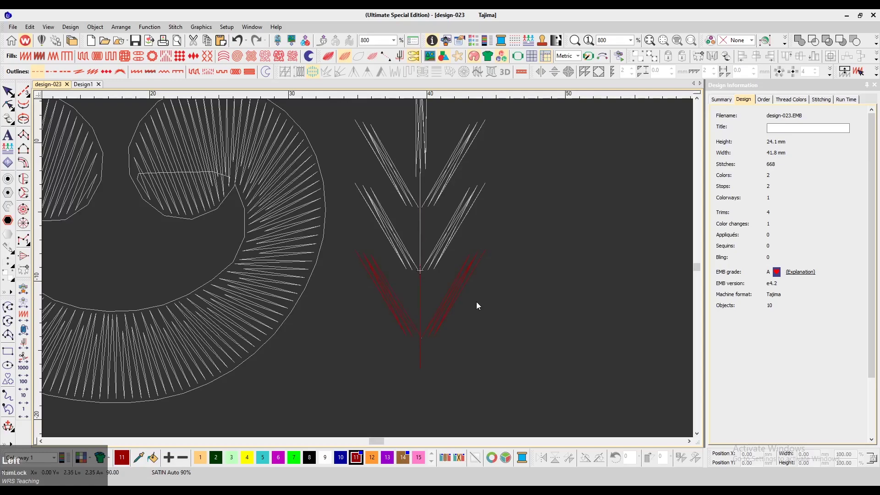
Step: Cut the leaf's middle pair of blades and paste them into the sewing sequence at their stem junction
click(442, 247)
ctrl+click(399, 249)
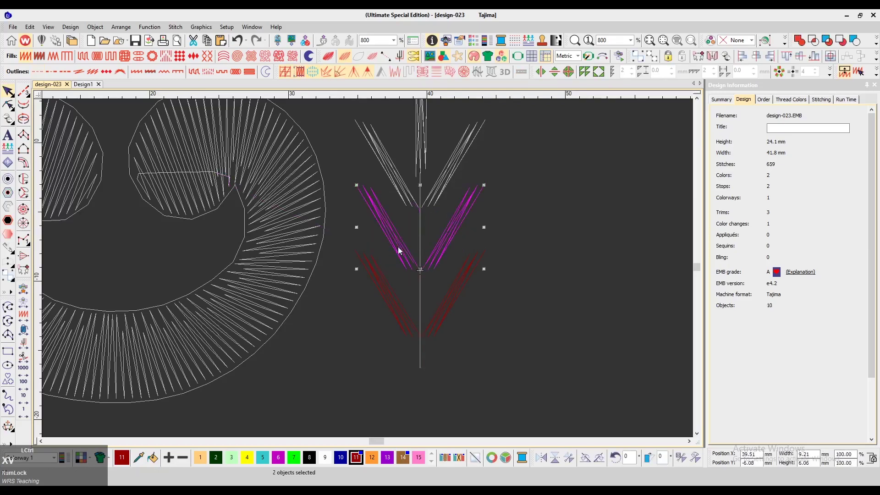
click(575, 253)
Step: Reshape both middle blades so their stitching starts and ends at the stem junction
click(448, 250)
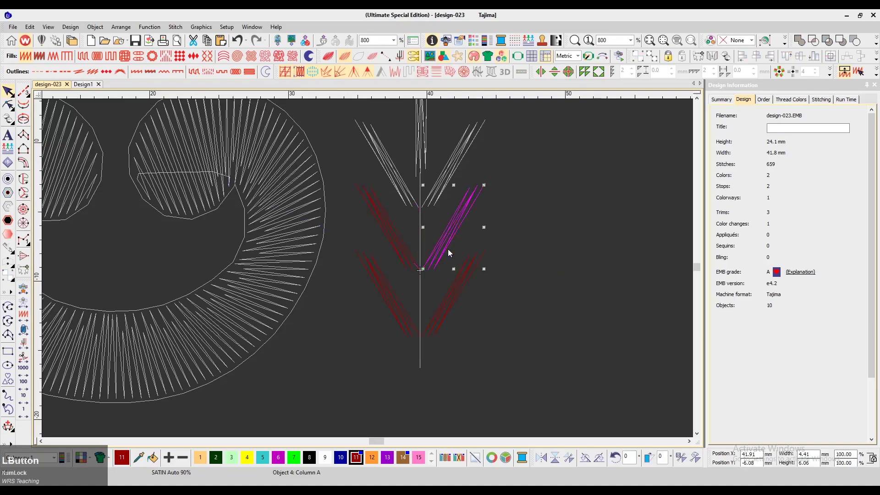
key(r)
click(396, 246)
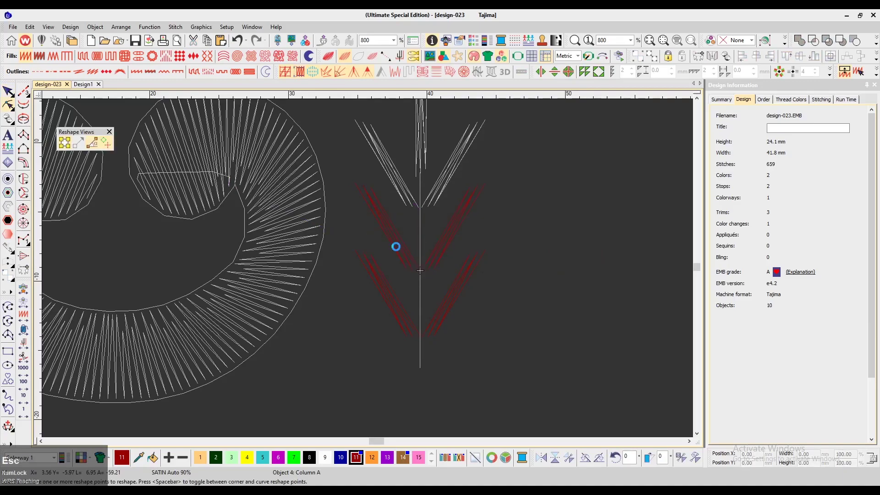
click(399, 246)
key(h)
key(Escape)
Step: Cut the leaf's upper pair of side blades and paste them into the sewing sequence at their stem junction
key(Right)
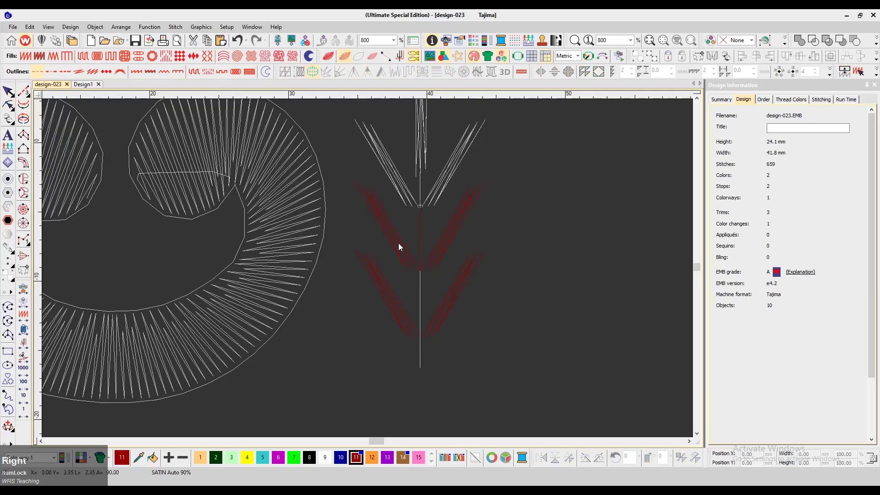
click(446, 183)
ctrl+click(393, 174)
key(ctrl+x)
key(ctrl+v)
key(Escape)
Step: Cut the leaf's vertical tip blade and paste it into the sewing sequence at the stem's upper end
key(Right)
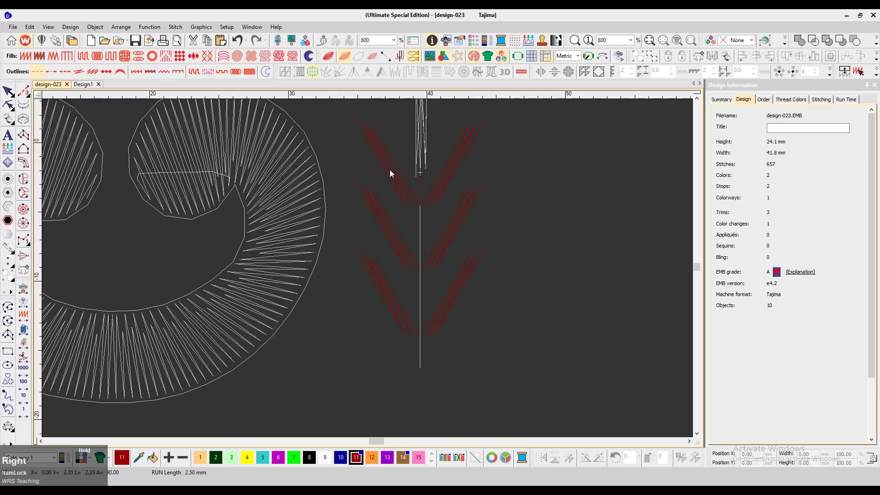
scroll(451, 181, up, 2)
click(418, 195)
key(ctrl+x)
key(ctrl+v)
key(Escape)
key(z)
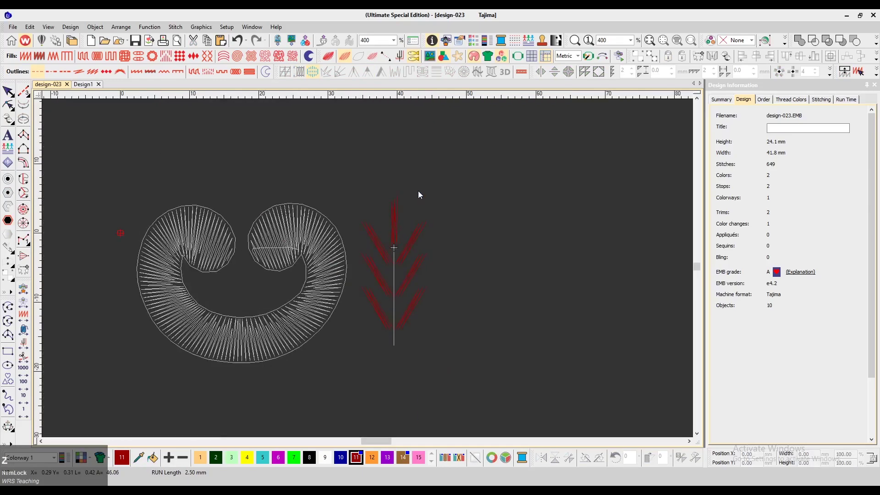
Step: Check the design's trims, travel between them, and examine the resequenced leaf in realistic stitch view
key(Down)
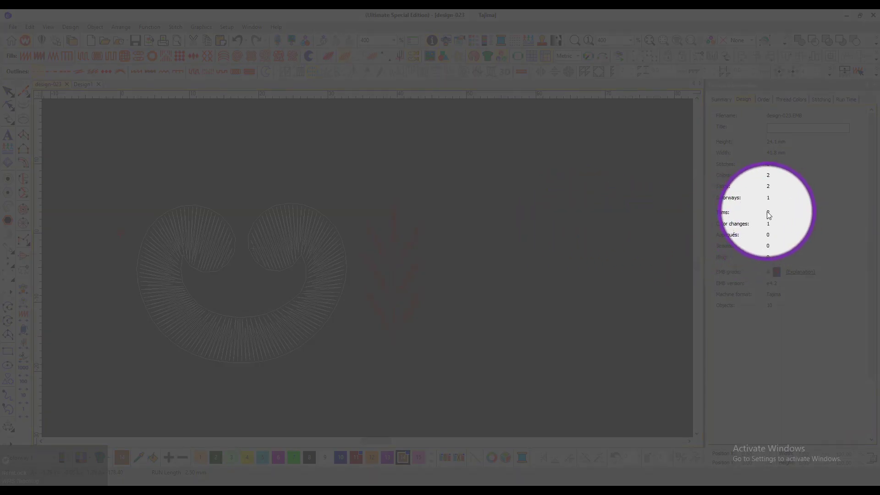
key(z)
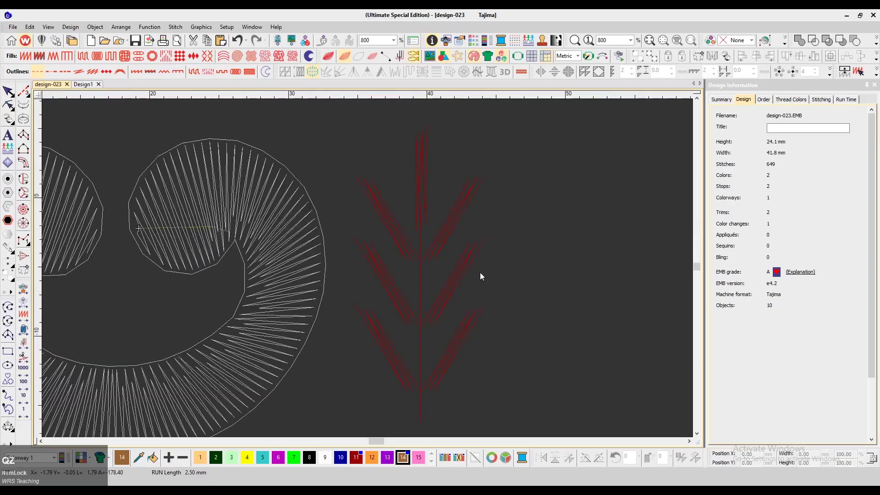
right_click(26, 358)
click(26, 357)
right_click(26, 358)
key(t)
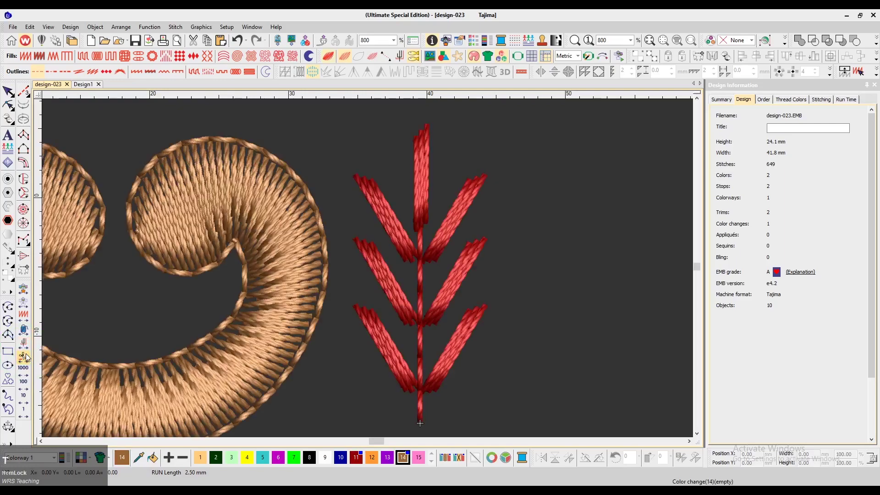
Step: Run the stitch player to watch the leaf sew out, and close it once the leaf is complete
key(shift)
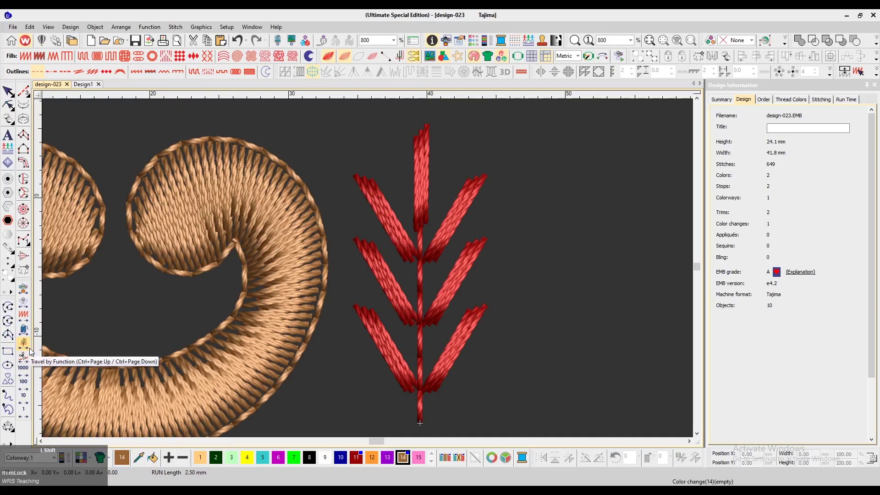
key(shift+r)
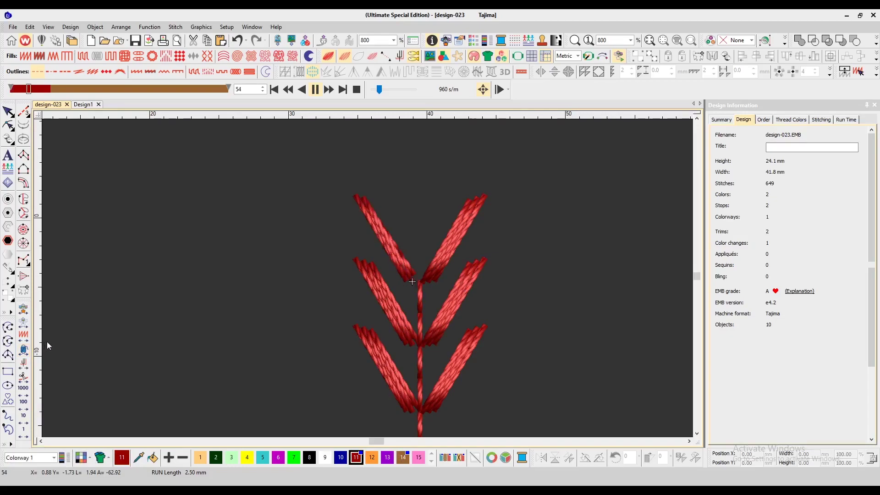
key(shift)
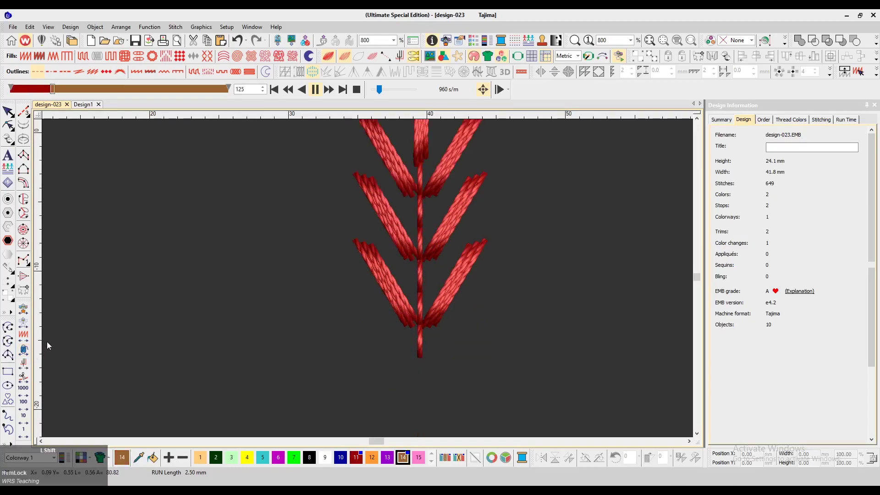
key(shift+r)
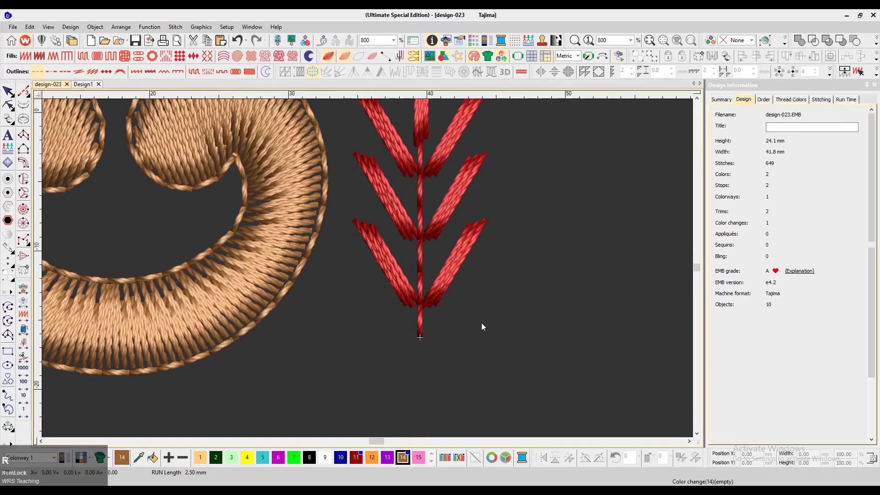
Step: Select all of the leaf's objects and move them about 1.4 mm closer to the curled motif
key(F2)
key(shift+z)
click(534, 274)
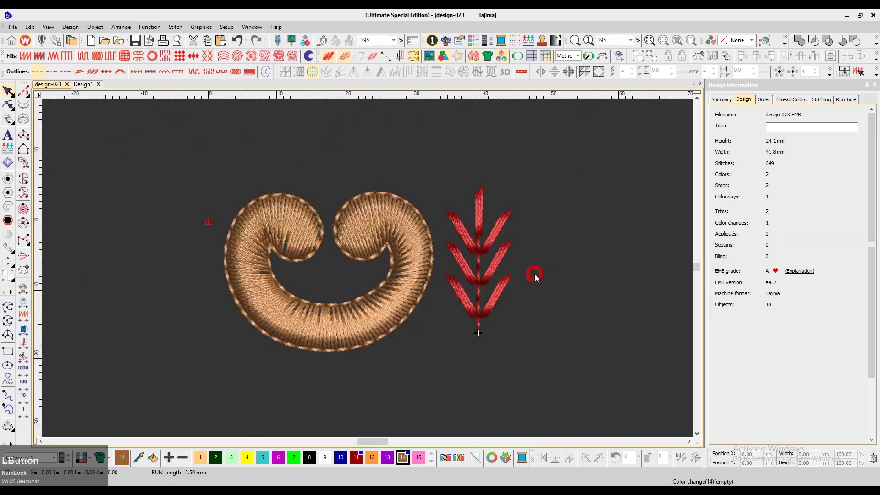
key(t)
key(t)
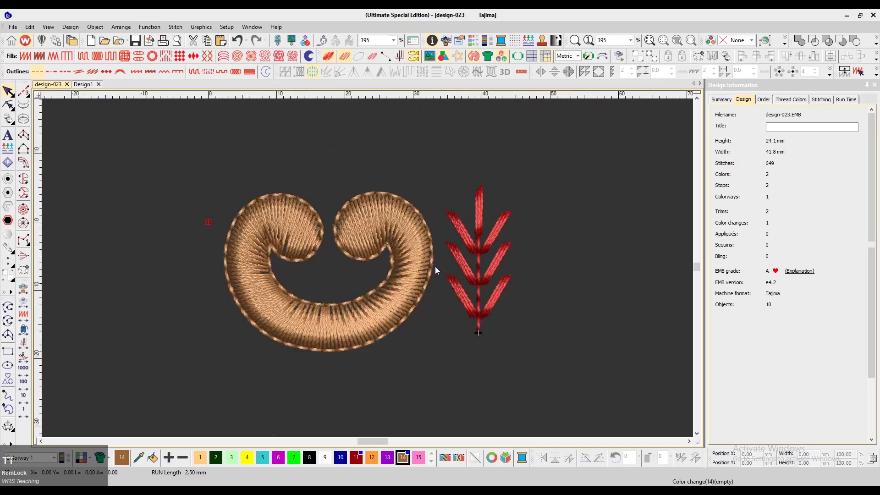
click(474, 326)
drag(438, 365, 439, 365)
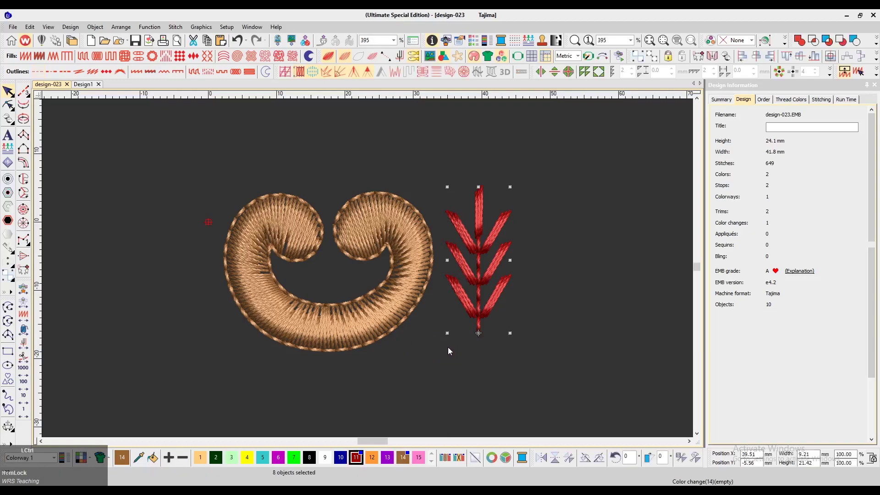
drag(482, 308, 472, 310)
click(552, 262)
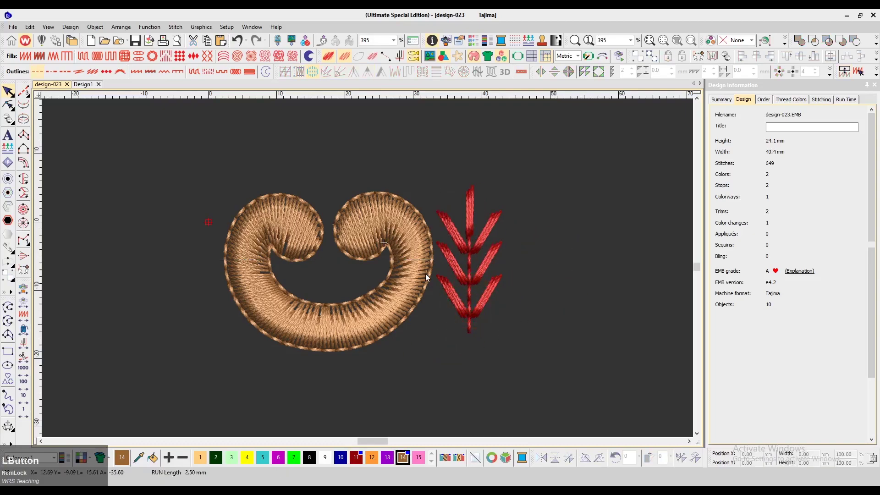
click(393, 312)
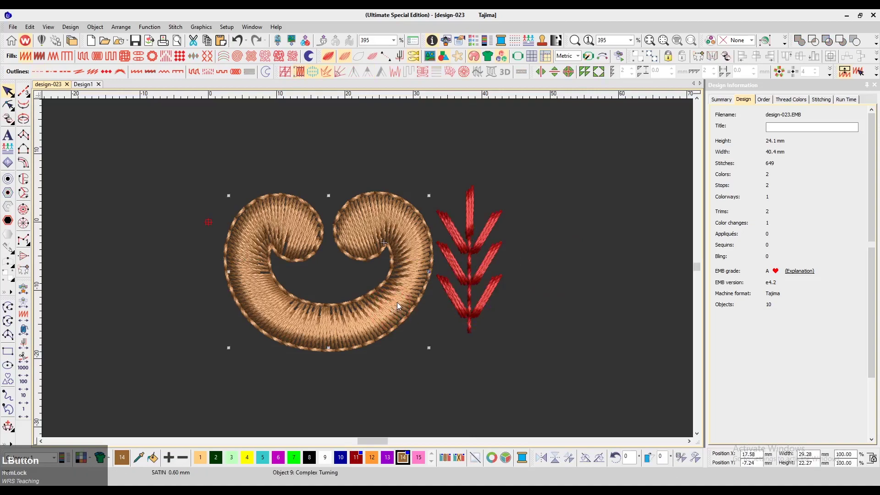
click(562, 302)
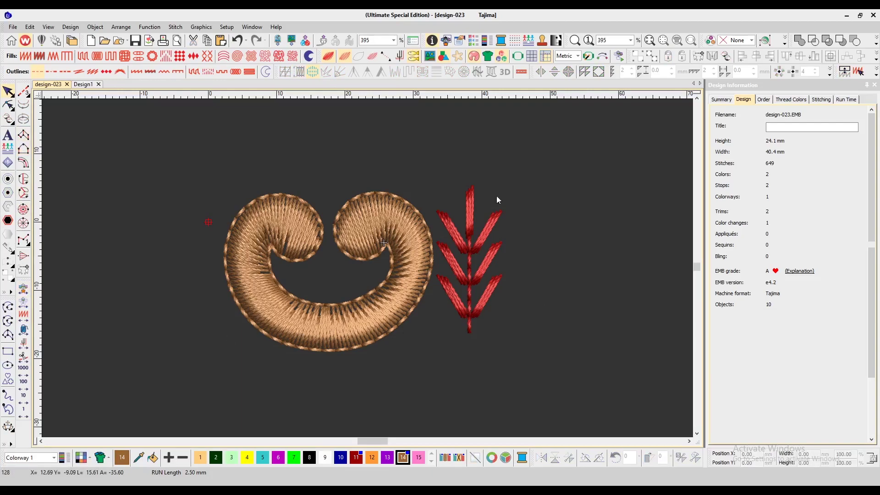
click(524, 176)
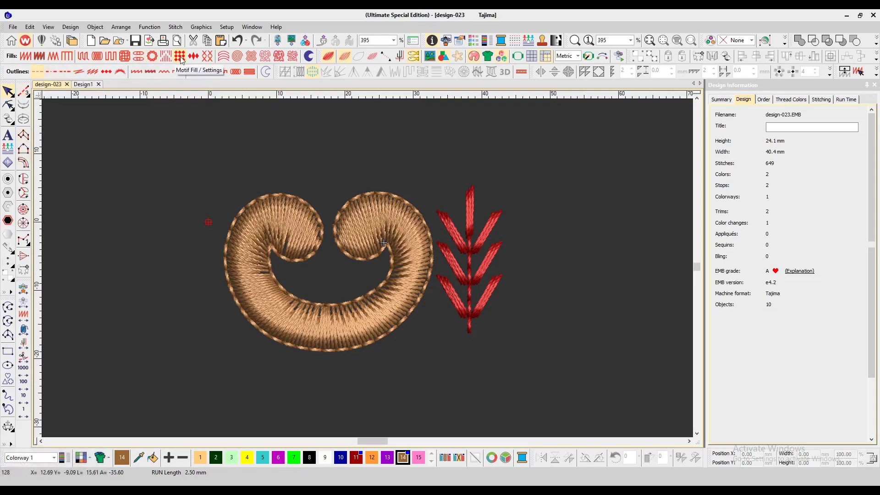
Step: Draw a straight horizontal run line about 48.7 mm long just beneath the curled motif, extending past both the motif and leaf
drag(23, 91, 38, 98)
click(510, 353)
ctrl+click(177, 353)
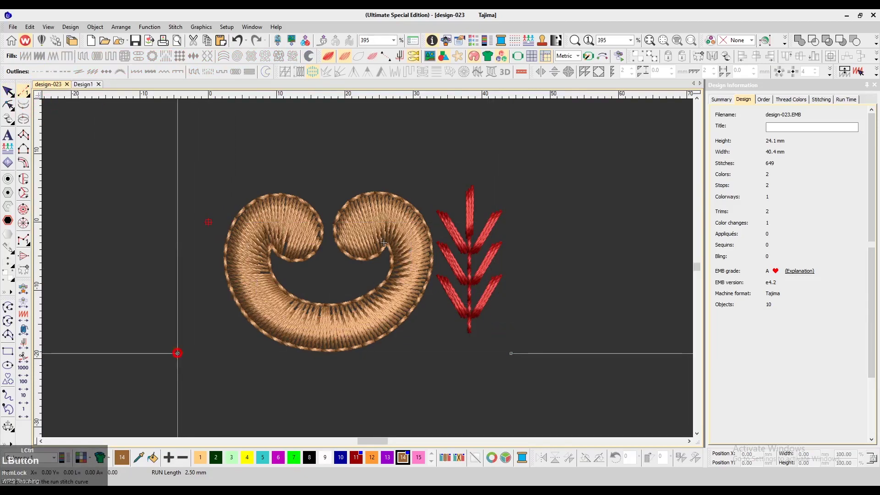
key(Return)
key(Escape)
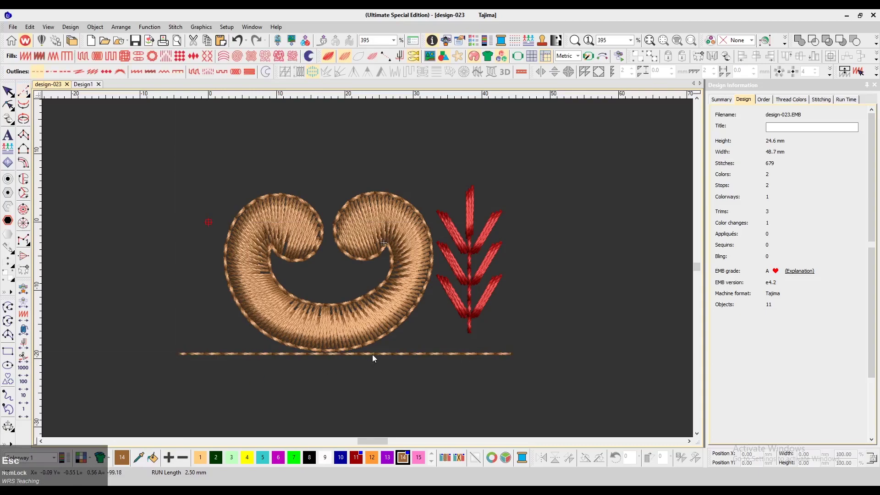
Step: Convert the line into a 2 mm wide satin column and move it up slightly against the motif's base
click(373, 354)
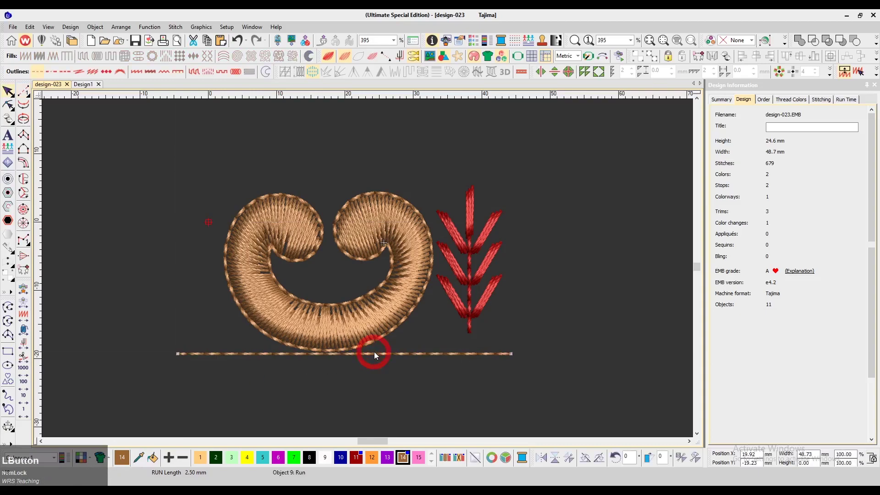
click(137, 71)
click(393, 368)
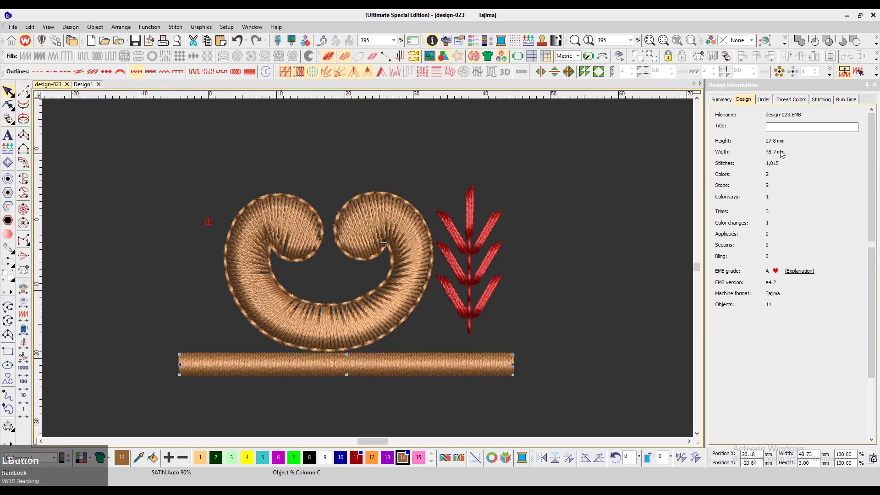
click(726, 100)
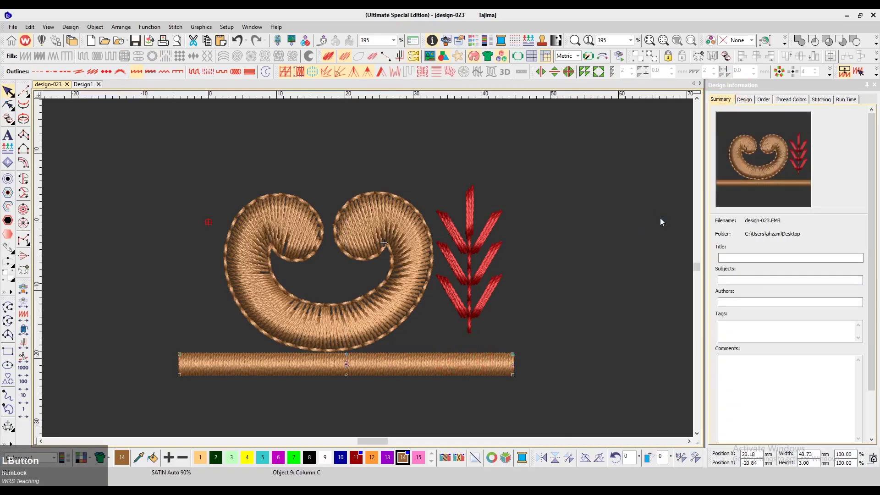
drag(631, 163, 575, 167)
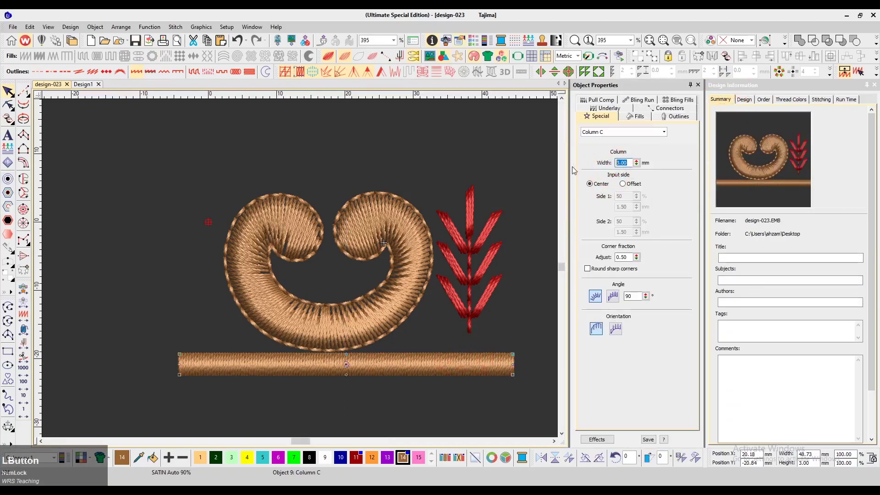
text(2)
key(Return)
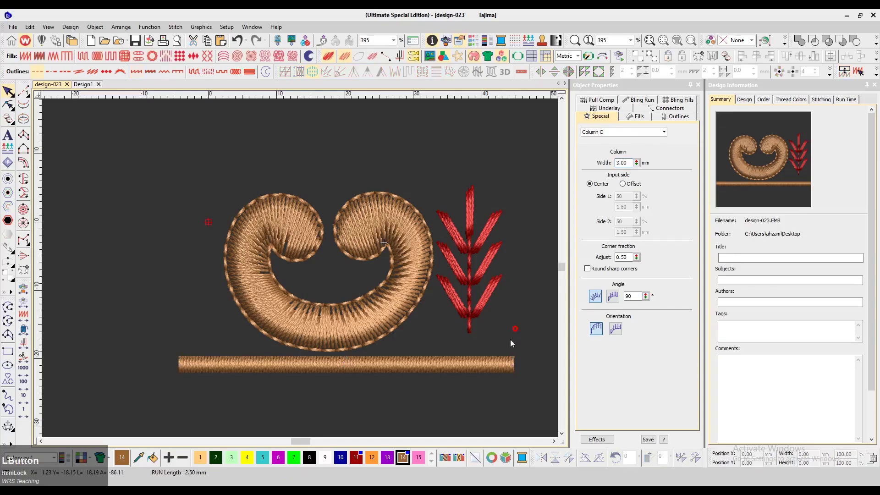
drag(463, 366, 471, 362)
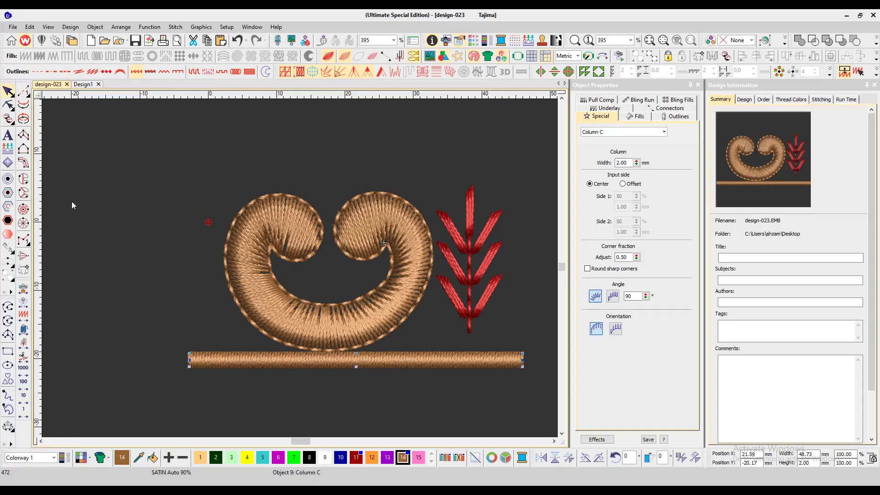
Step: Create a triple-run offset outline around the satin bar with 0 mm spacing, keeping the original object
click(8, 192)
drag(325, 228, 370, 229)
text(0)
key(Tab)
text(0)
key(Tab)
click(458, 228)
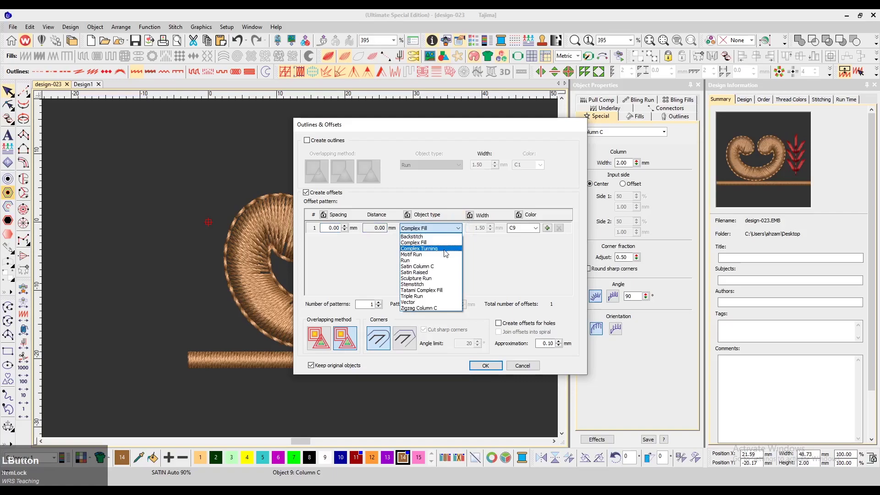
click(440, 290)
click(485, 366)
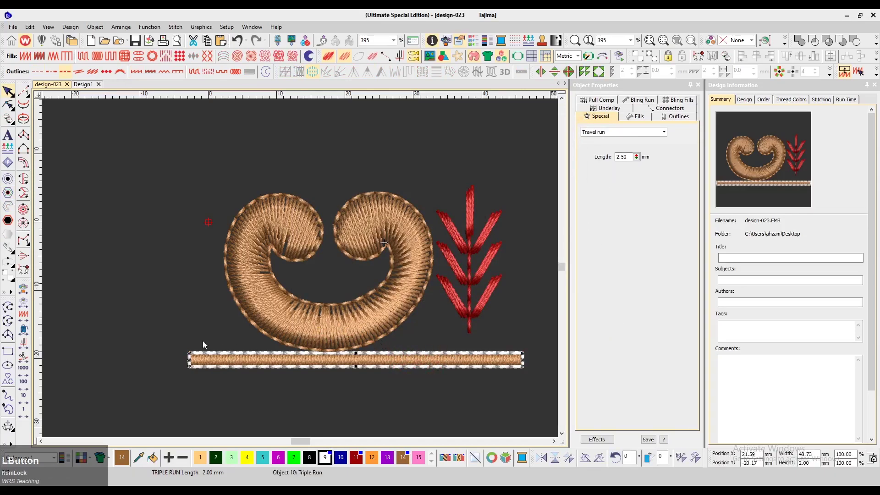
Step: Recolor the outlines of the satin bar and the curled motif with red colour 11
click(357, 457)
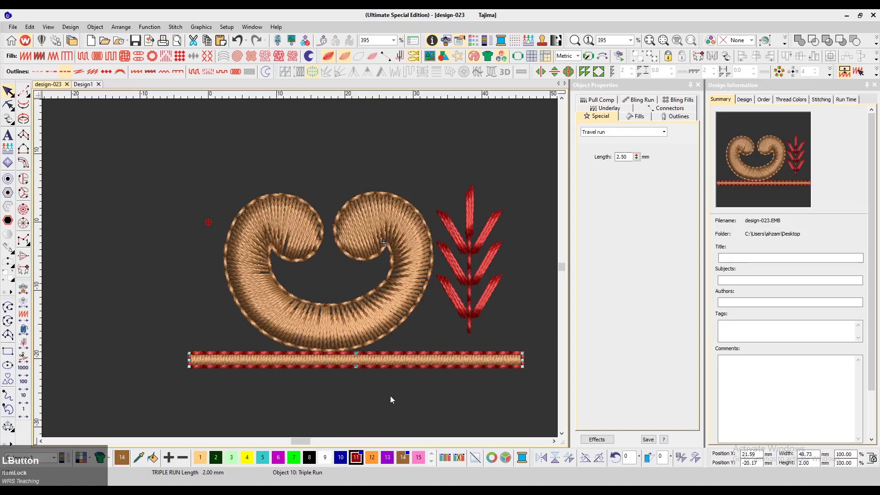
click(398, 328)
click(357, 457)
click(400, 414)
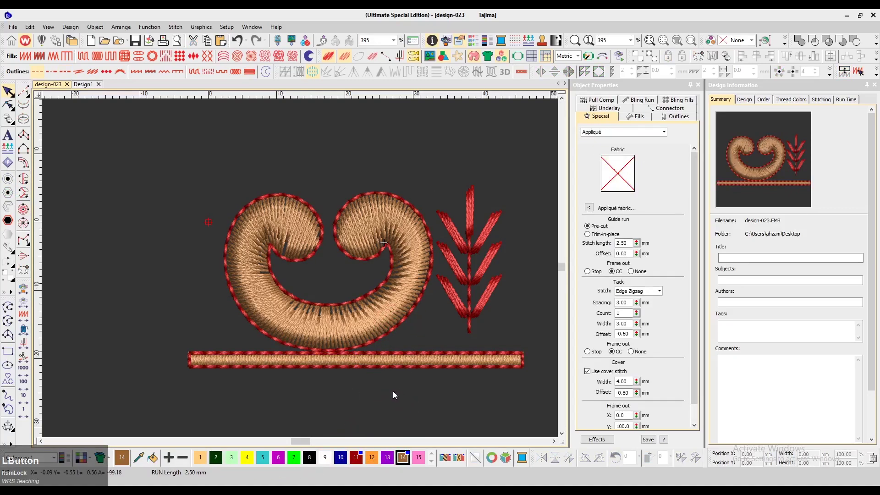
Step: Recolor the fills of the curled motif and the bar with light green colour 3 and their outlines with dark green colour 2
click(398, 314)
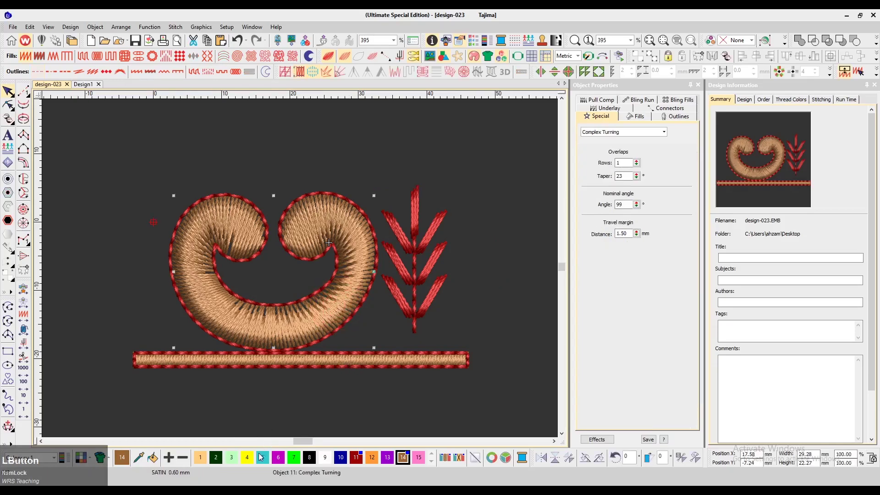
click(231, 457)
click(339, 336)
click(219, 460)
click(347, 359)
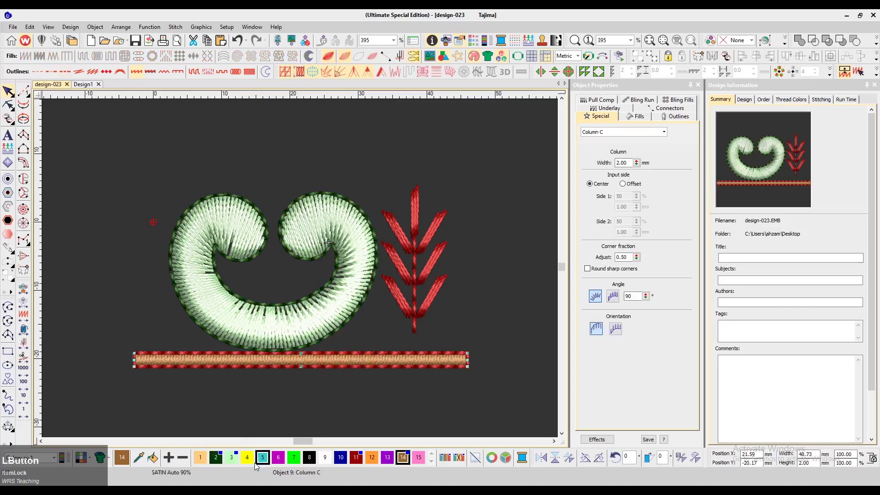
click(231, 457)
click(314, 368)
click(216, 457)
Step: Select the whole leaf and recolor it with dark green colour 2
drag(476, 168, 376, 341)
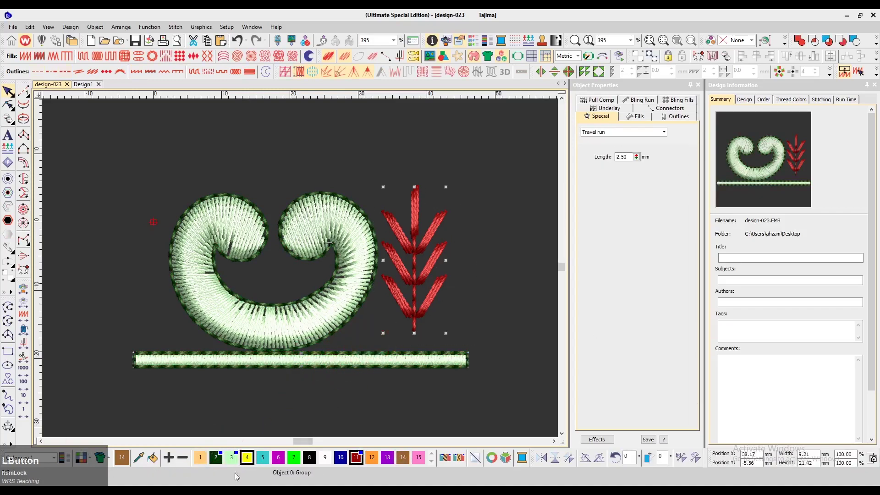
click(216, 457)
click(396, 387)
key(0)
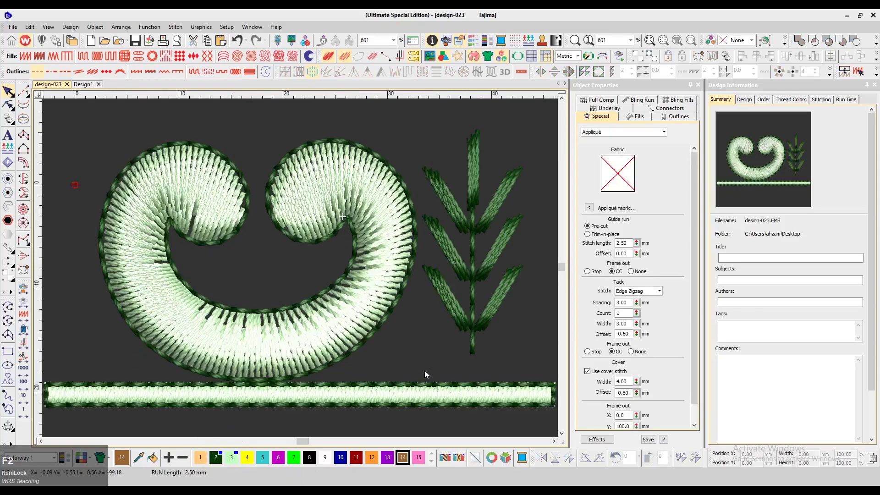
key(shift+z)
Step: Darken the design's light green slightly by lowering its brightness in the Color Wheel
click(343, 230)
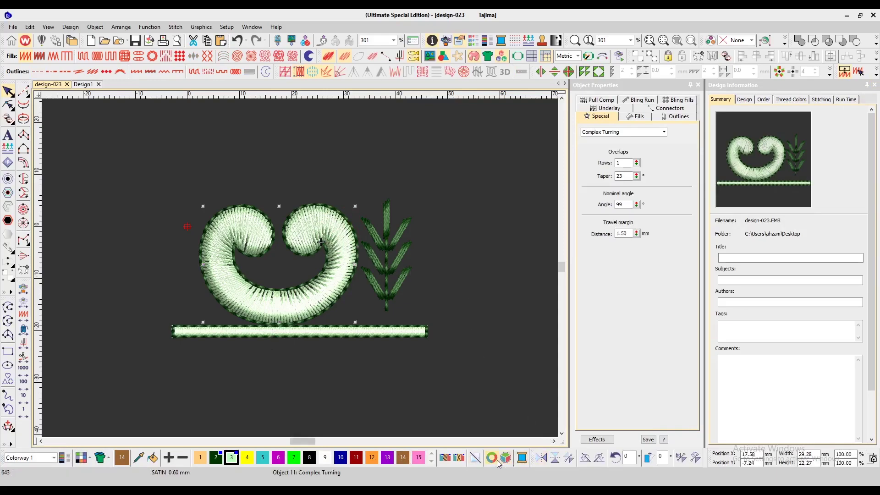
click(641, 130)
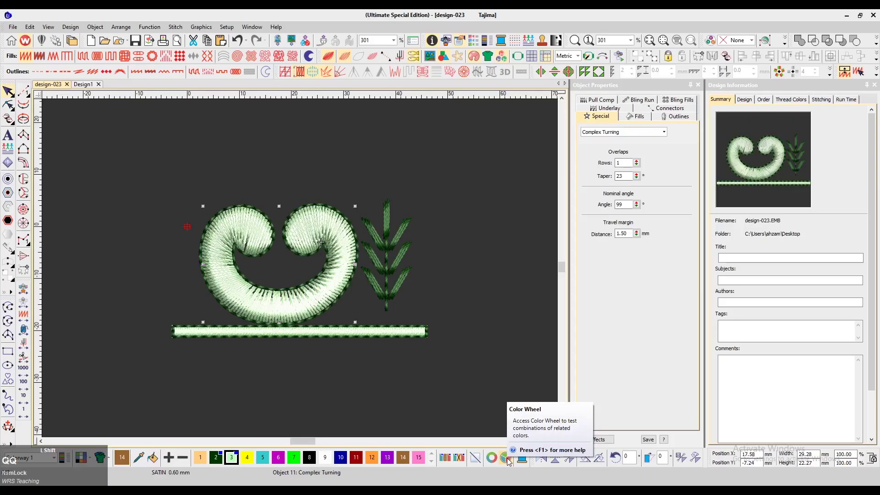
click(505, 458)
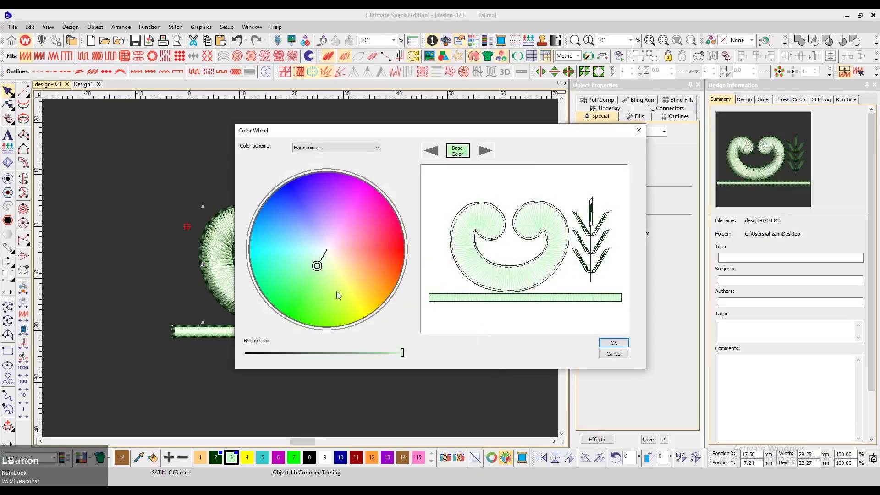
mouse_move(403, 353)
mouse_down()
mouse_move(344, 356)
mouse_move(417, 356)
mouse_up()
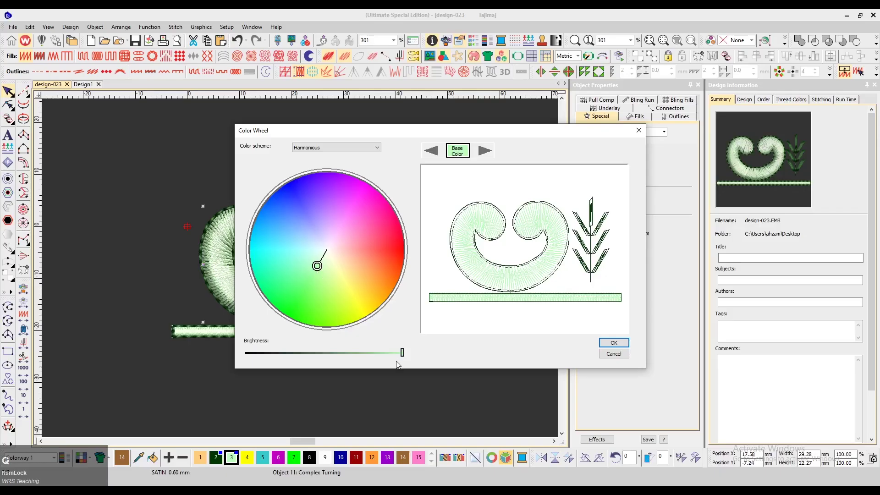
drag(400, 357, 372, 357)
click(614, 343)
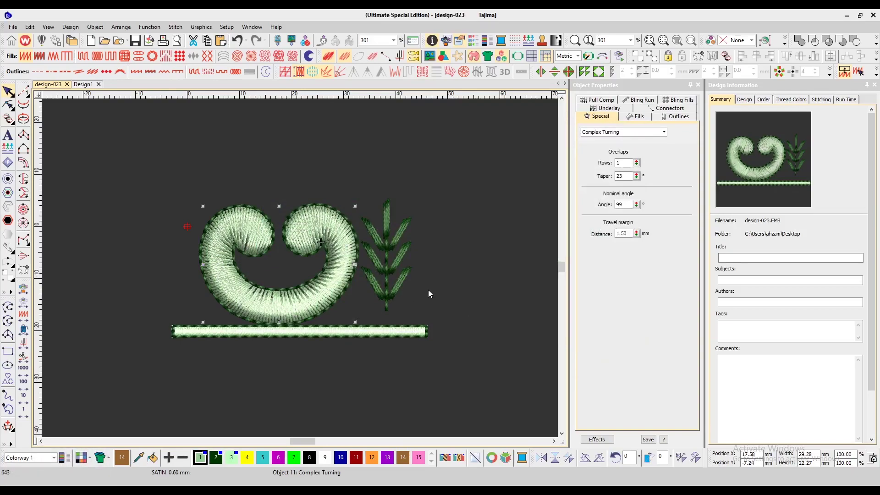
Step: Deselect the bar and close the Object Properties and Design Information panels
click(312, 332)
click(429, 385)
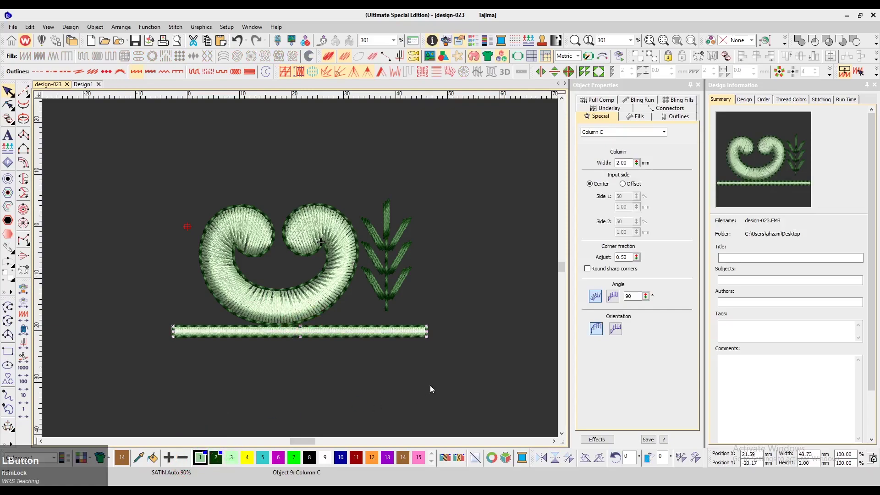
click(874, 85)
click(875, 85)
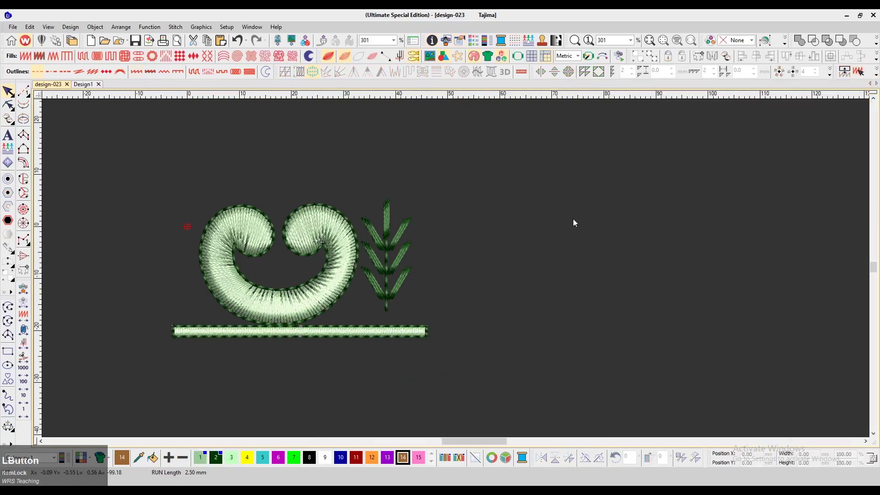
Step: Move the whole leaf about 1.1 mm right and 2.2 mm down so its stem stands just above the bar
key(F2)
key(minus)
drag(617, 157, 519, 331)
drag(553, 292, 565, 301)
key(Down)
key(Down)
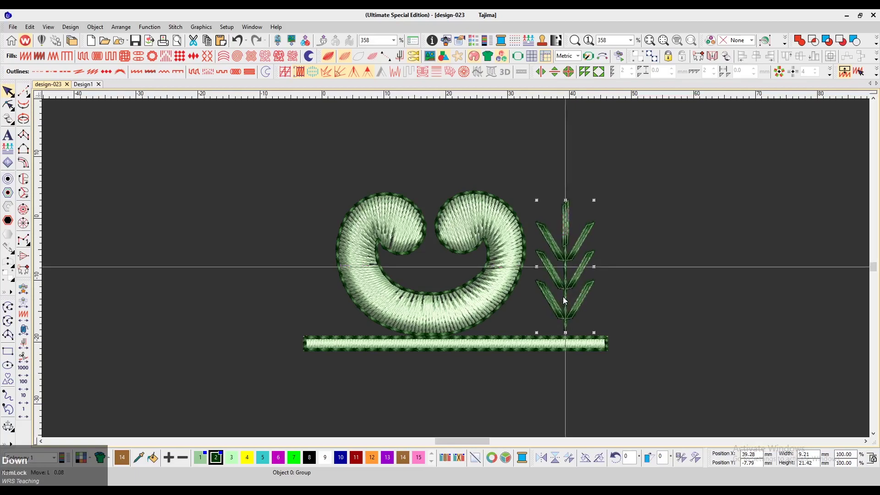
click(638, 265)
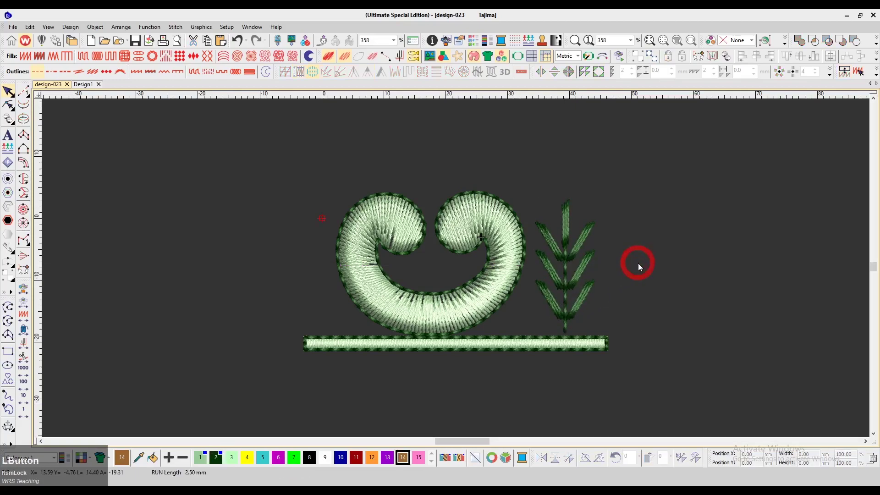
Step: Move the whole leaf about 1.4 mm left, back beside the curled motif
key(z)
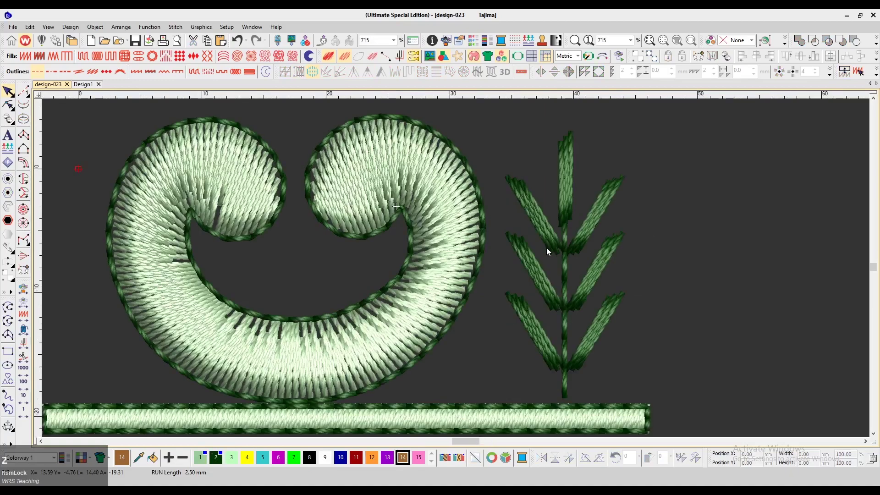
scroll(546, 248, down, 2)
key(shift+z)
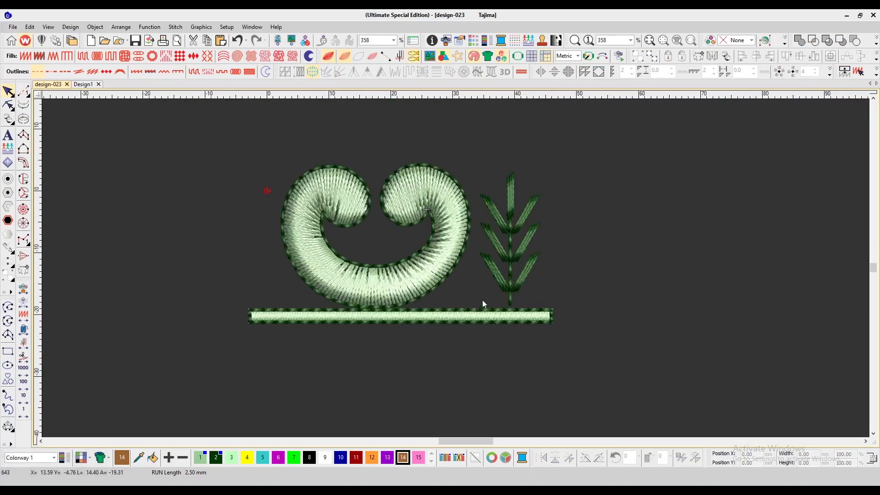
drag(572, 142, 472, 318)
key(ctrl+Left)
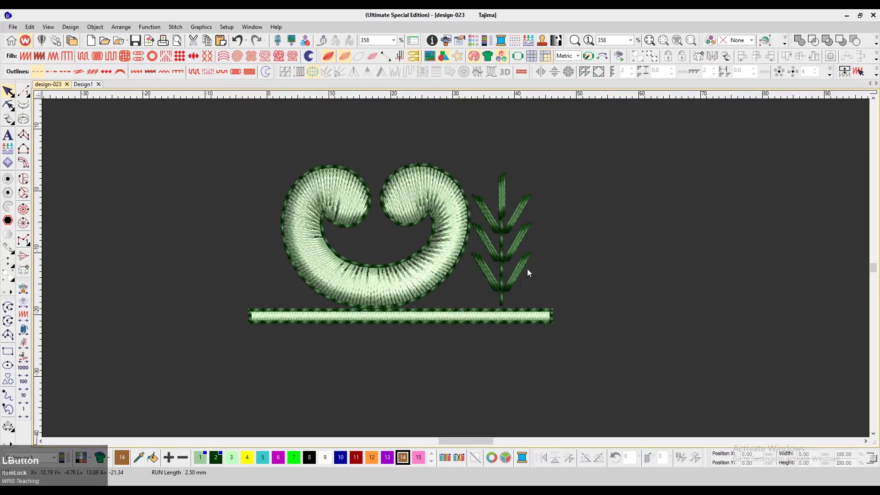
Step: Duplicate the leaf and place the copy upright in the gap between the motif's two curls
scroll(514, 338, up, 2)
drag(500, 376, 373, 262)
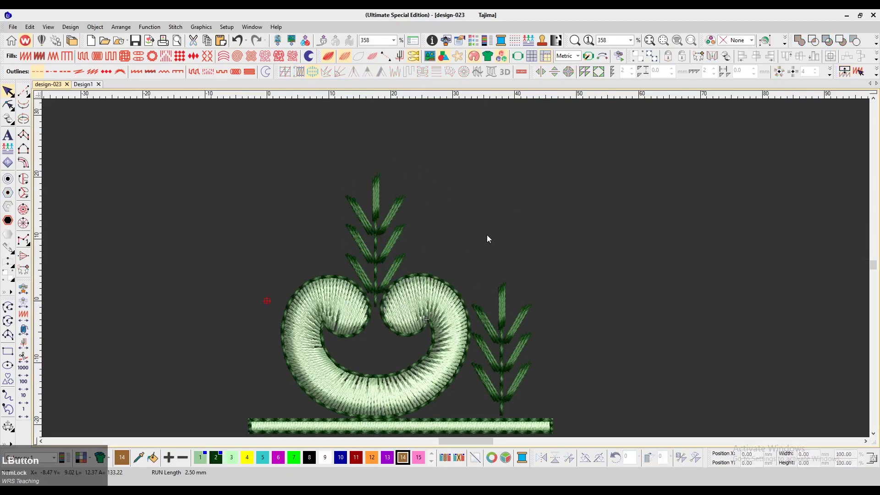
key(shift+z)
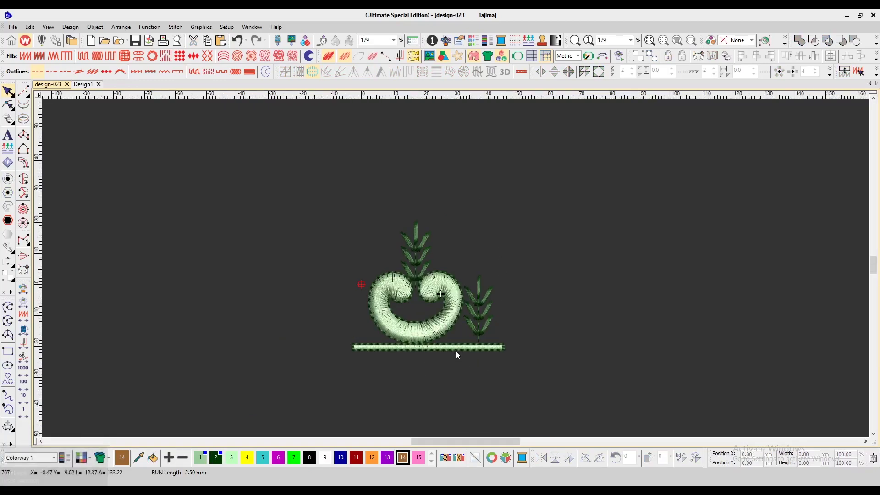
scroll(478, 315, down, 1)
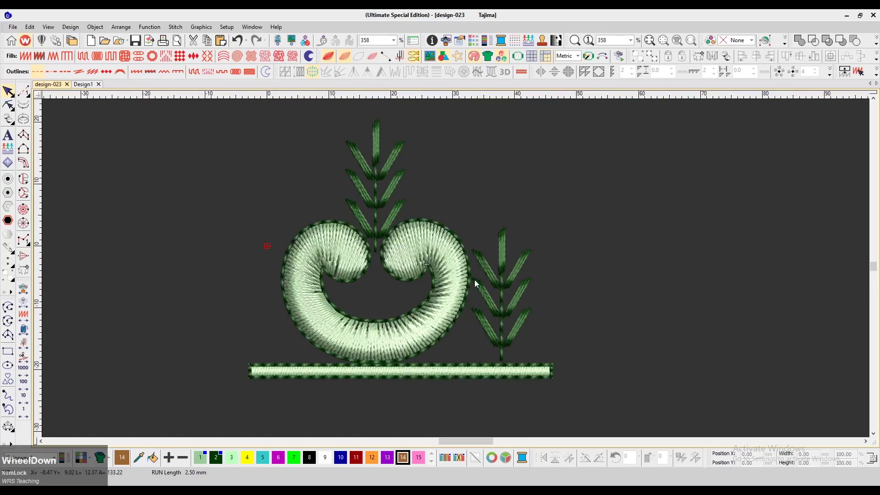
key(z)
scroll(516, 260, down, 1)
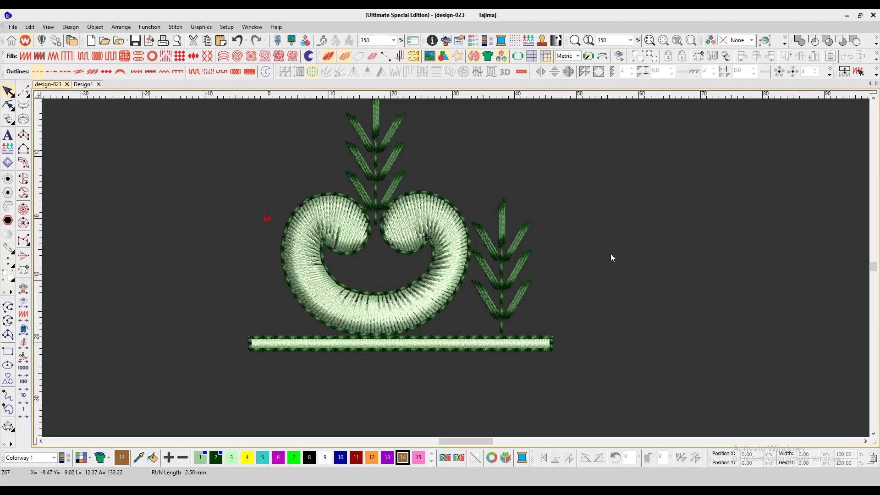
click(409, 265)
click(509, 255)
drag(509, 256, 528, 249)
key(ctrl+z)
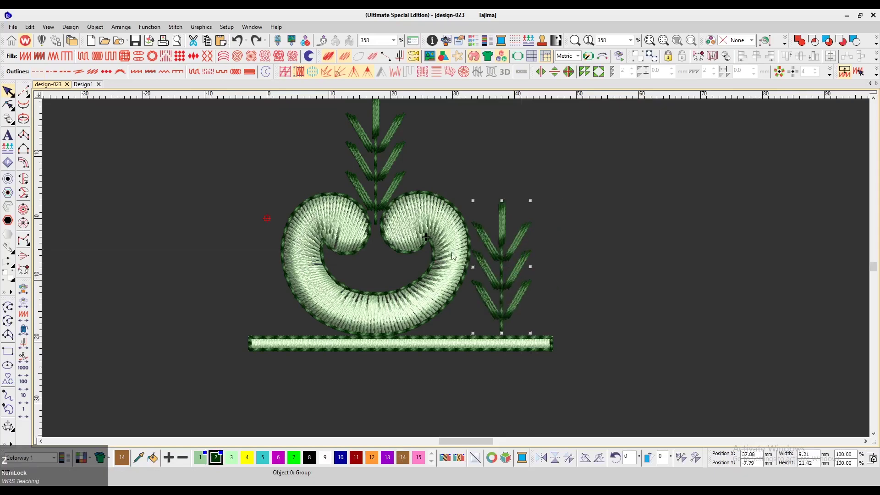
Step: Reshape the curled motif's satin fill and pull its stitch start and end points into the open space between the curls
click(415, 308)
key(z)
scroll(435, 309, left, 2)
key(shift+z)
key(z)
scroll(452, 312, left, 2)
click(450, 337)
key(h)
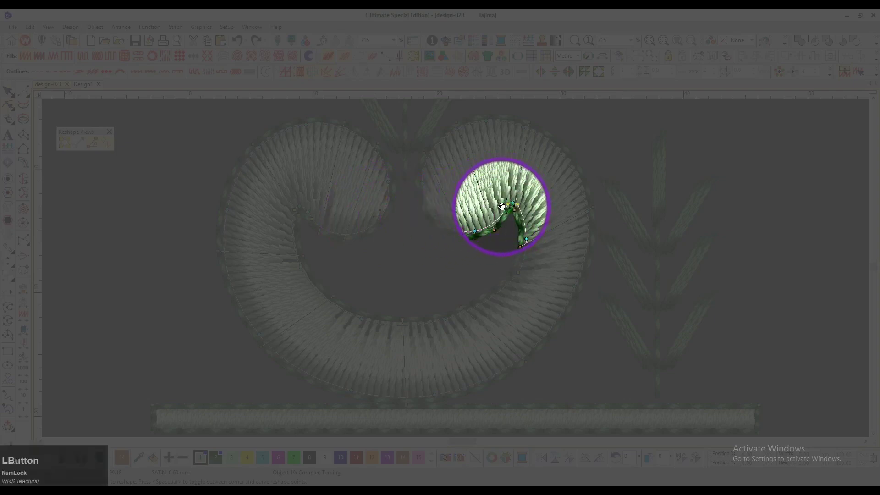
click(420, 266)
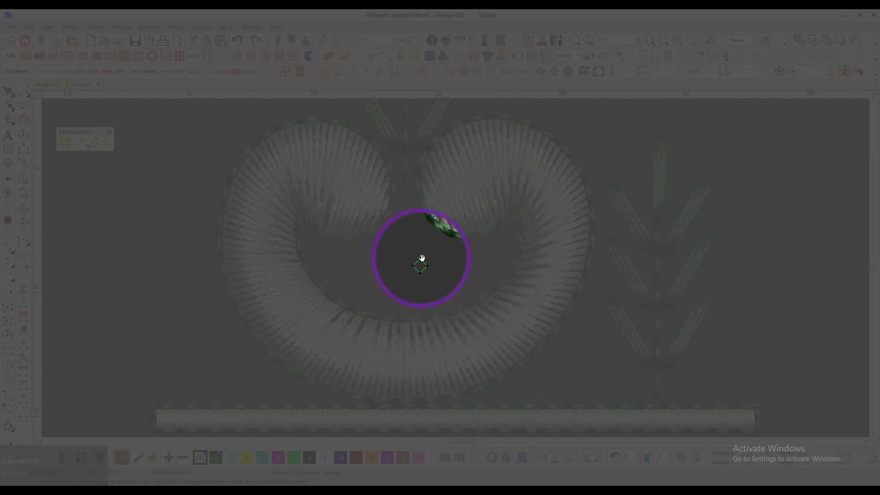
click(389, 216)
click(402, 252)
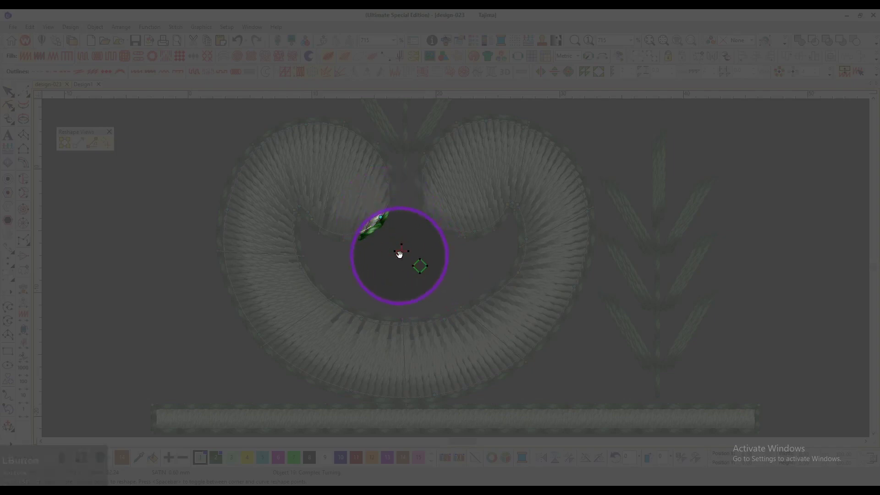
drag(367, 272, 369, 276)
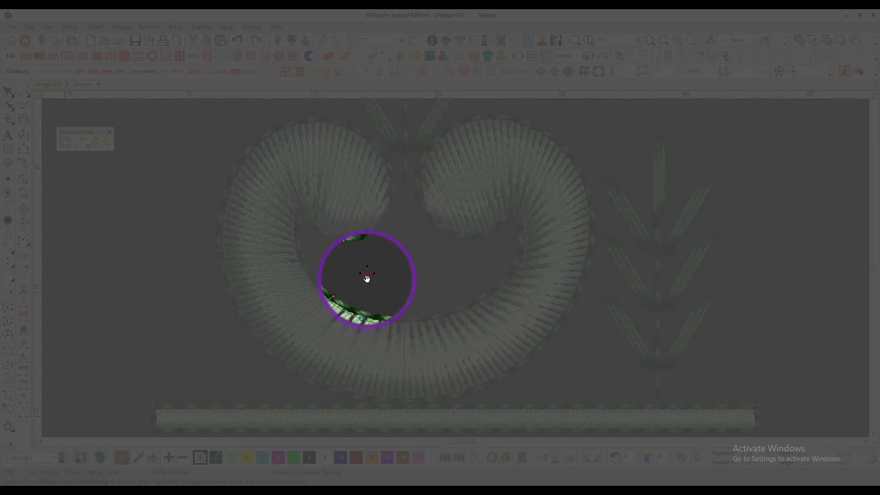
Step: Place the fill's start and end points together at the motif's bottom centre, beside the bar, and finish reshaping
key(shift)
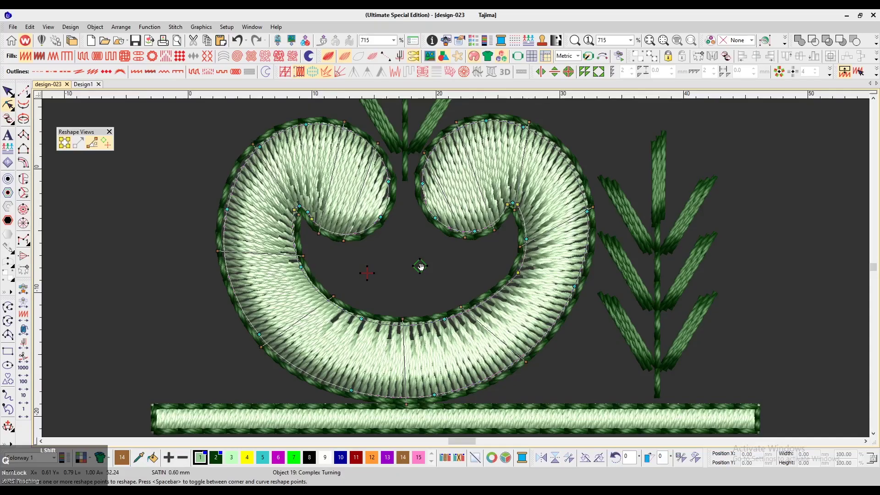
mouse_move(420, 267)
mouse_down()
mouse_move(421, 334)
mouse_move(406, 404)
mouse_up()
drag(373, 274, 407, 405)
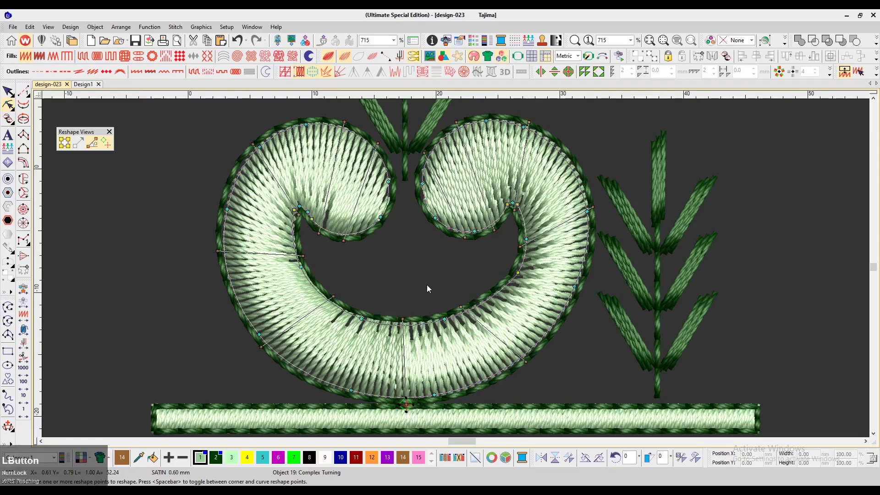
key(Escape)
Step: Try to widen the bar and its outline to 250 mm with the proportions locked
key(shift+z)
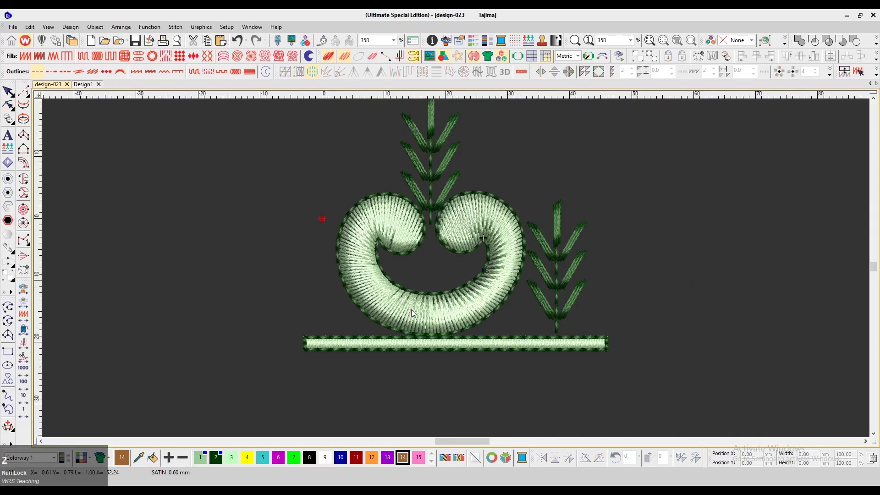
key(shift+z)
click(531, 324)
drag(531, 324, 360, 332)
click(816, 453)
key(BackSpace)
text(250)
key(KP_Enter)
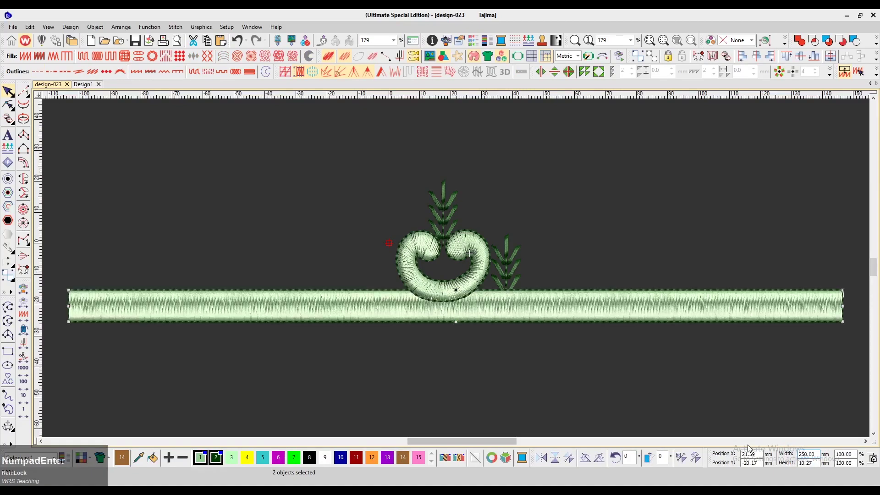
key(ctrl+z)
Step: Unlock the proportions, set the width of the bar and its outline to 250 mm, and deselect them
click(872, 458)
click(809, 454)
text(25)
key(Return)
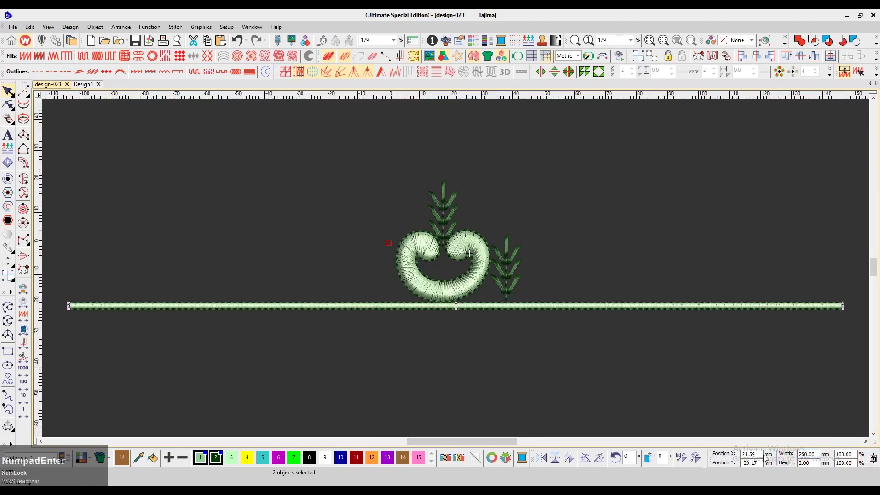
click(576, 364)
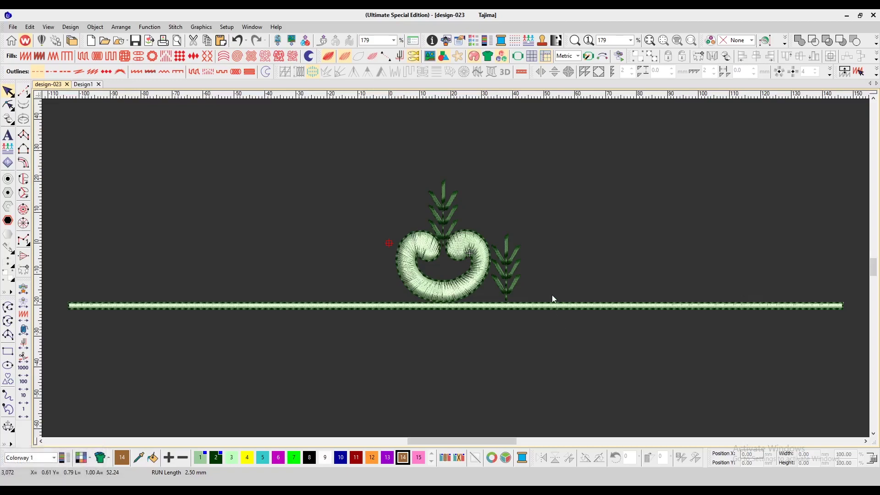
Step: Move the curled motif and both leaves together to the left end of the bar, centred at about X -82 mm
scroll(554, 299, down, 2)
drag(504, 194, 403, 304)
drag(435, 264, 271, 265)
scroll(470, 296, up, 2)
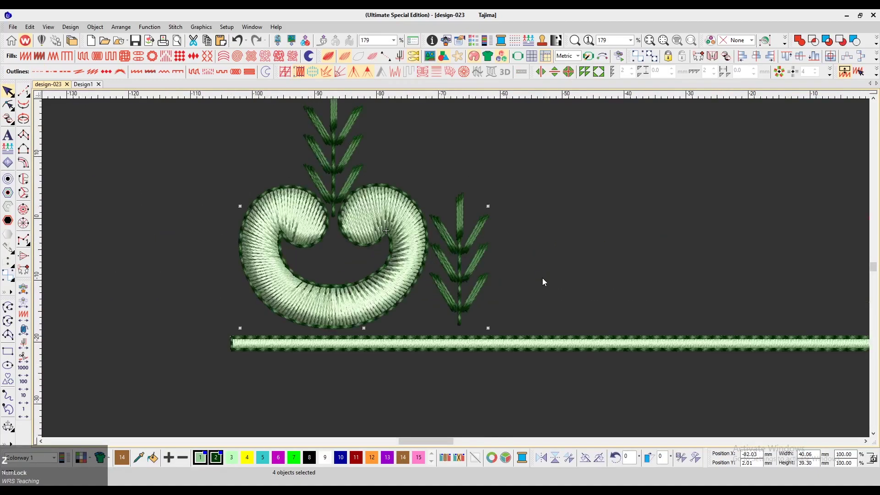
scroll(543, 281, up, 1)
click(585, 271)
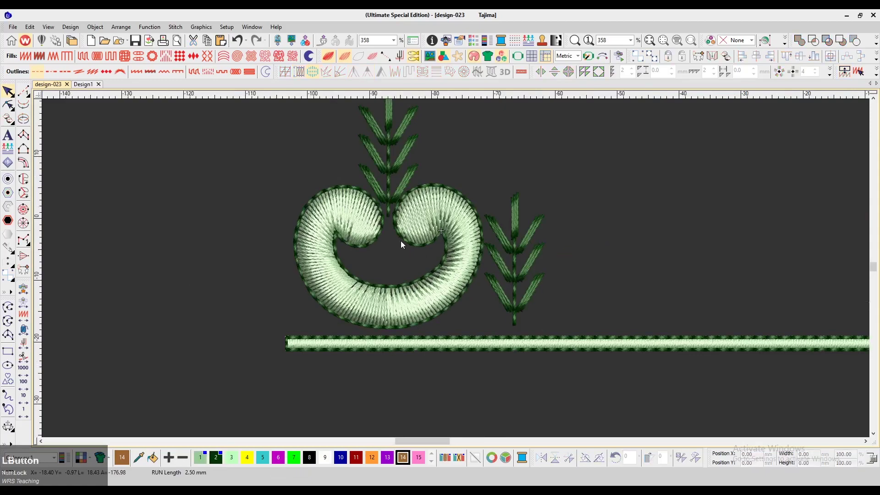
Step: Nudge the side leaf slightly right and down so its stem stands just above the bar, at about X -65.7, Y -7.9 mm
click(504, 250)
key(Down)
key(Right)
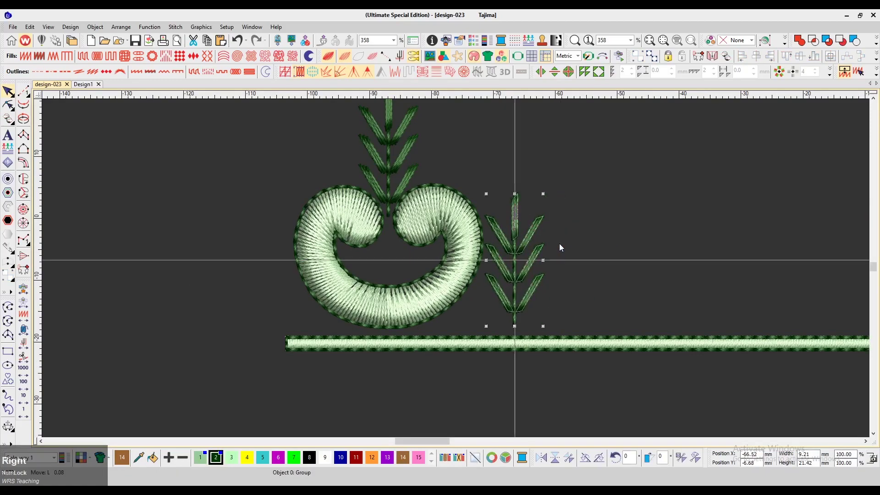
key(Down)
key(Right)
key(Right)
key(Right)
key(Right)
key(Right)
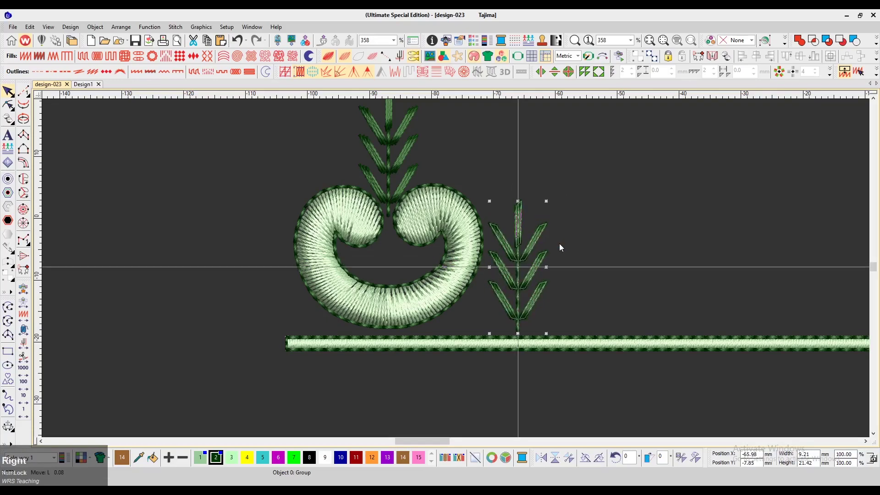
click(584, 216)
Step: Nudge the curled motif and its upper leaf down about 1 mm so the motif rests just above the bar
key(minus)
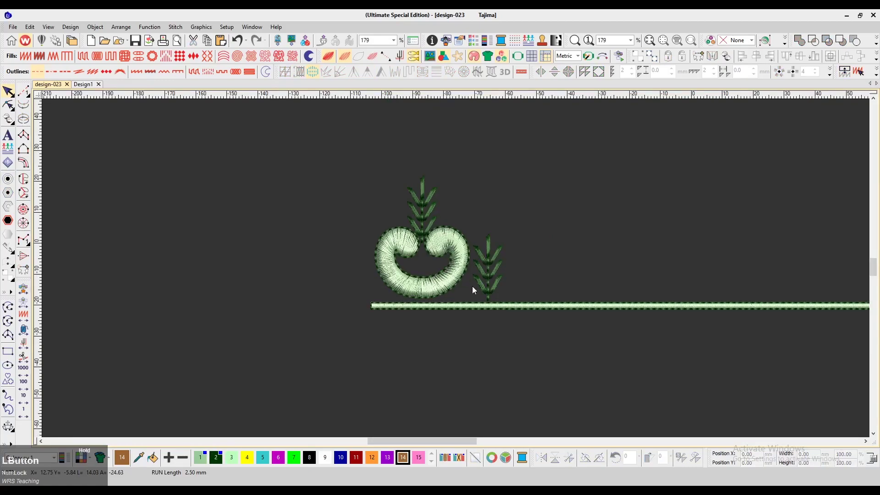
drag(477, 301, 477, 302)
scroll(414, 277, down, 2)
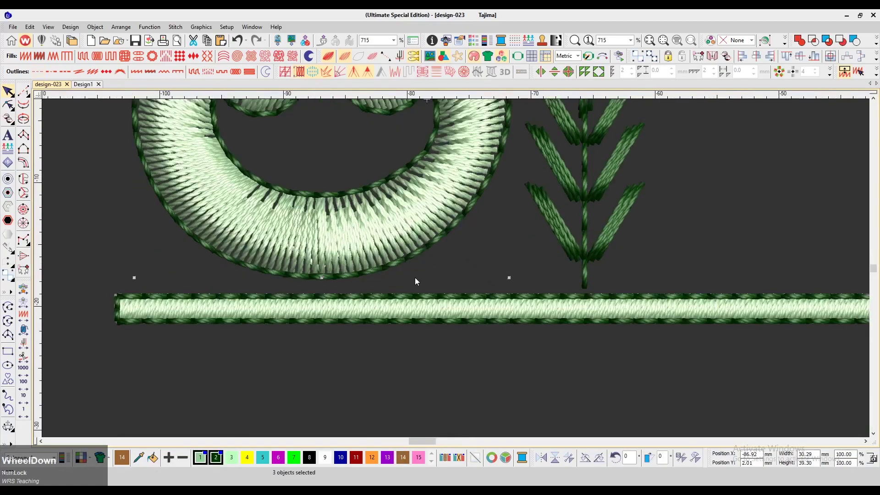
key(Down)
key(Down)
key(Down)
key(Down)
key(Down)
key(Down)
key(Down)
key(Down)
key(Down)
key(Down)
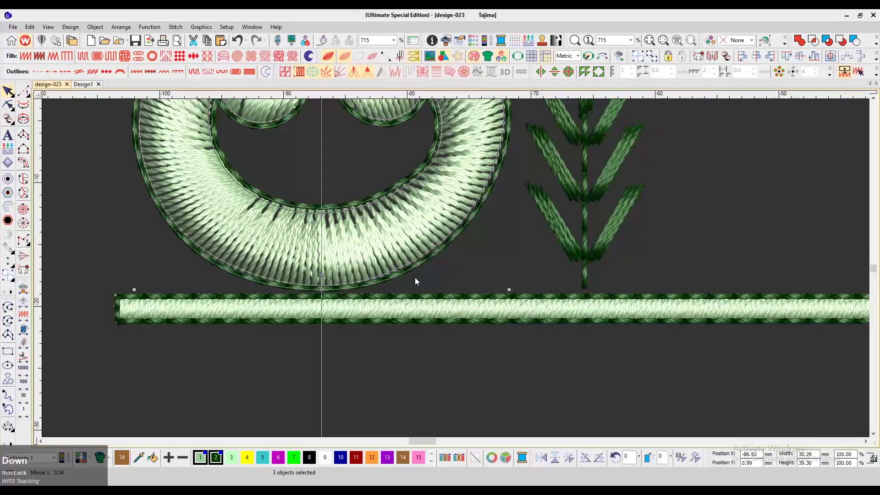
key(Down)
key(minus)
key(Escape)
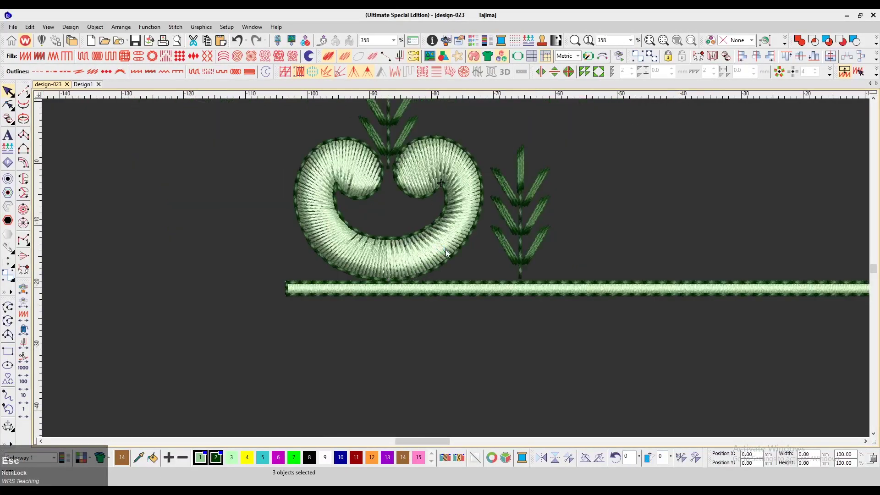
Step: Reshape the curled motif's triple-run outline so its start and end points sit at the motif's bottom centre
click(459, 251)
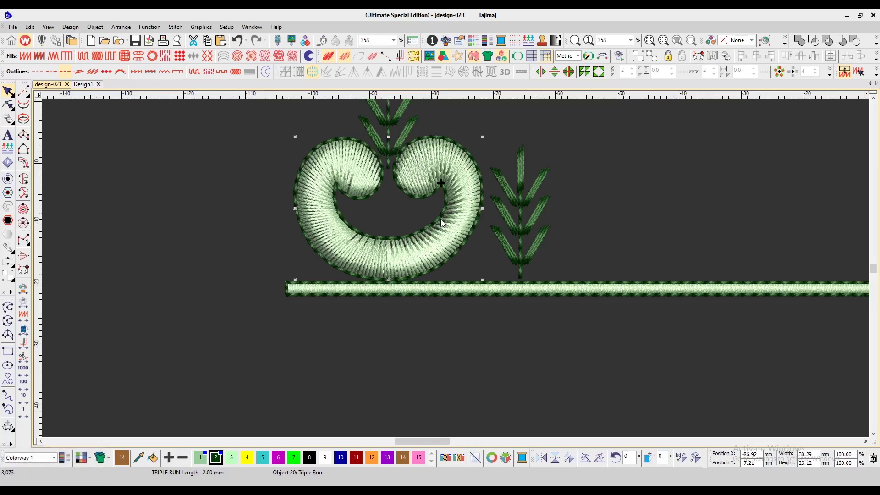
key(h)
key(plus)
scroll(424, 215, up, 3)
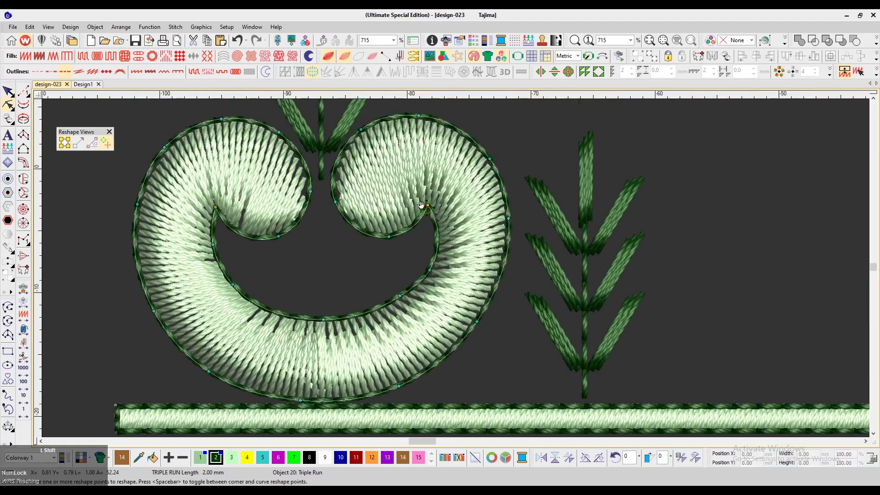
click(318, 401)
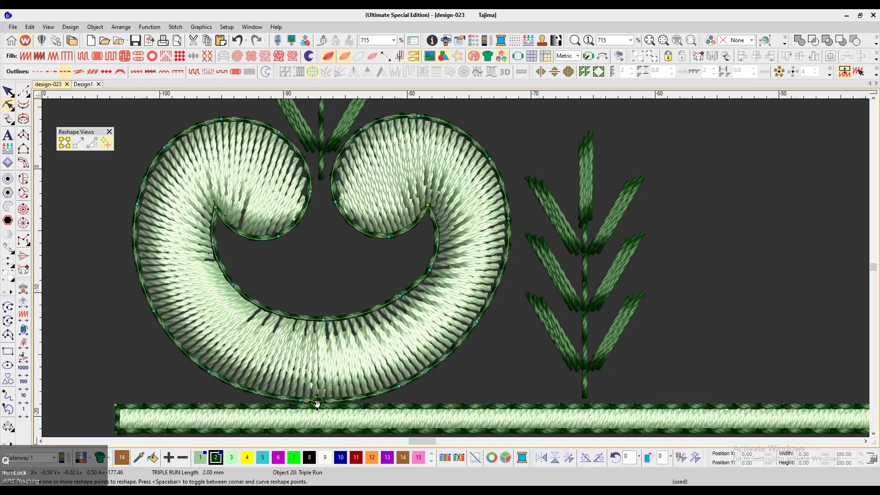
scroll(333, 168, up, 1)
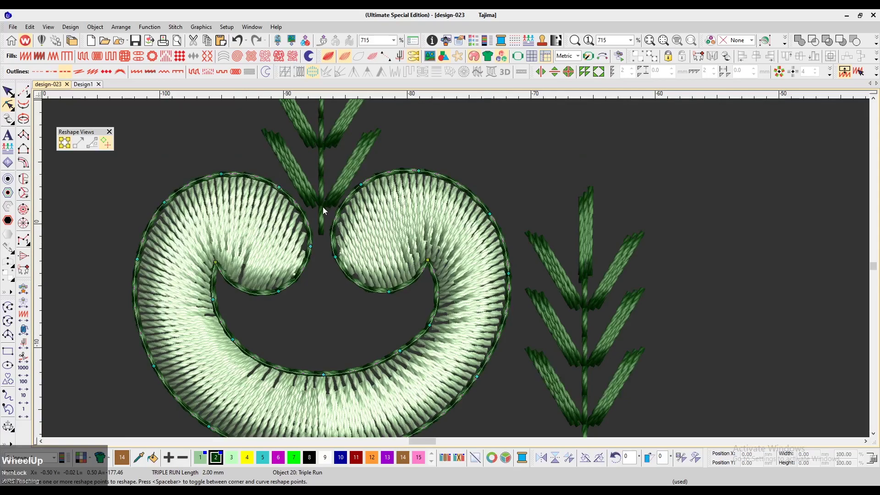
key(Escape)
key(z)
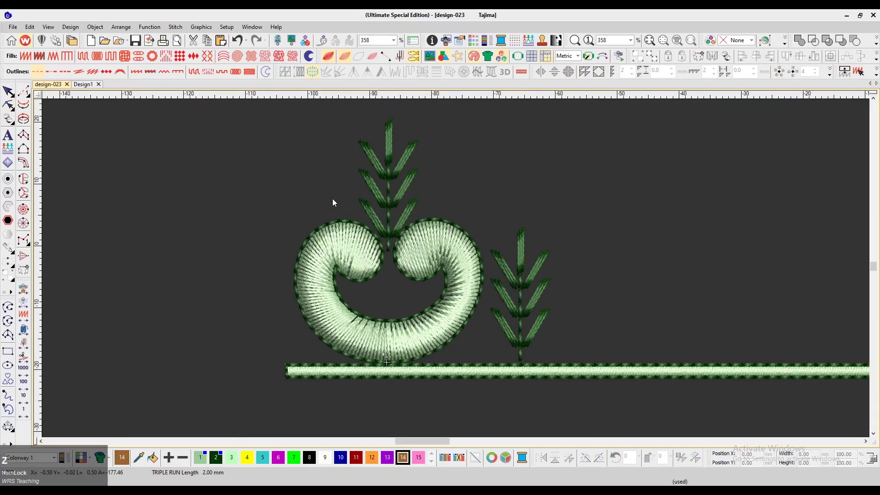
Step: Step through the stitches from the start of the design to check the side leaf's sewing order
key(Home)
key(t)
key(Down)
key(Down)
key(Down)
key(Down)
key(Down)
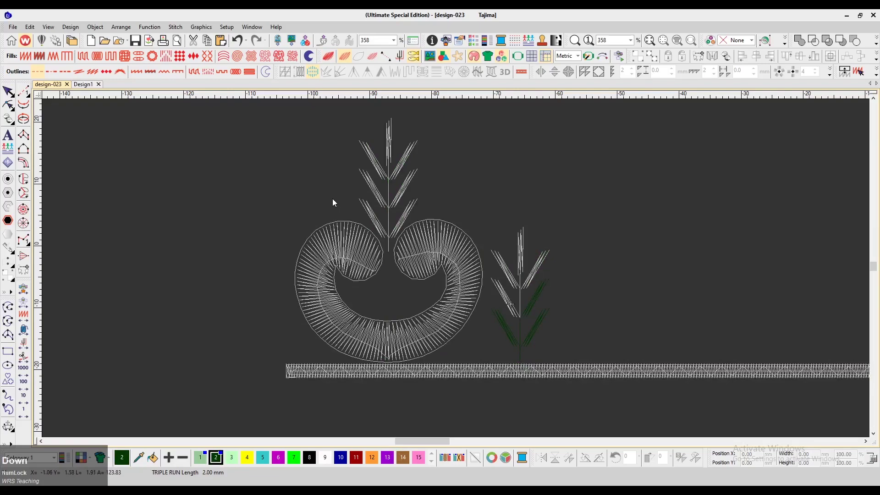
key(z)
scroll(389, 243, down, 2)
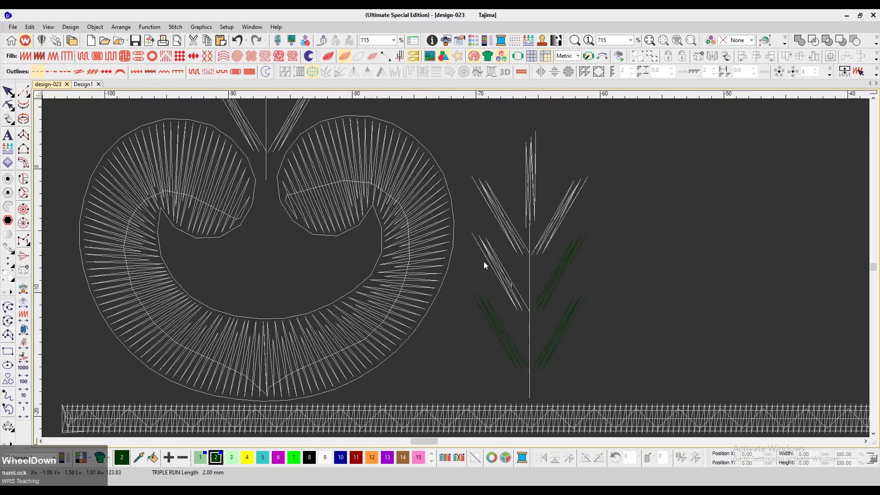
key(t)
key(t)
key(Down)
key(Down)
key(Down)
key(Down)
key(Down)
key(Down)
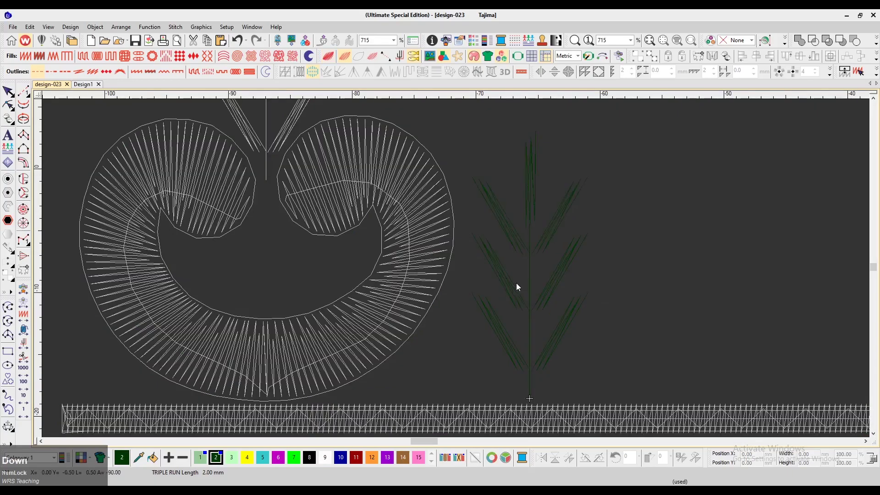
key(t)
key(z)
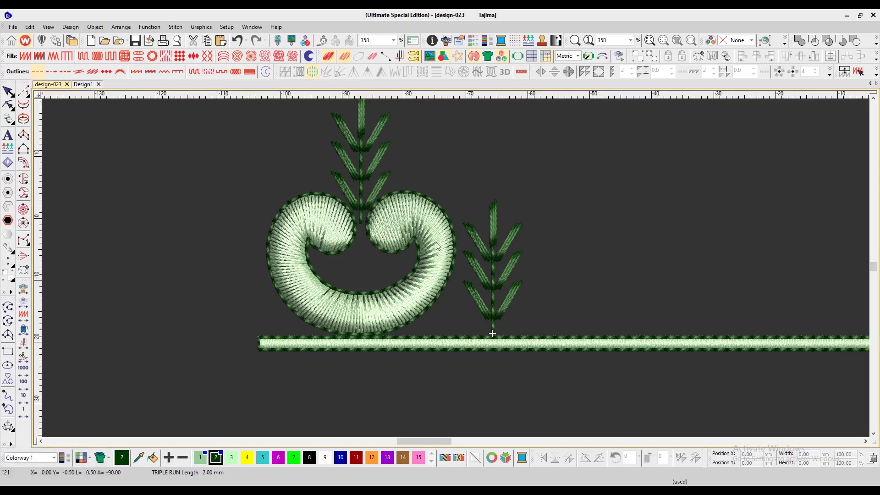
Step: Recolour both leaves and the curled motif's outline with red, colour 11
click(486, 247)
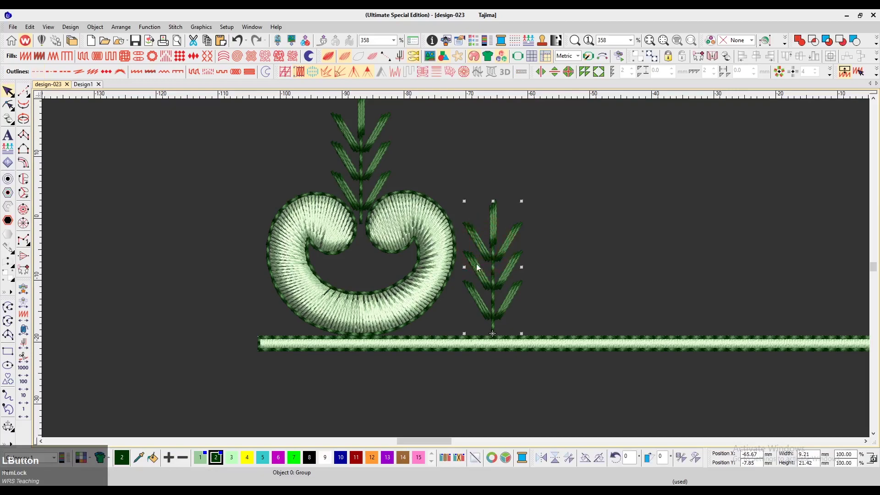
click(381, 160)
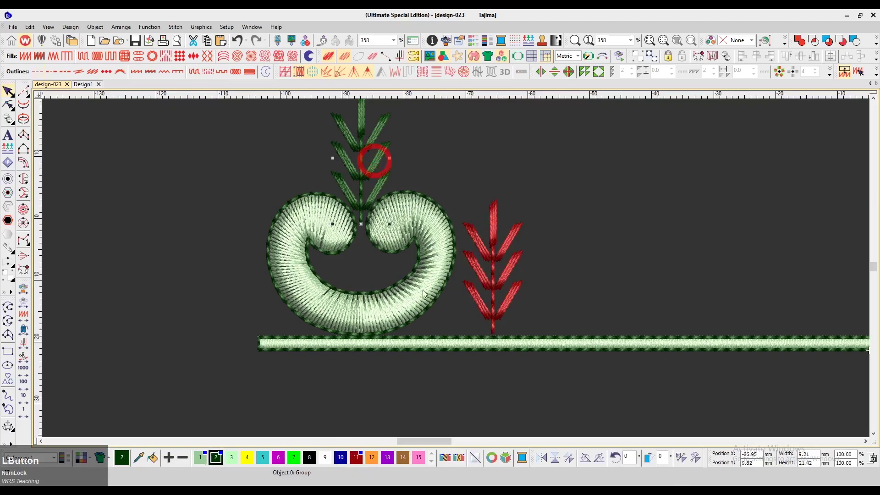
click(448, 238)
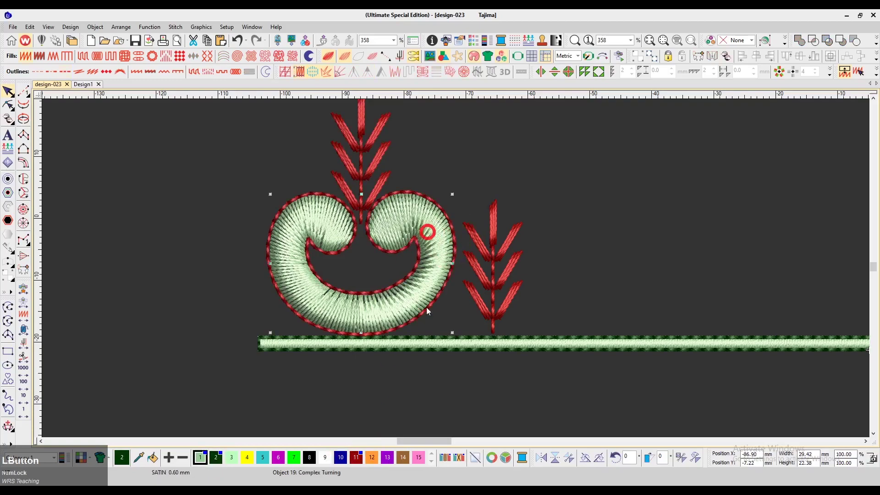
Step: Colour the curled motif's fill orange (colour 12) and the bar's satin fill brown (colour 14)
click(371, 458)
click(420, 343)
click(403, 457)
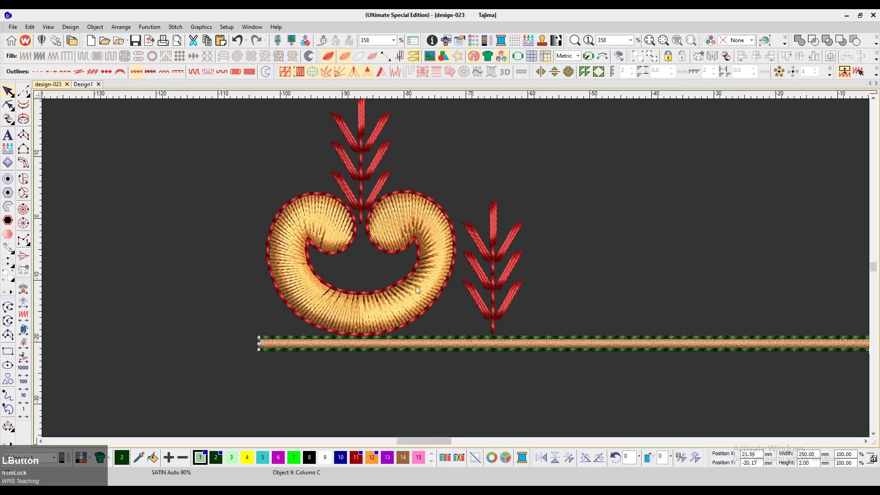
Step: Recolour the curled motif's fill with brown, colour 14, and deselect it
click(419, 299)
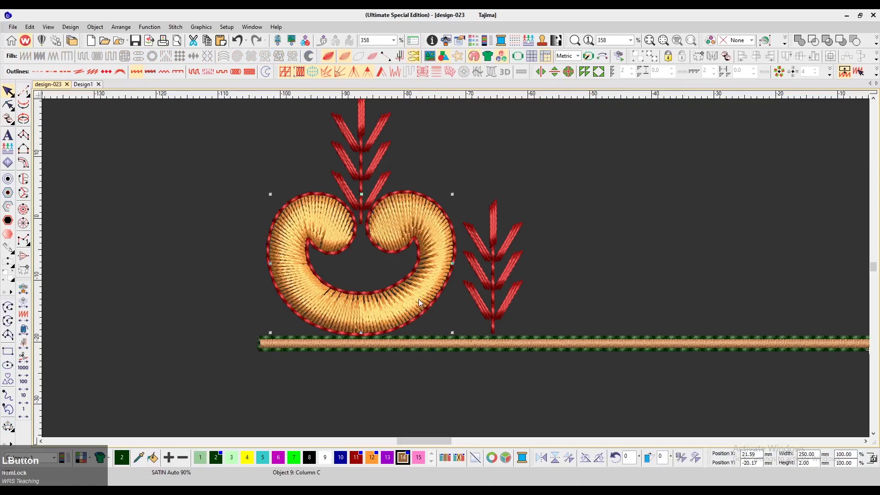
click(403, 457)
click(543, 261)
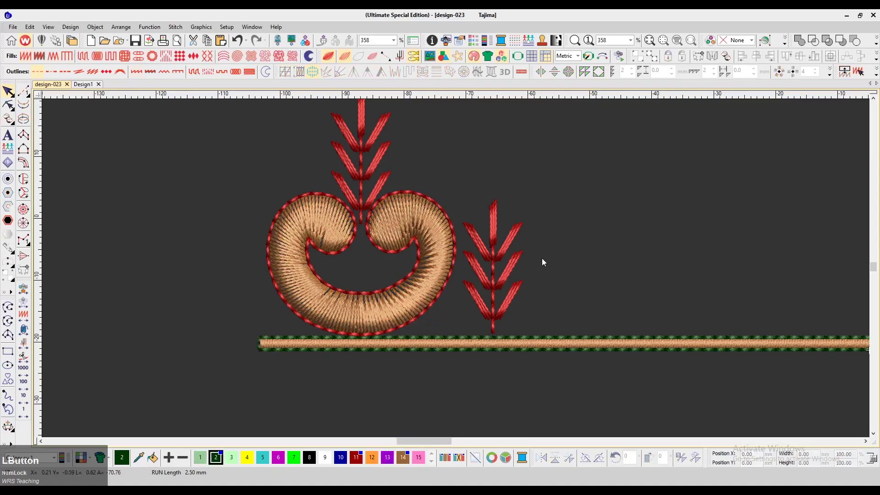
Step: Recolour the bar's triple-run outline with red, colour 11, and deselect it
click(427, 351)
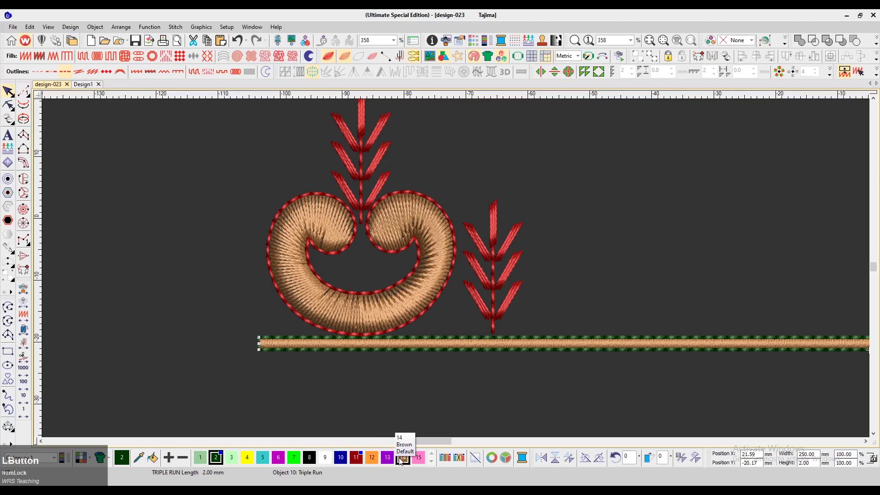
click(372, 457)
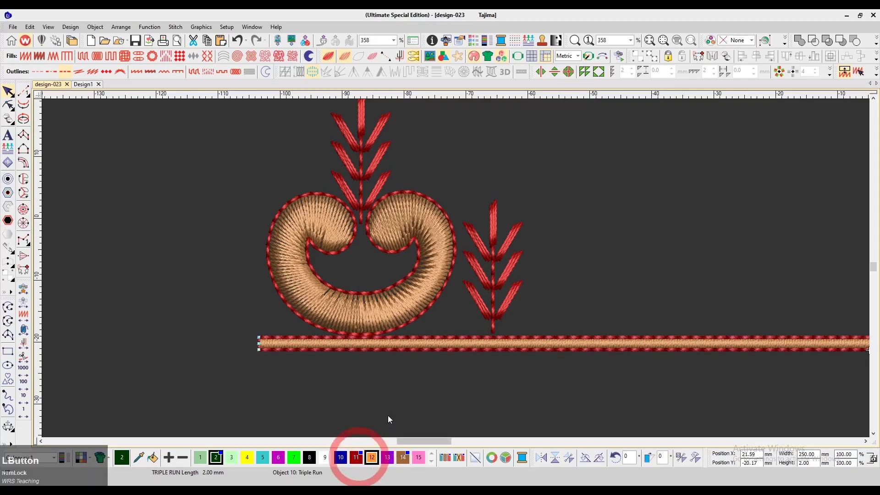
click(388, 414)
Step: Step through the first stitches from the start of the design to check which object sews first
key(Home)
key(t)
key(Down)
key(Down)
key(Down)
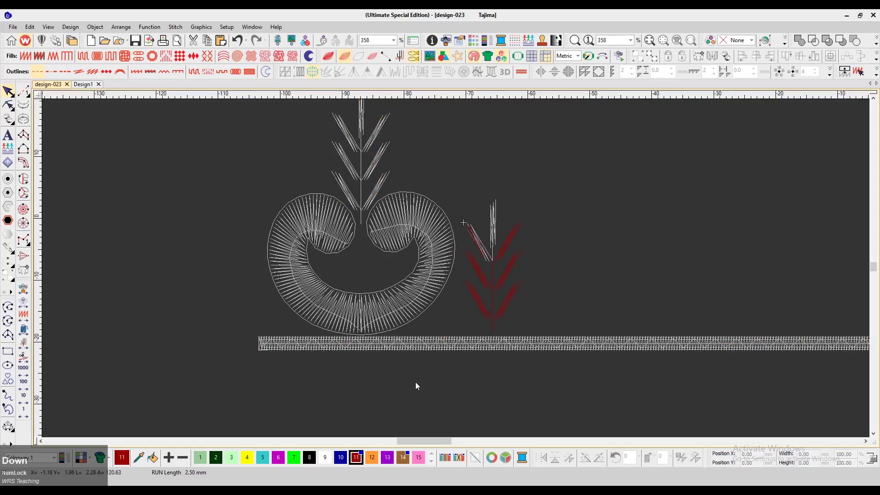
Step: Return to the start of the design, undo a trial move of the bar's satin fill, and cut the fill for pasting there
key(Home)
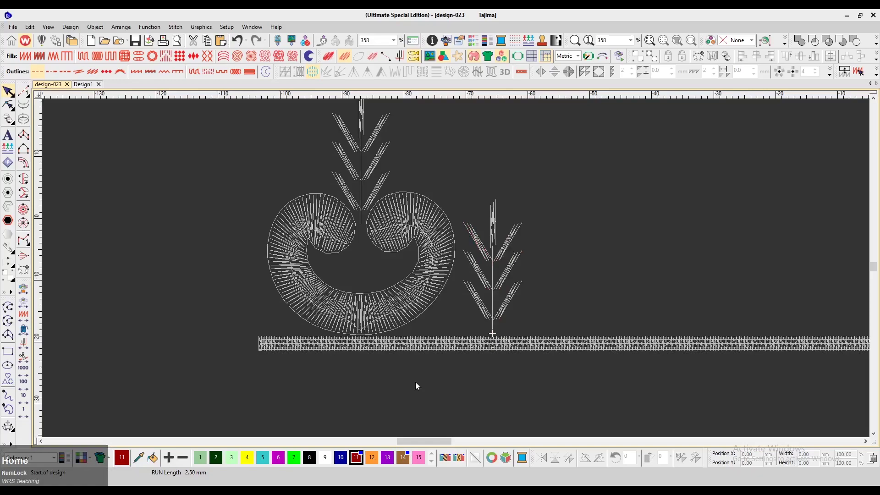
key(t)
key(t)
key(t)
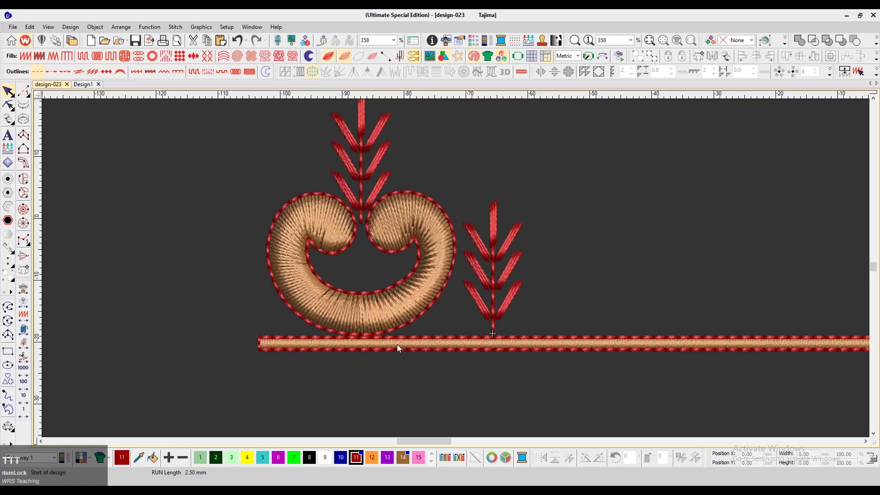
key(t)
drag(400, 344, 443, 373)
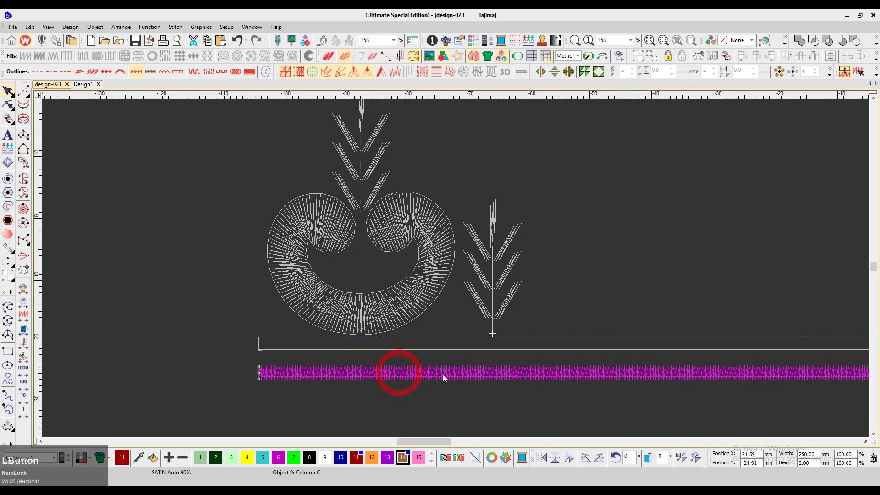
key(t)
key(ctrl+z)
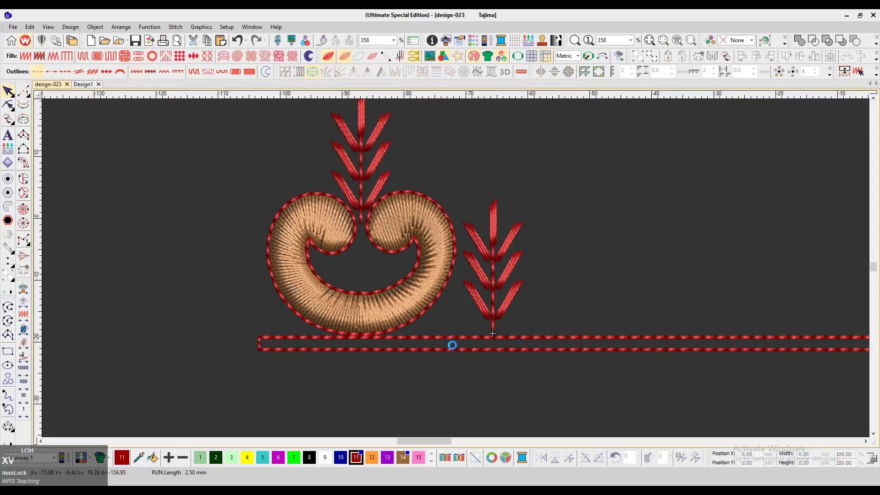
Step: Select the long satin bar and use Reshape to move its start point to the bar's left end
ctrl+scroll(453, 347, down, 1)
scroll(488, 342, right, 4)
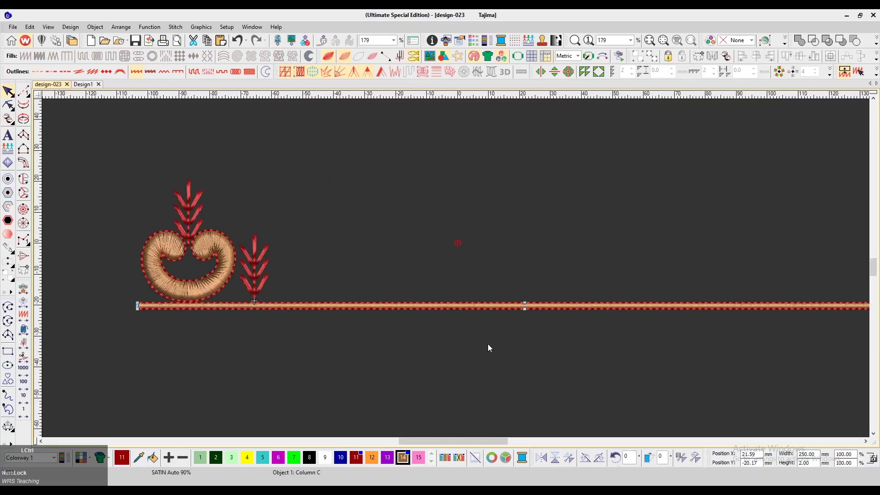
key(h)
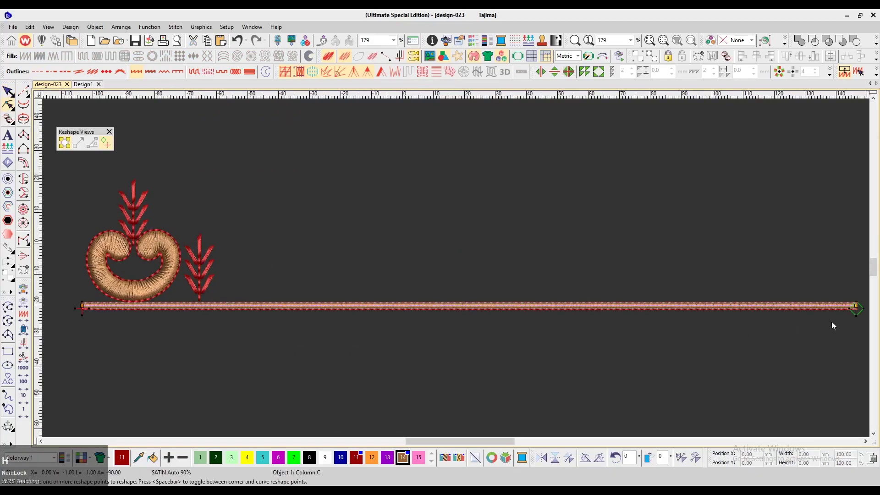
drag(856, 308, 264, 287)
scroll(405, 310, right, 4)
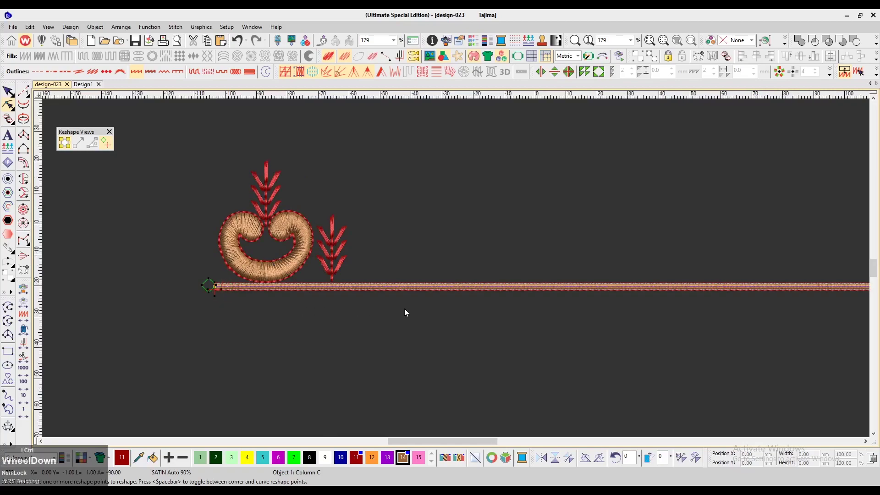
Step: Try placing the satin bar's end point at its right end
drag(160, 296, 759, 266)
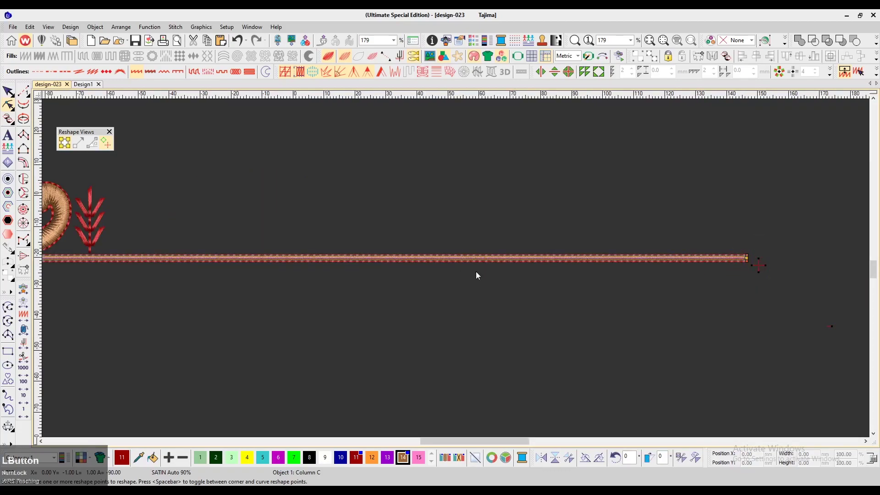
scroll(505, 274, left, 3)
scroll(637, 274, right, 2)
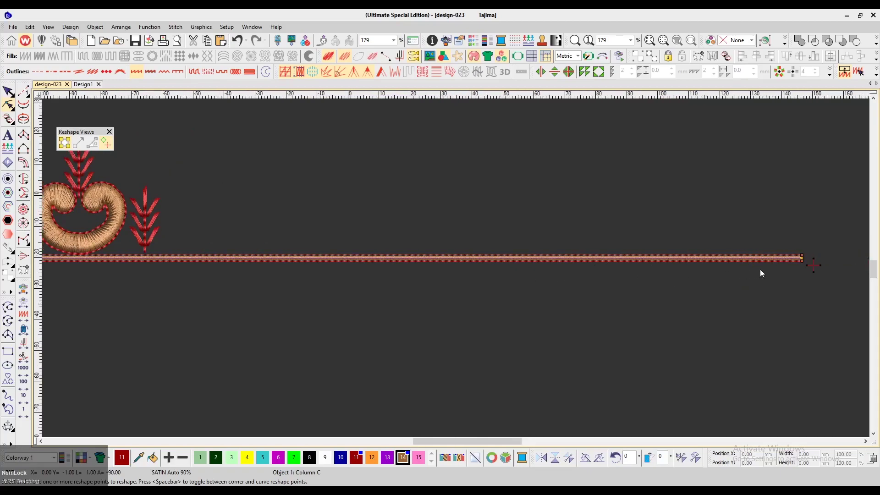
Step: Place the satin bar's end point at its left end and set the start point beside it
scroll(504, 275, left, 8)
scroll(504, 275, down, 1)
click(209, 238)
scroll(268, 280, up, 1)
scroll(254, 249, up, 2)
scroll(255, 246, left, 4)
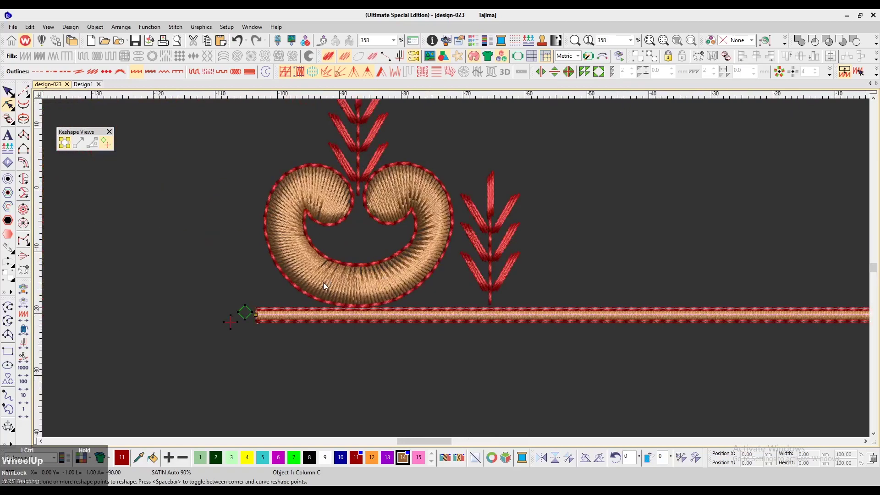
drag(244, 313, 248, 327)
key(Escape)
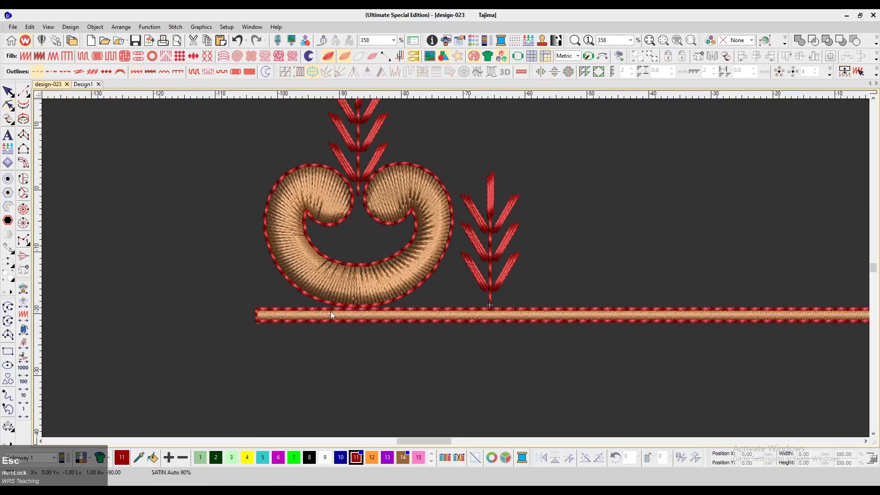
Step: Cut the bar's triple-run outline and paste it directly after the satin bar in the stitch sequence
click(295, 323)
key(t)
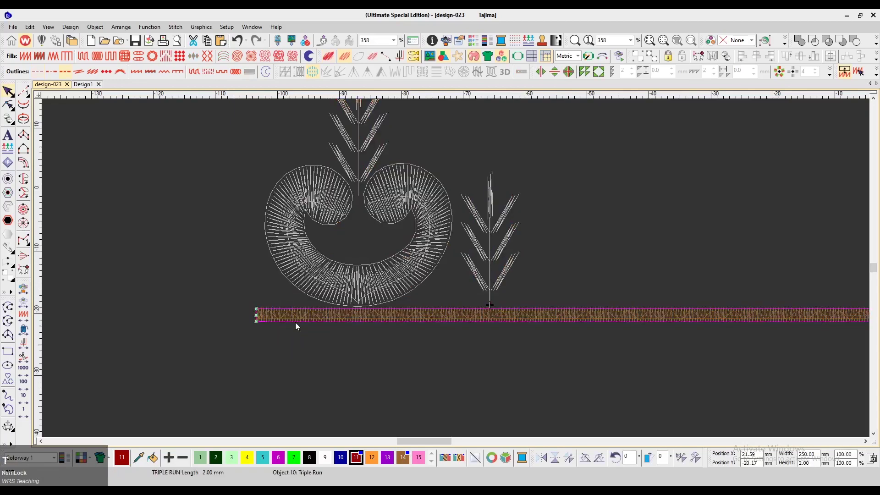
key(t)
key(x)
key(v)
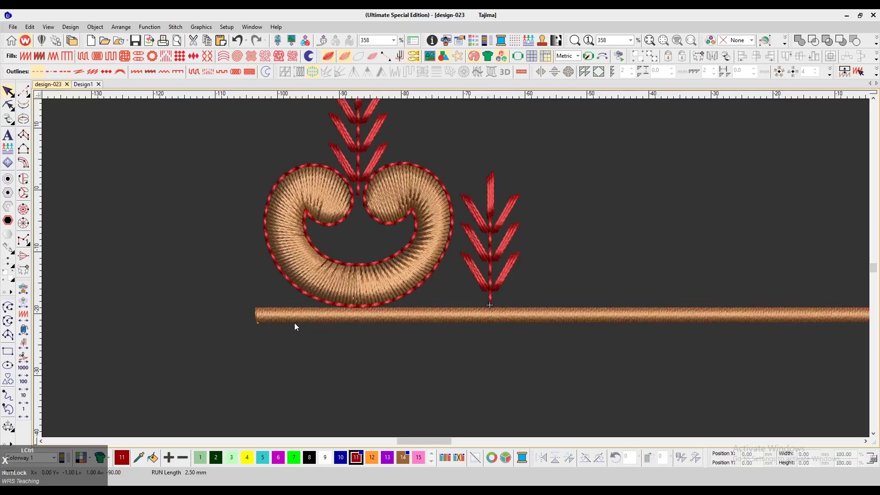
key(shift+z)
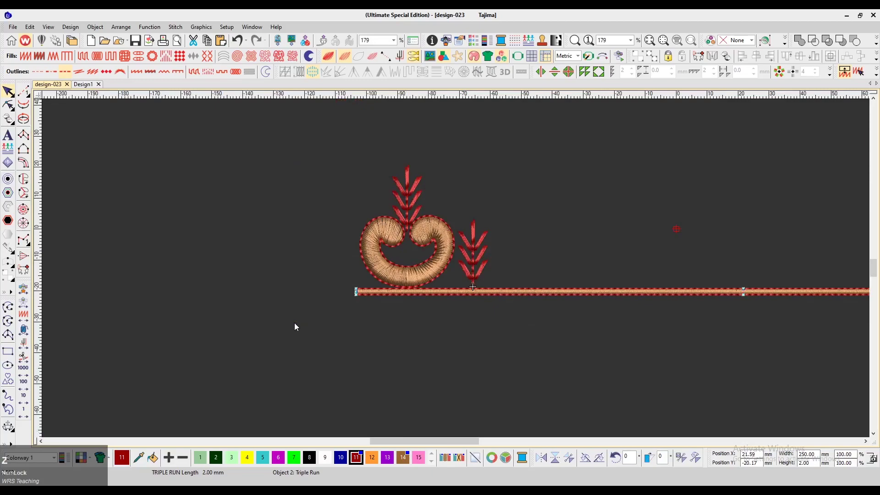
Step: Check the start and end points of the bar's triple-run outline in Reshape mode
key(h)
scroll(668, 313, right, 6)
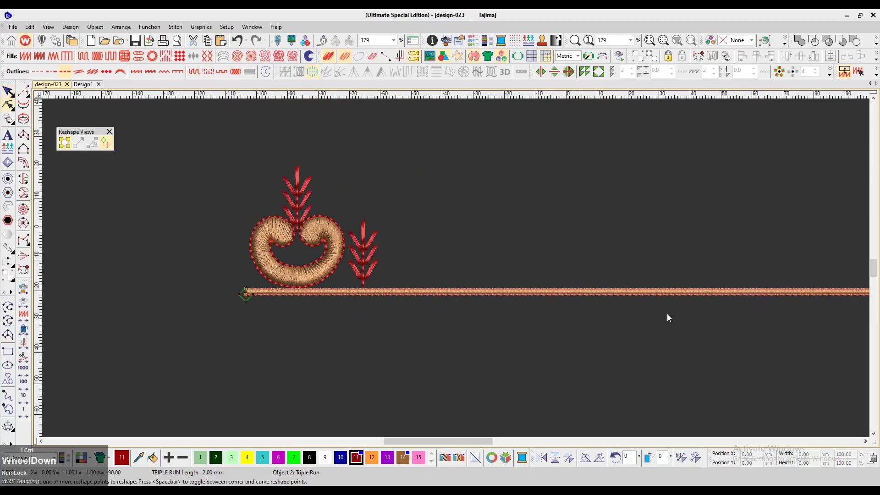
scroll(616, 319, left, 4)
key(z)
key(Escape)
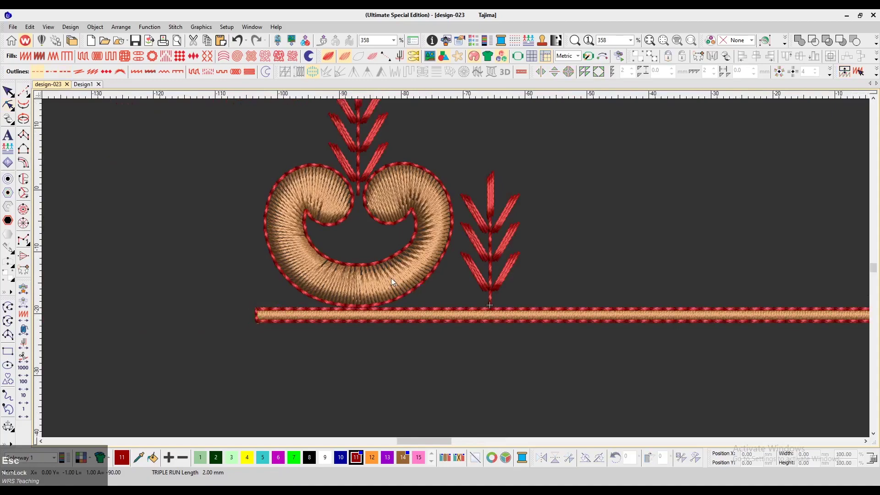
Step: Turn off TrueView and travel through the satin bar's stitches from the start of the design
key(t)
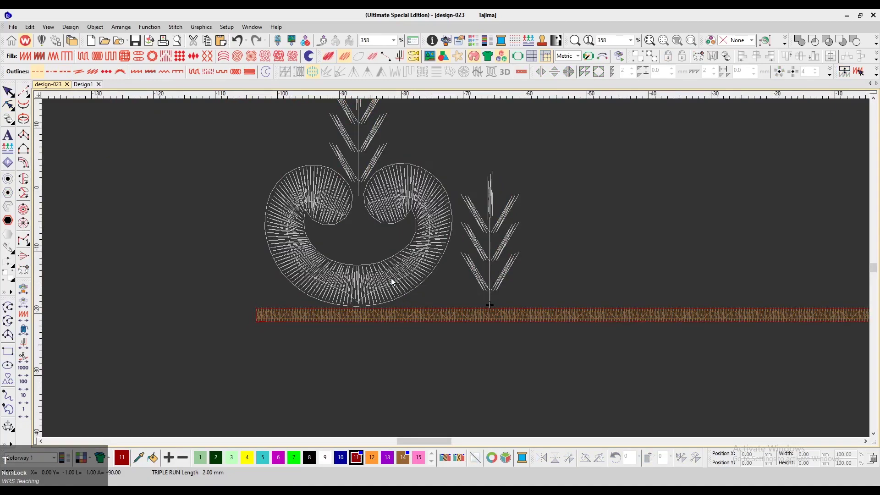
key(Home)
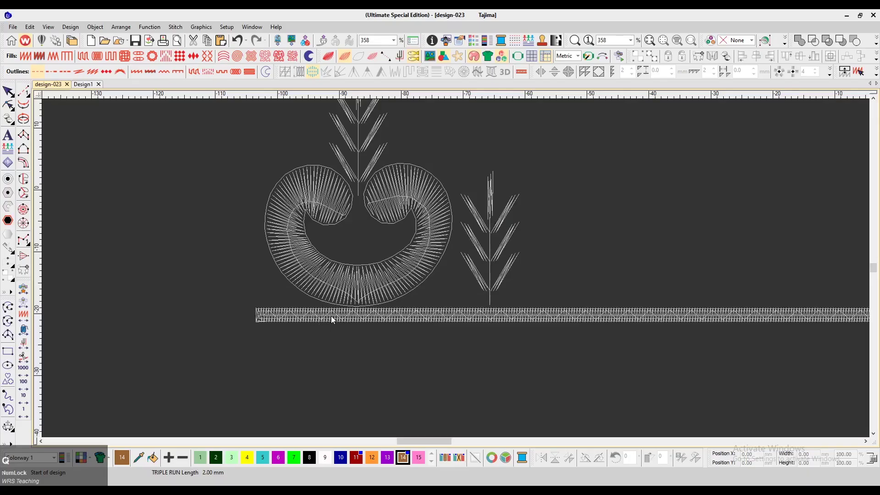
click(331, 317)
click(314, 353)
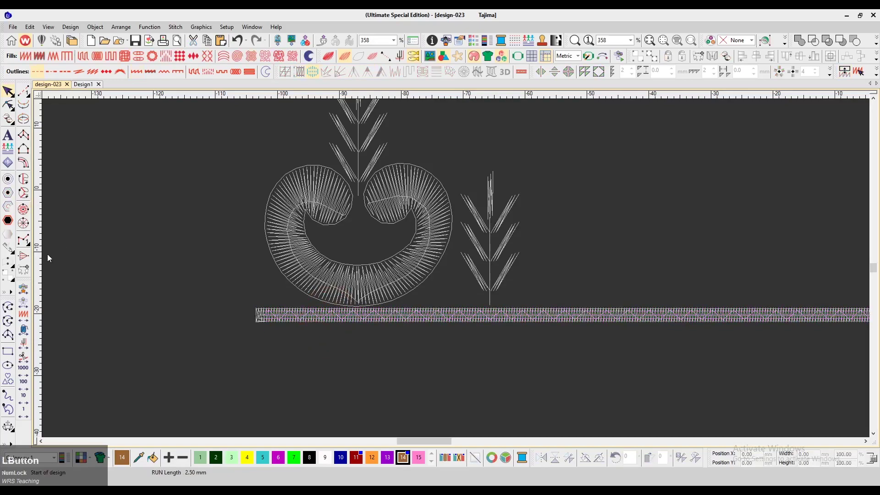
right_click(26, 360)
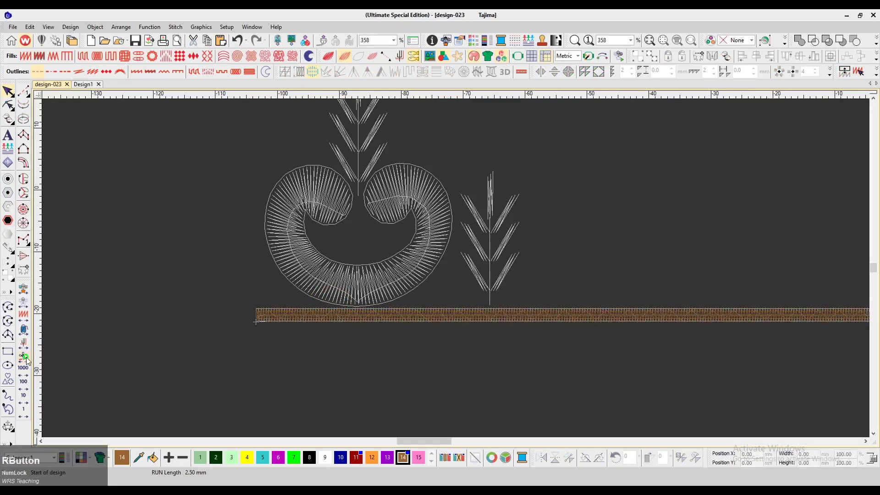
click(26, 360)
key(Down)
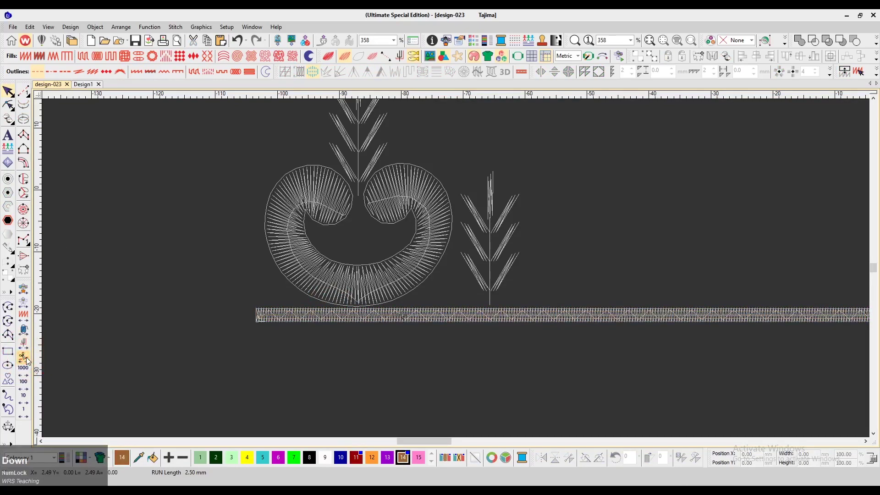
key(Down)
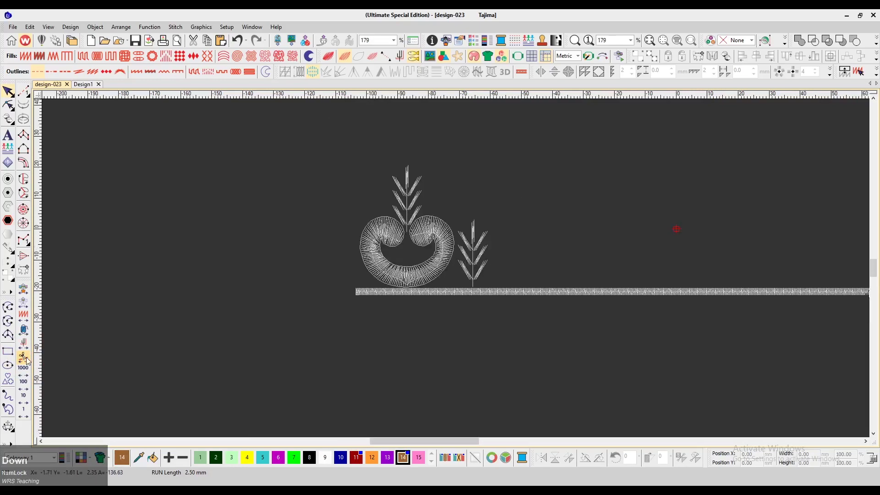
key(Down)
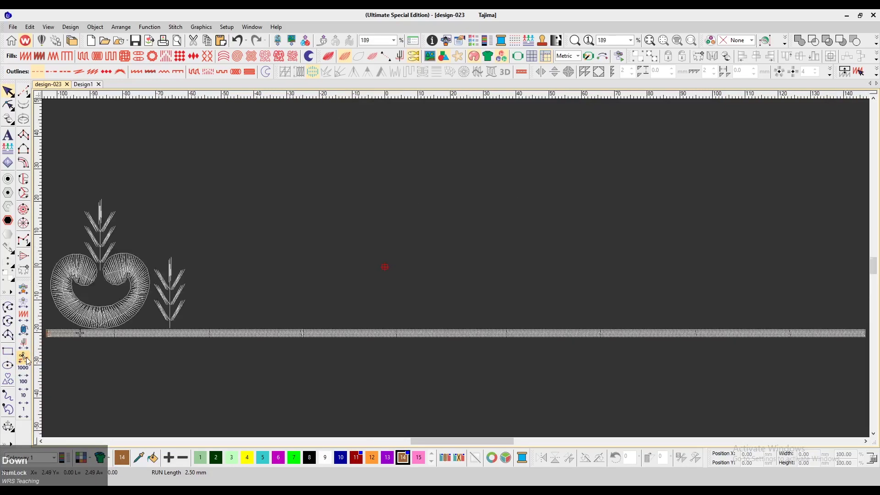
key(Down)
key(Down)
key(Down)
key(Down)
key(Down)
key(Down)
key(Down)
key(Down)
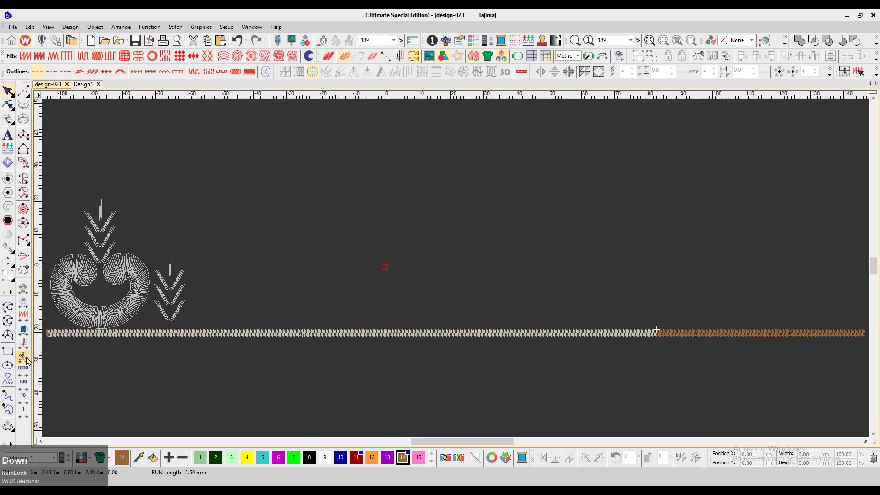
key(Down)
key(Down)
key(Down)
key(Down)
key(Down)
key(Down)
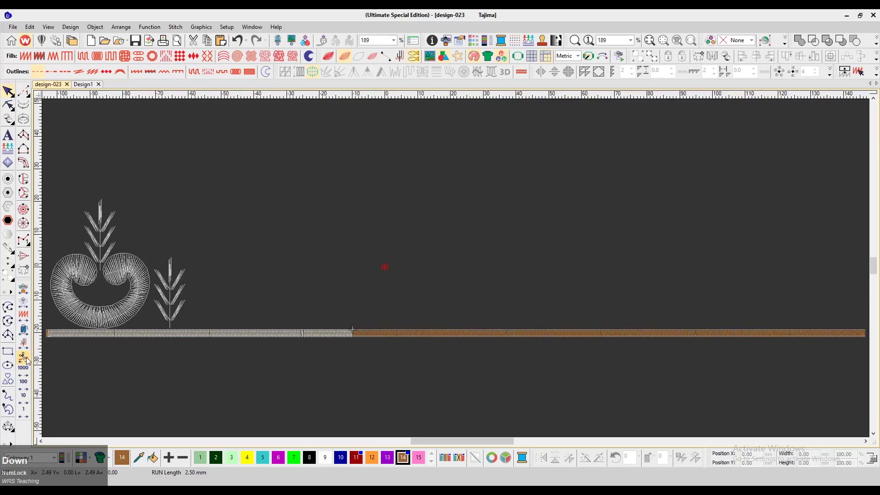
Step: Turn on TrueView and keep travelling through the stitch sequence, checking the bar, curved motif and leaf sprays
key(t)
key(Down)
key(Down)
key(Down)
key(Down)
key(Down)
key(Down)
key(Down)
key(Down)
key(Down)
key(Down)
key(Down)
key(Down)
key(Down)
key(Down)
key(Down)
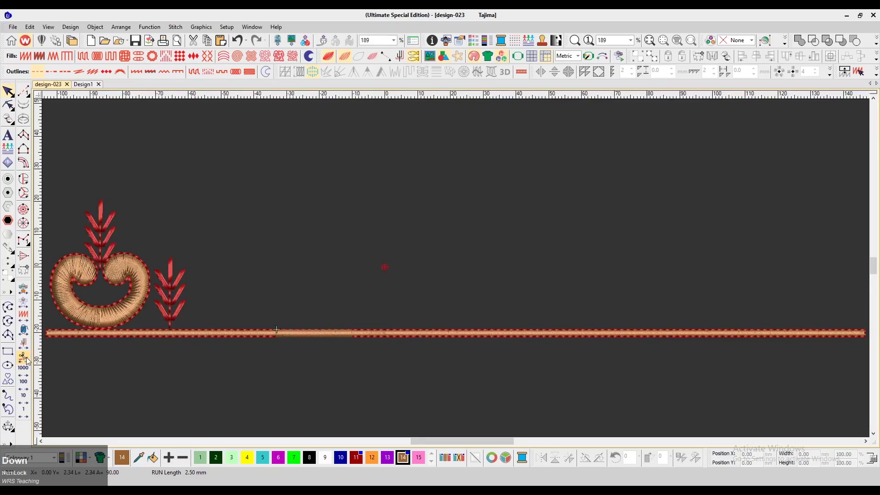
key(Down)
key(Down)
key(Down)
key(Down)
key(Down)
key(Down)
key(Down)
key(Down)
key(Down)
key(Down)
key(Down)
key(Down)
key(Down)
key(Down)
key(Down)
key(Down)
key(Down)
key(Down)
key(Down)
key(Down)
key(Down)
key(Down)
key(Down)
key(Down)
key(Down)
key(Down)
key(Down)
key(Down)
key(Down)
key(Down)
key(Down)
key(Down)
key(Down)
key(Down)
key(Down)
key(Down)
key(Down)
key(Down)
key(Down)
key(Down)
key(Down)
key(Down)
key(Down)
key(Down)
scroll(297, 268, down, 2)
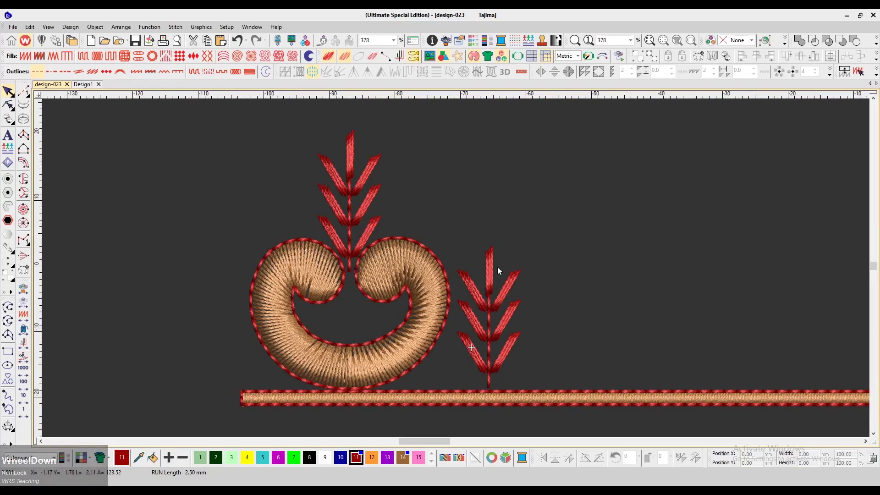
drag(387, 299, 553, 212)
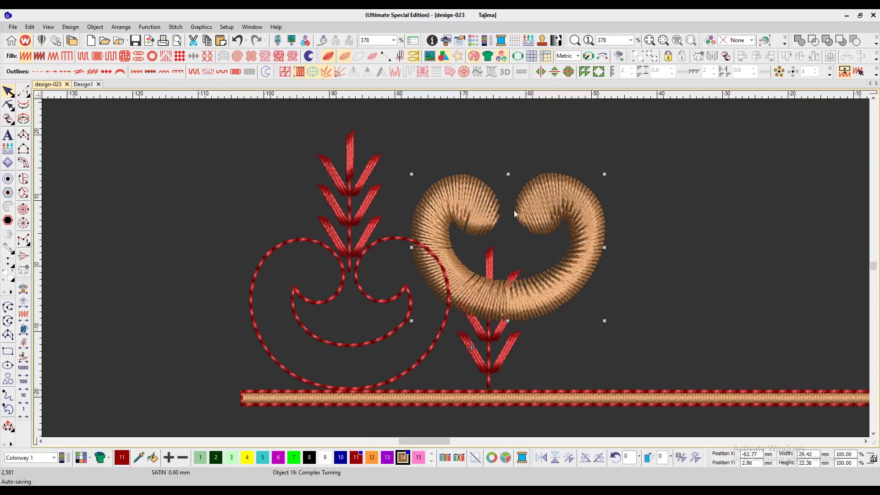
key(ctrl)
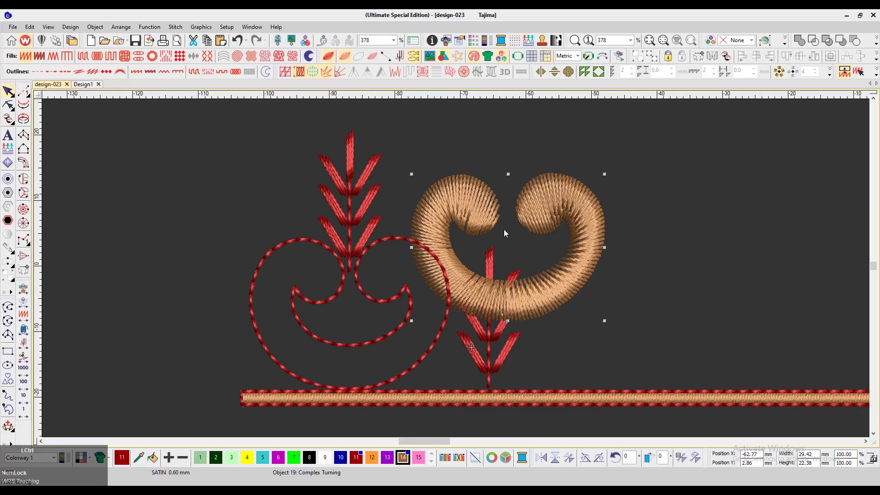
key(ctrl+z)
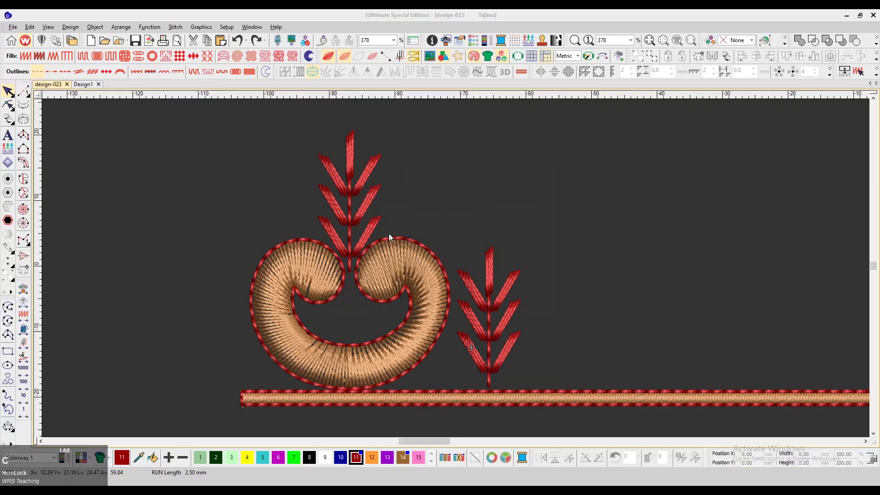
Step: Use View by Color to display only the Dark Red objects, colour 11
click(336, 204)
click(328, 200)
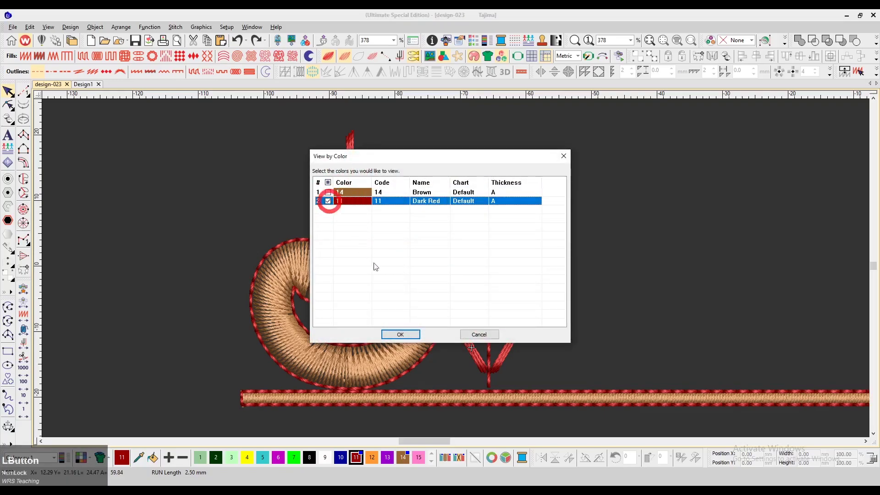
click(400, 335)
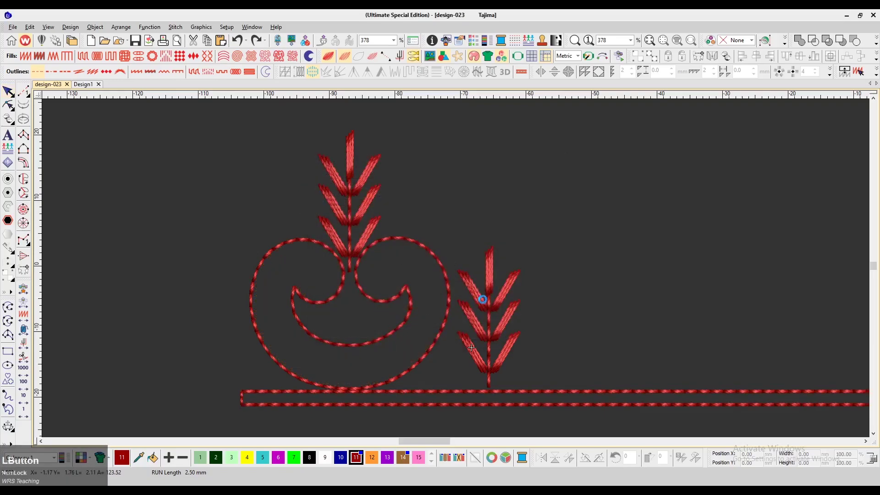
Step: Move the lower leaf spray up and to the right, clear of the bar outline
drag(481, 300, 513, 282)
mouse_move(343, 193)
mouse_down()
mouse_move(364, 161)
mouse_move(341, 190)
mouse_up()
click(394, 238)
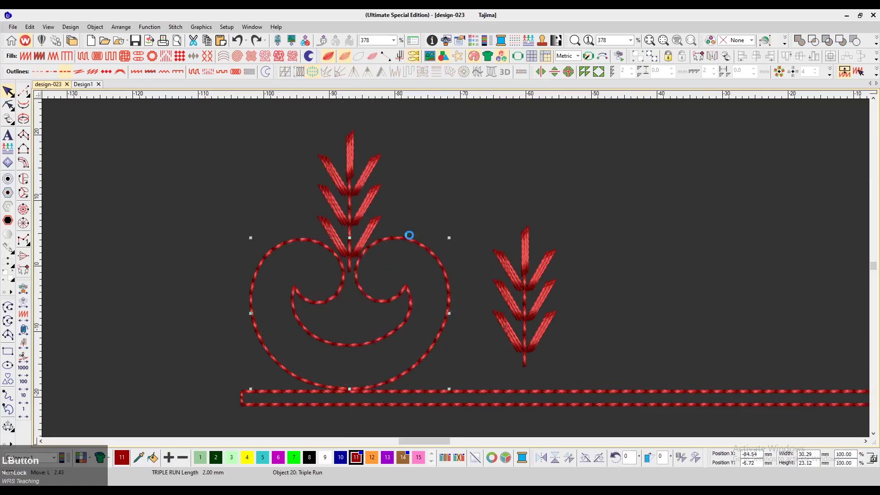
click(364, 186)
click(323, 227)
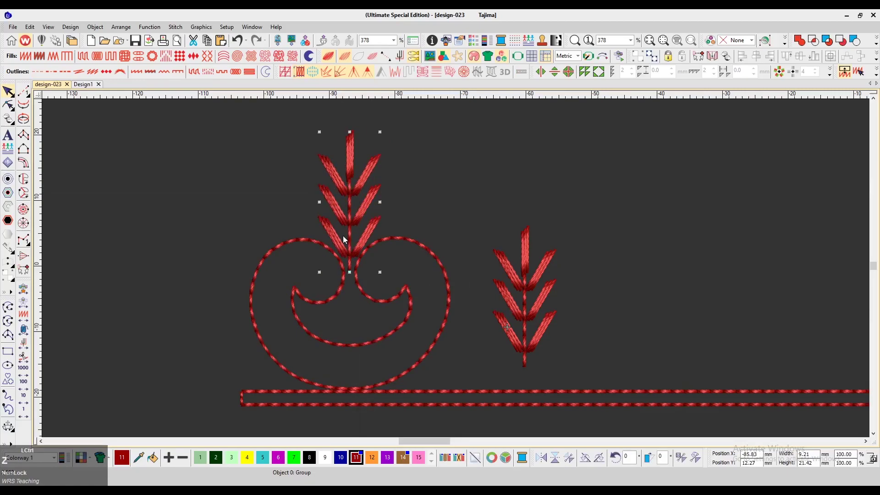
Step: Cut the curved motif's triple-run outline and paste it earlier in the stitch sequence, viewing it without TrueView
click(397, 243)
click(363, 214)
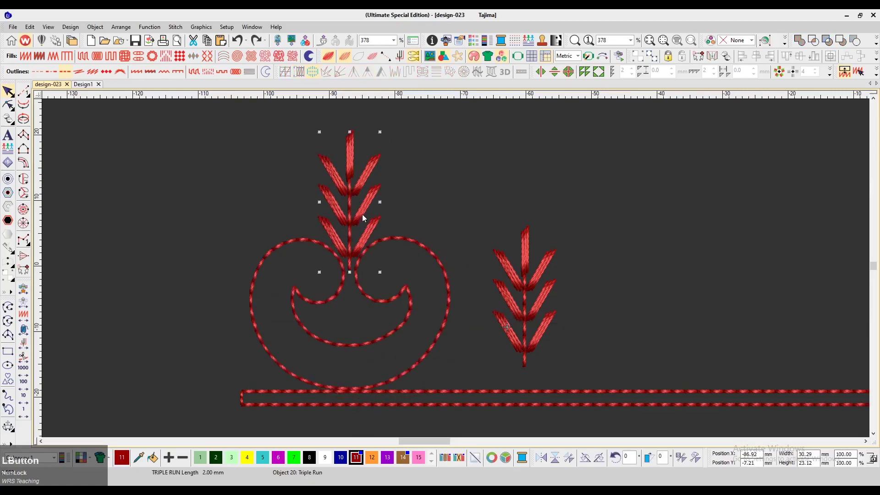
key(a)
click(463, 225)
key(Escape)
click(405, 240)
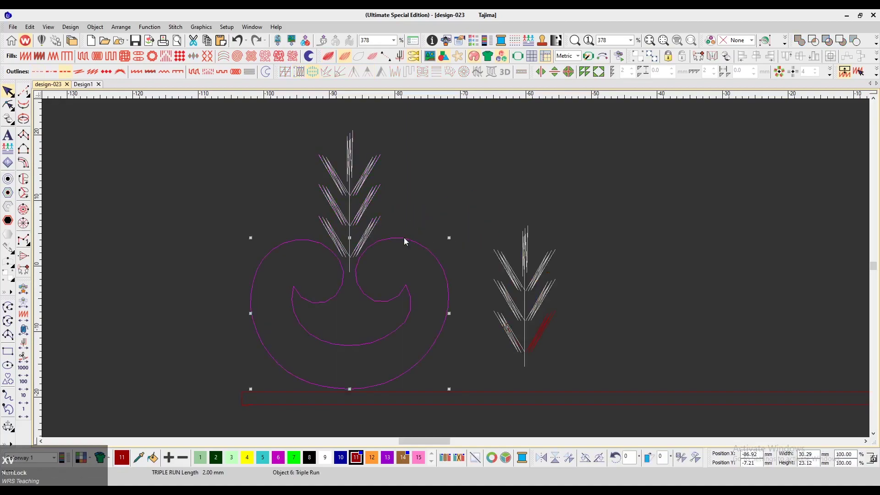
Step: Check the start and end points of the curved motif's triple-run outline in reshape view
key(h)
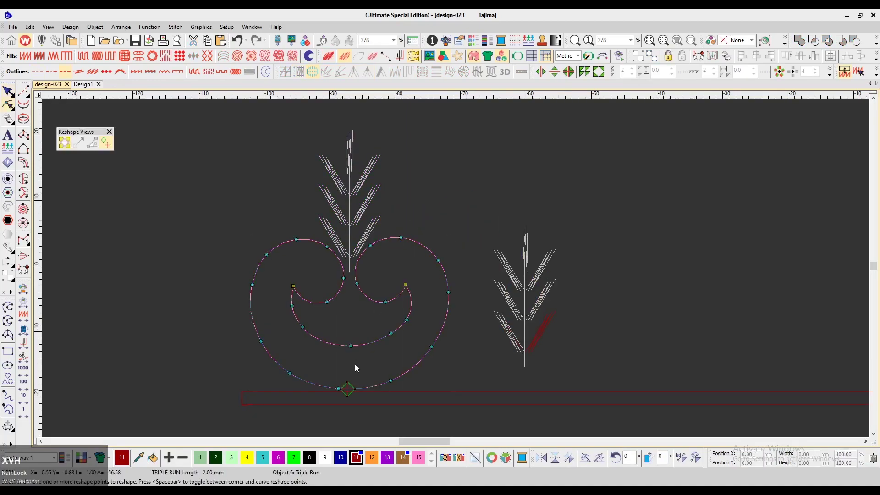
key(Escape)
click(353, 389)
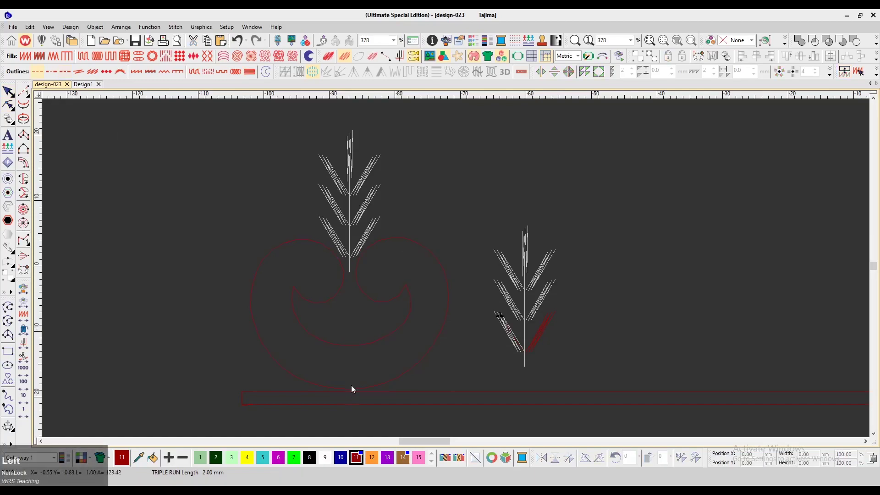
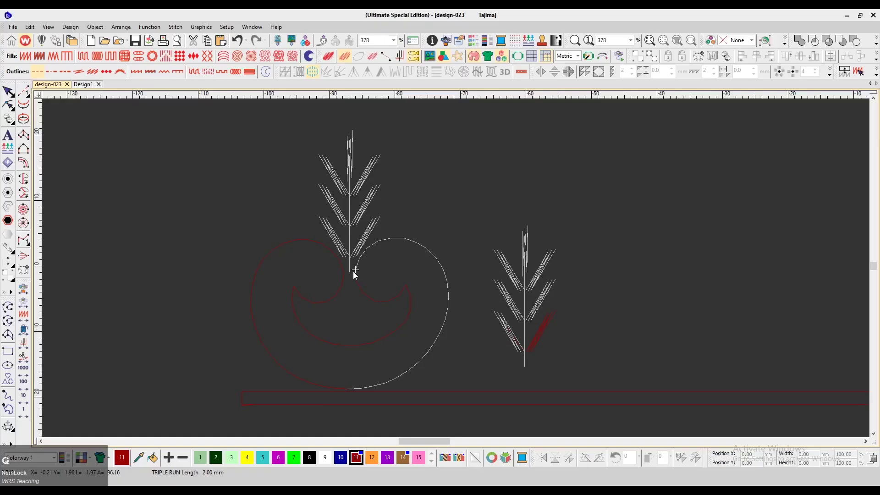
Step: Cut the upper leaf spray and paste it into the motif outline's stitch sequence beside the spray's base, and travel through the result
click(356, 252)
click(357, 253)
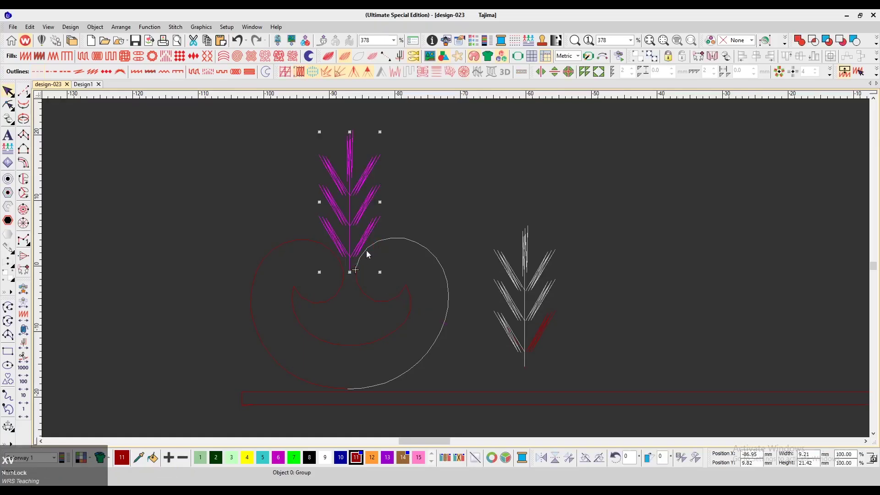
click(416, 216)
key(Down)
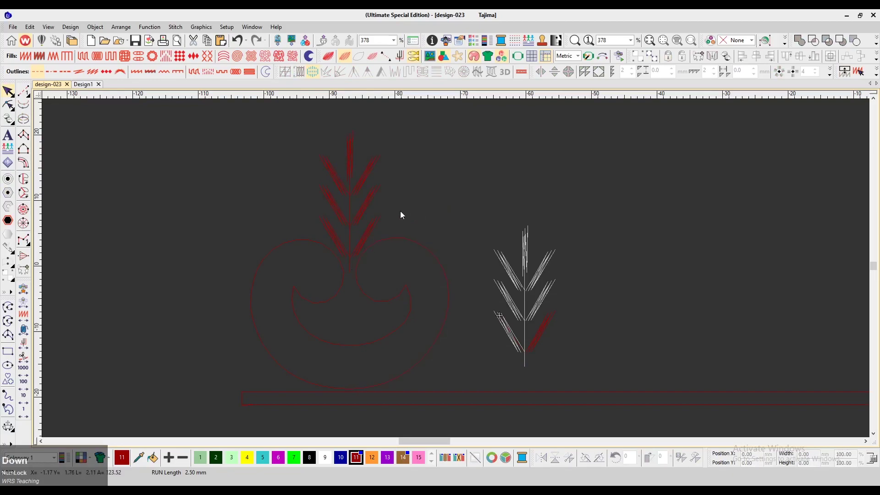
click(26, 358)
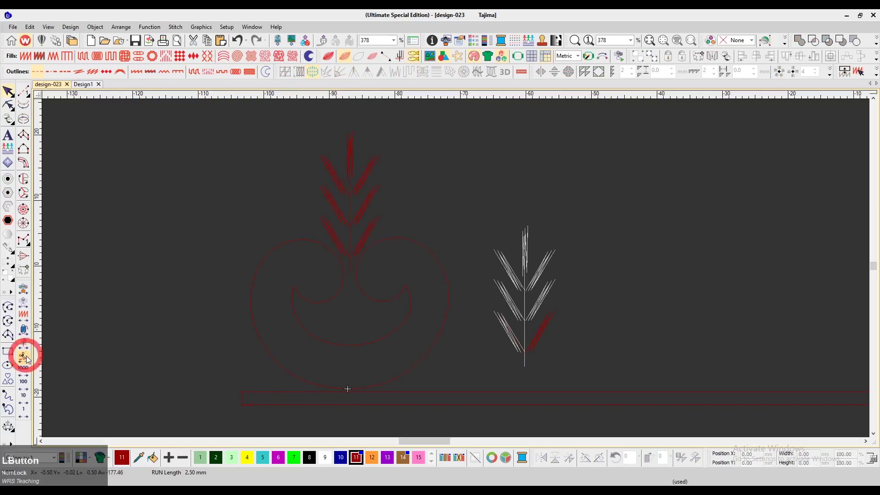
right_click(28, 357)
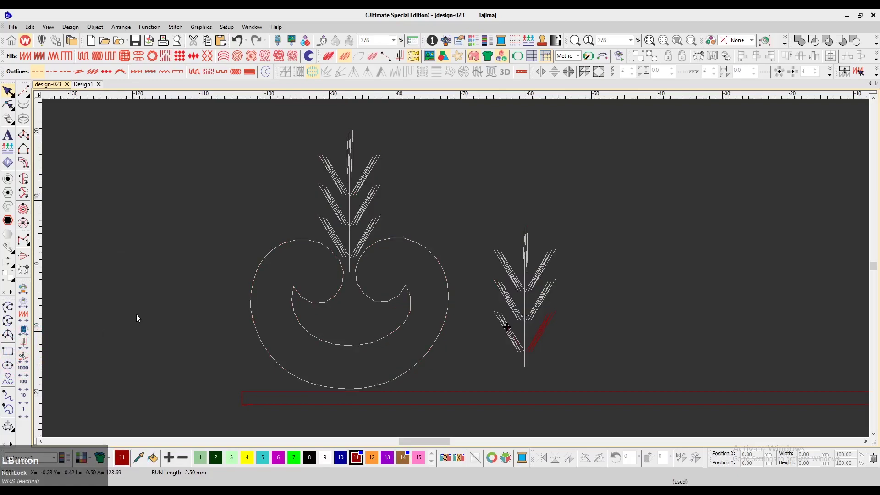
Step: Turn on TrueView with all colours shown and move the lower leaf spray down onto the bar beside the curved motif
key(t)
click(472, 128)
drag(219, 359, 221, 394)
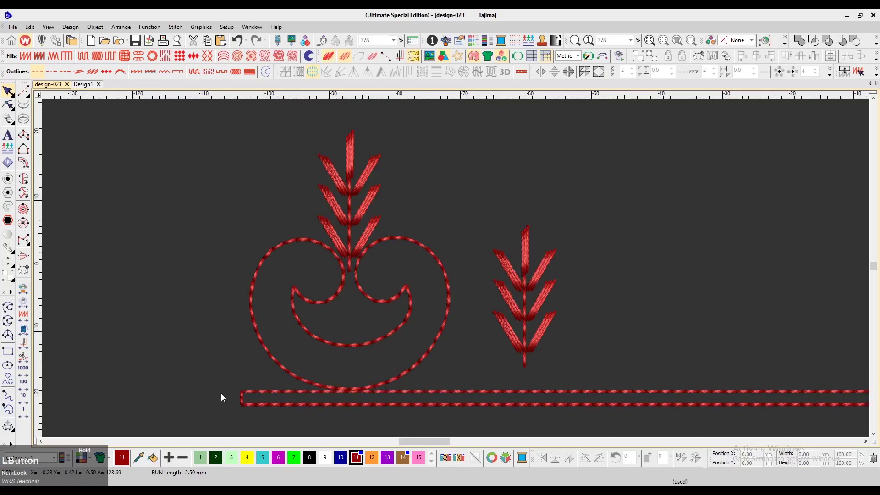
click(667, 308)
drag(526, 358, 489, 380)
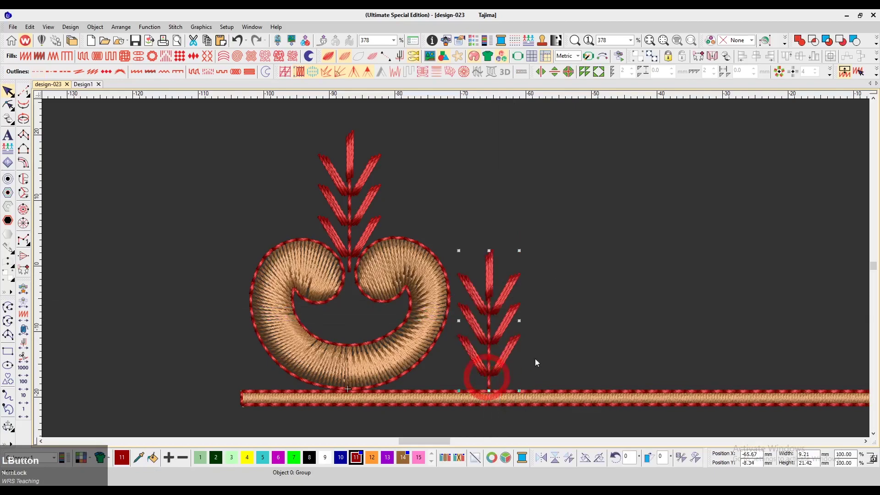
click(563, 334)
Step: Place a copy of the curved motif and both leaf sprays about 43 mm to the right along the bar
scroll(563, 335, down, 2)
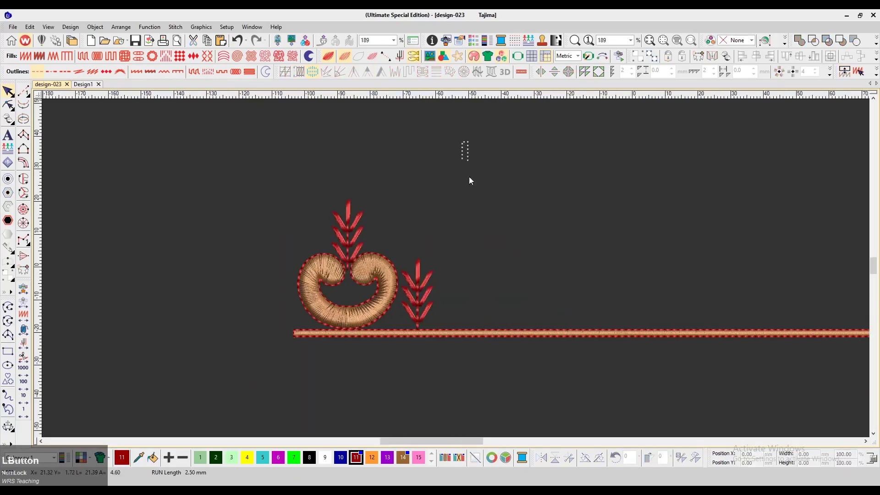
drag(293, 328, 293, 328)
scroll(439, 332, right, 3)
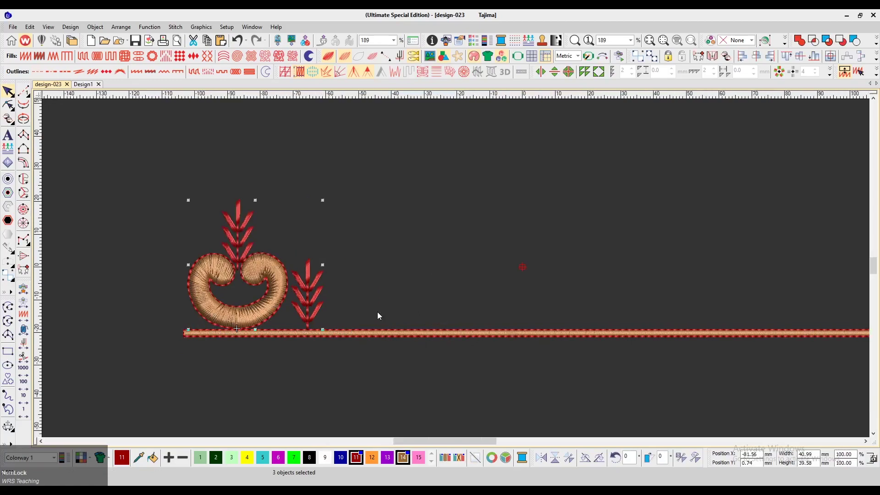
drag(283, 290, 425, 285)
scroll(504, 270, down, 2)
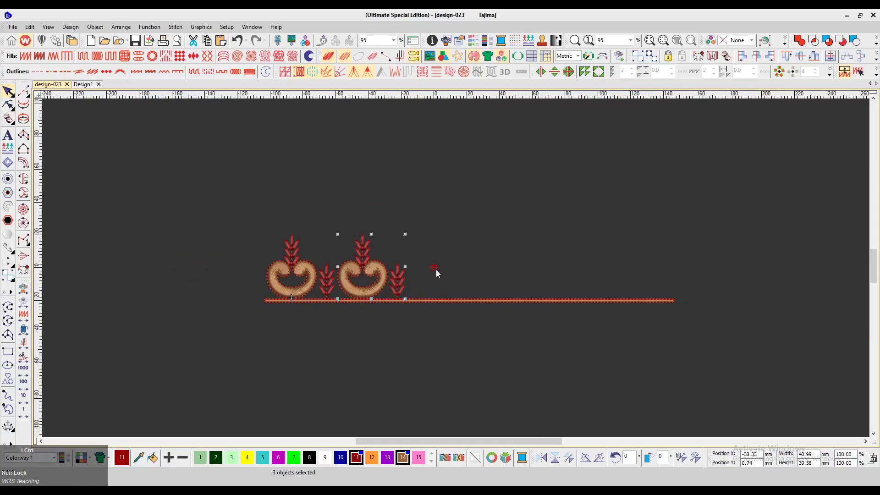
Step: Duplicate the copied motif and leaf sprays four more times along the bar at the same spacing
key(ctrl+d)
key(ctrl+d)
key(ctrl+d)
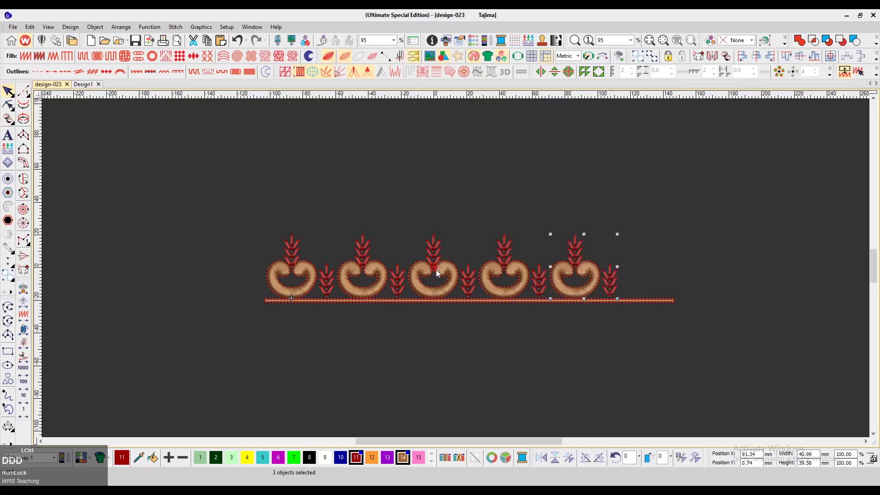
key(ctrl+d)
click(736, 225)
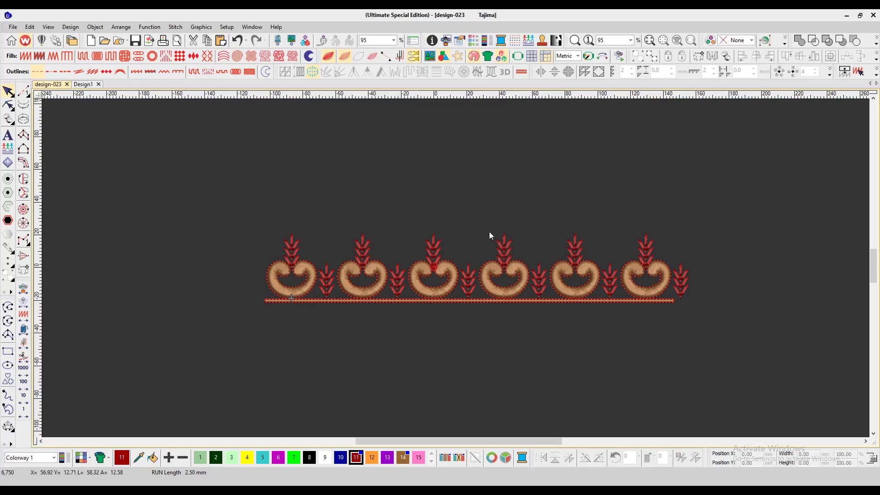
Step: Show design repeats with 3 horizontal repeats at a distance of 250 mm
key(w)
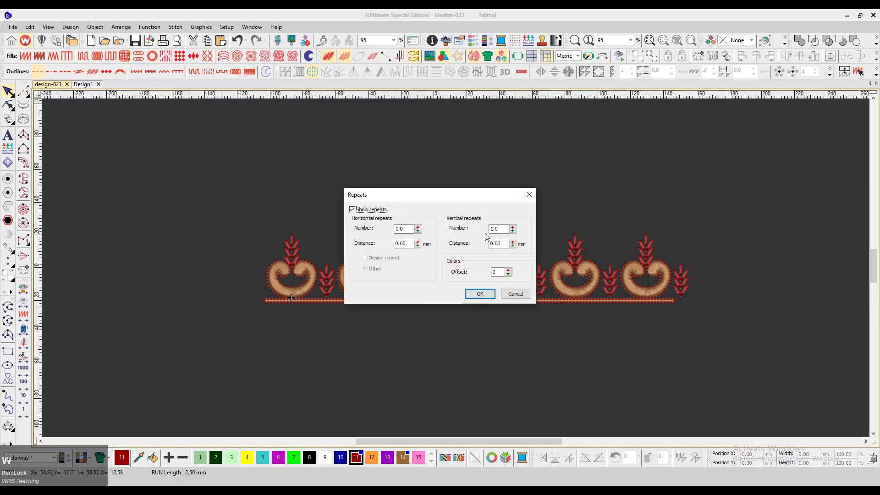
double_click(405, 230)
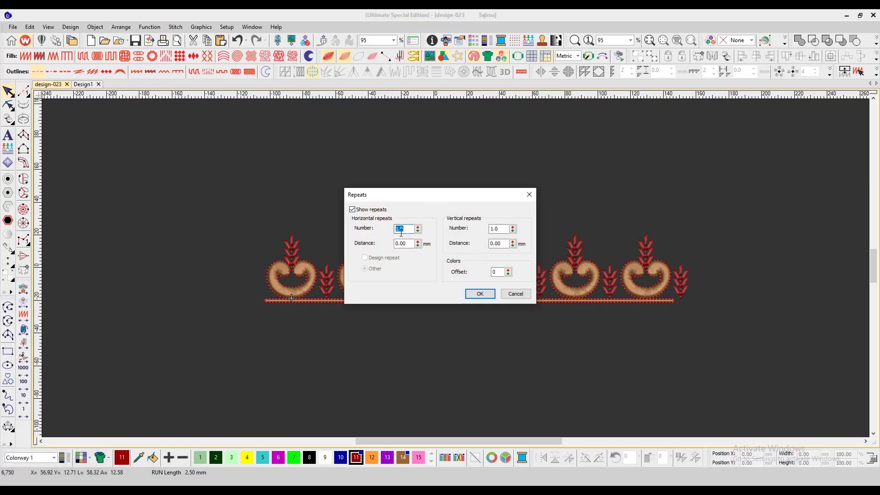
text(3)
key(Tab)
text(25)
click(480, 293)
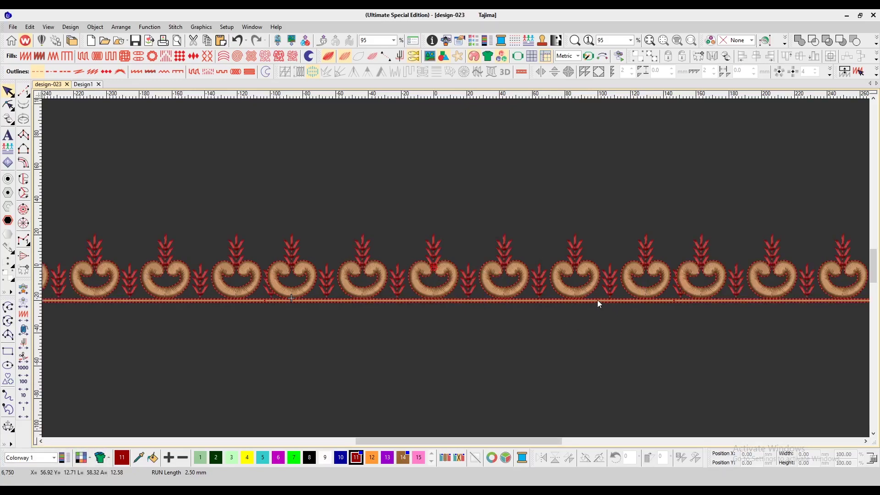
Step: Set the colour offset of the design repeats to 1 so they stand out from the original
key(F2)
key(w)
double_click(496, 272)
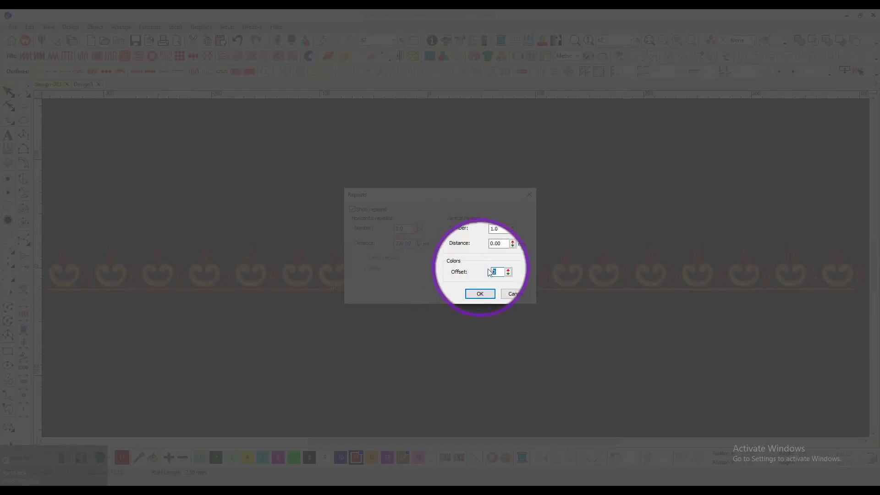
text(1)
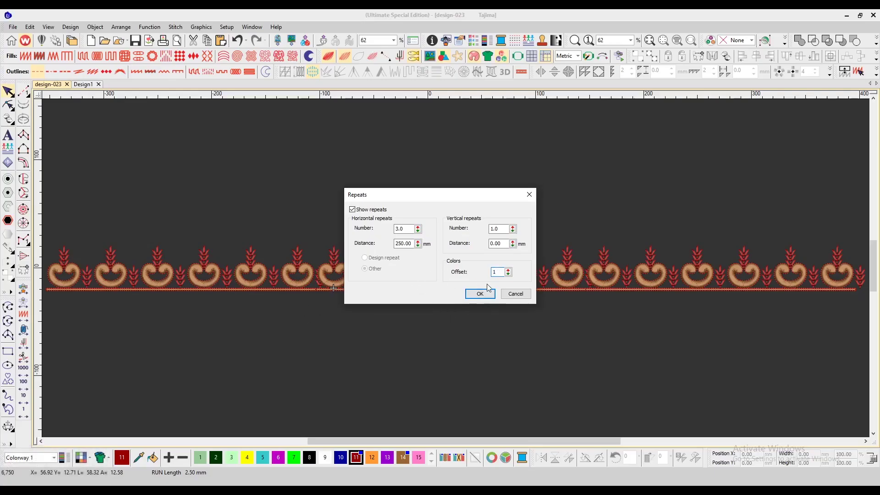
click(480, 293)
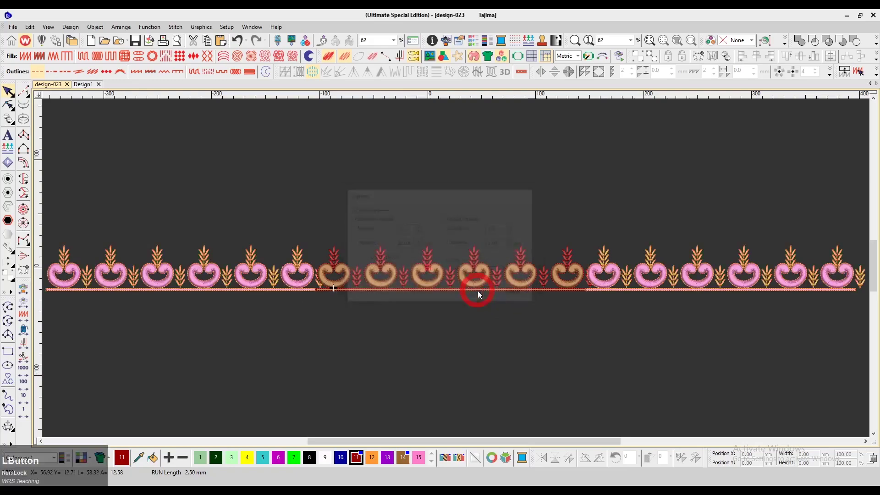
Step: Group each of the six curved motifs with the leaf spray above it
drag(287, 252, 258, 301)
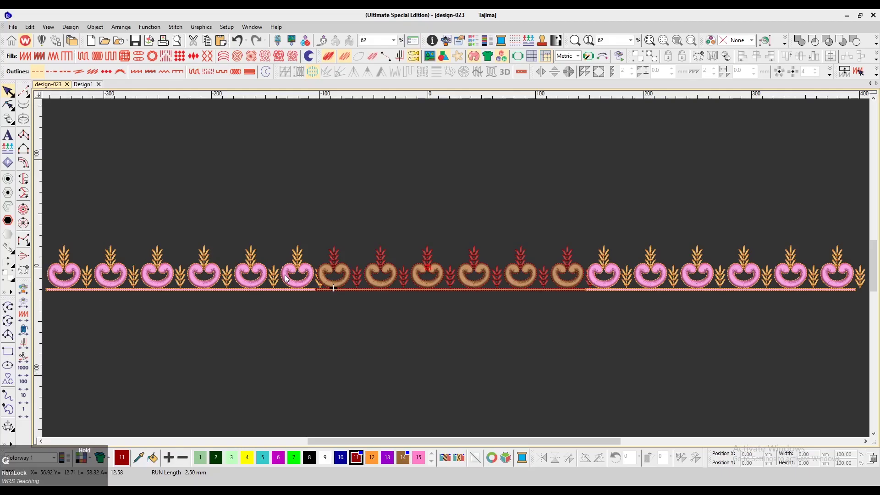
key(z)
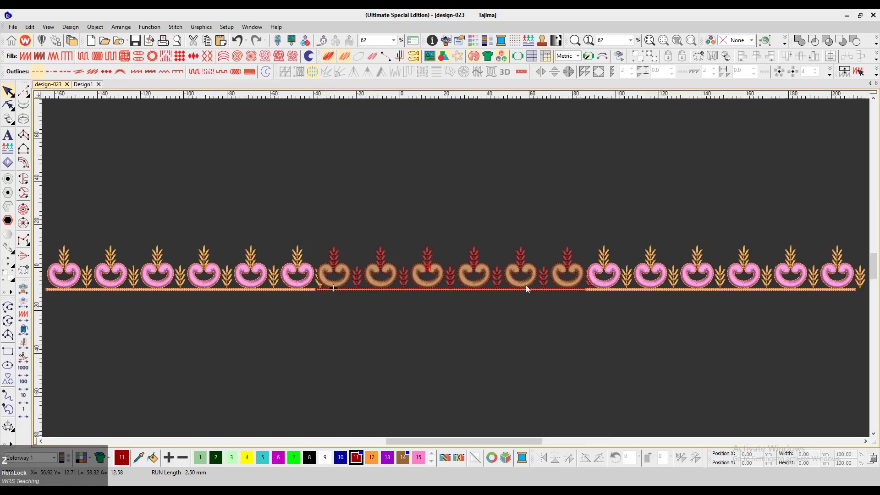
click(762, 199)
drag(306, 298, 240, 271)
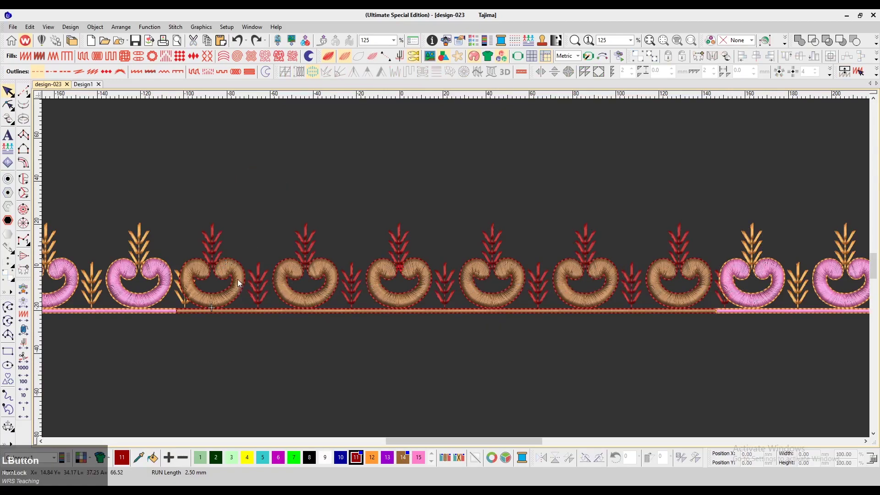
click(240, 281)
drag(253, 207, 164, 309)
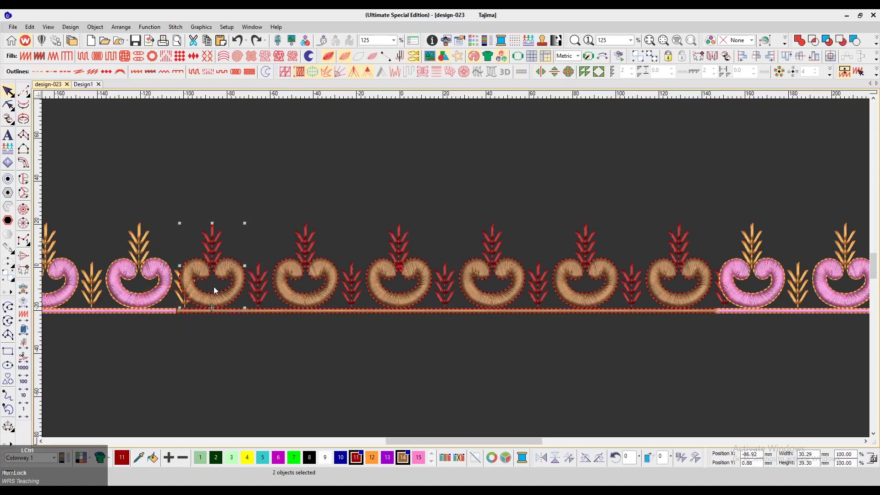
drag(351, 201, 263, 318)
drag(443, 196, 360, 326)
drag(529, 218, 453, 326)
drag(622, 202, 544, 334)
drag(716, 201, 635, 337)
click(527, 343)
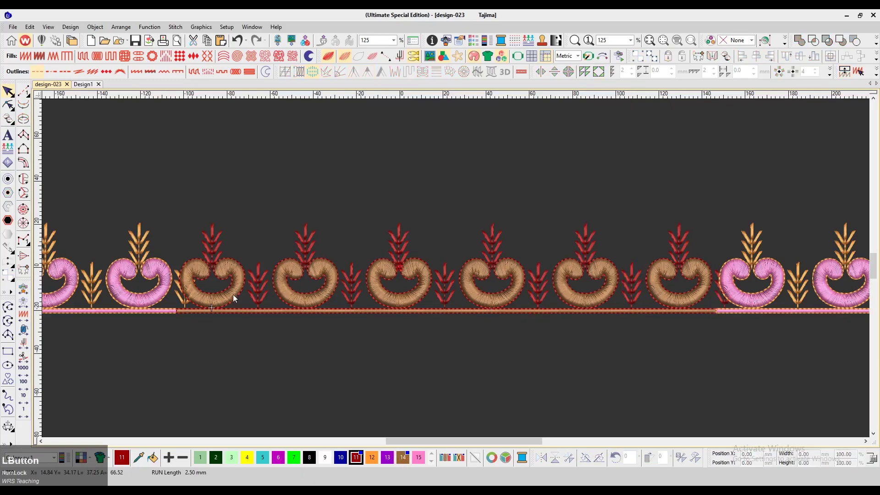
Step: Nudge the first motif group about 9.5 mm right and its neighbouring lower leaf spray about 4.5 mm right
click(233, 273)
key(Right)
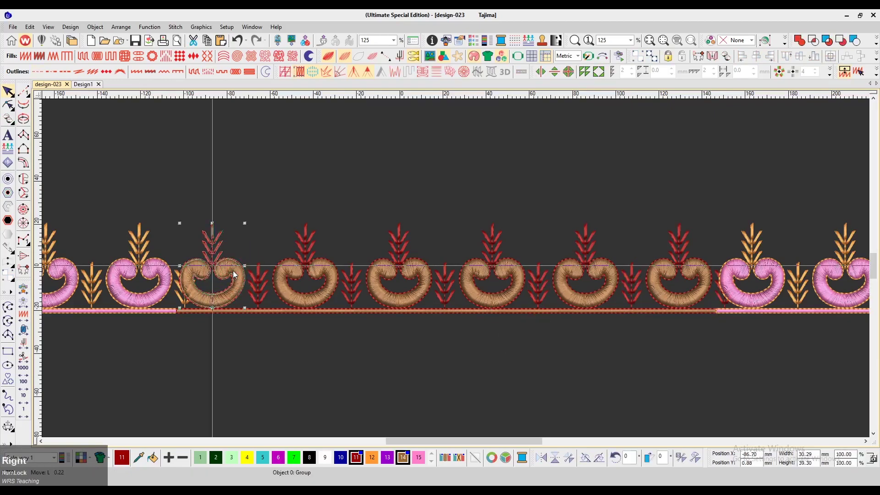
key(Right)
key(Right)
key(Right)
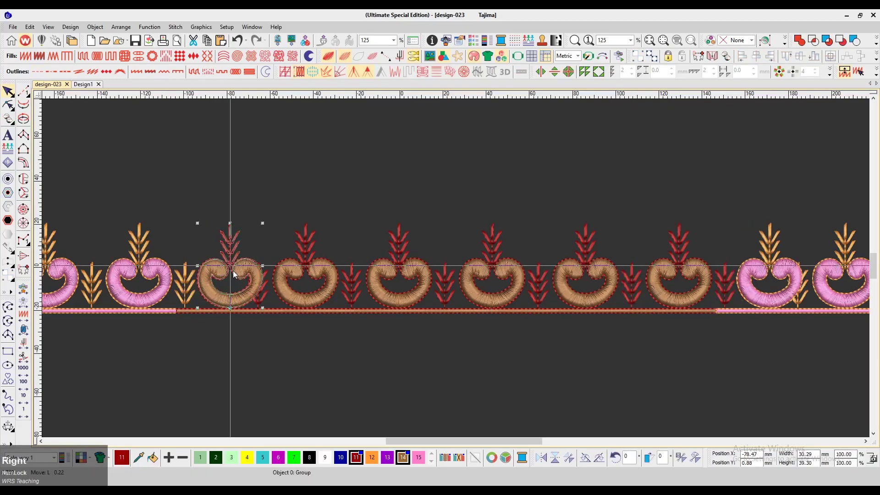
key(Right)
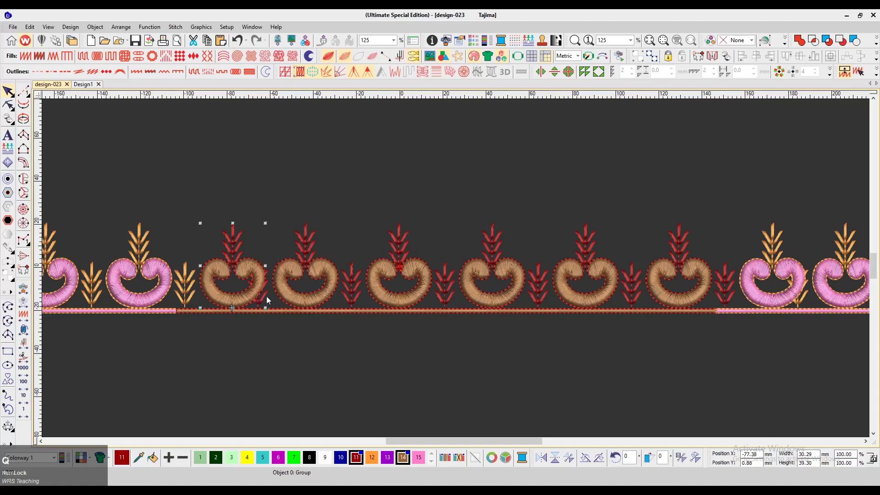
click(268, 294)
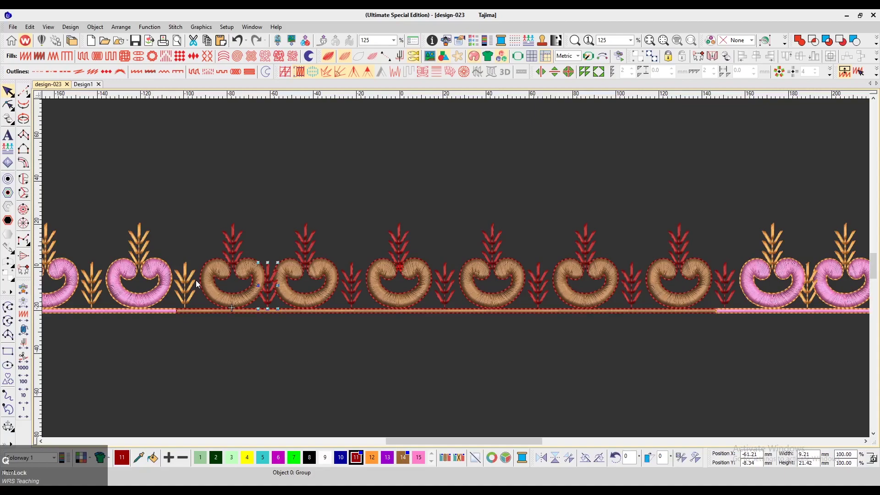
Step: Select the six motif groups and the six lower leaf sprays and space them evenly across
scroll(475, 279, right, 3)
click(614, 281)
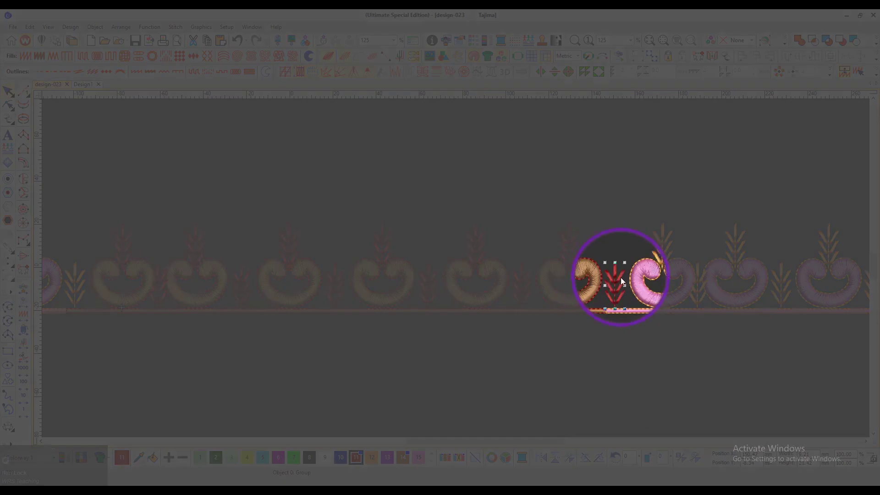
scroll(476, 280, left, 3)
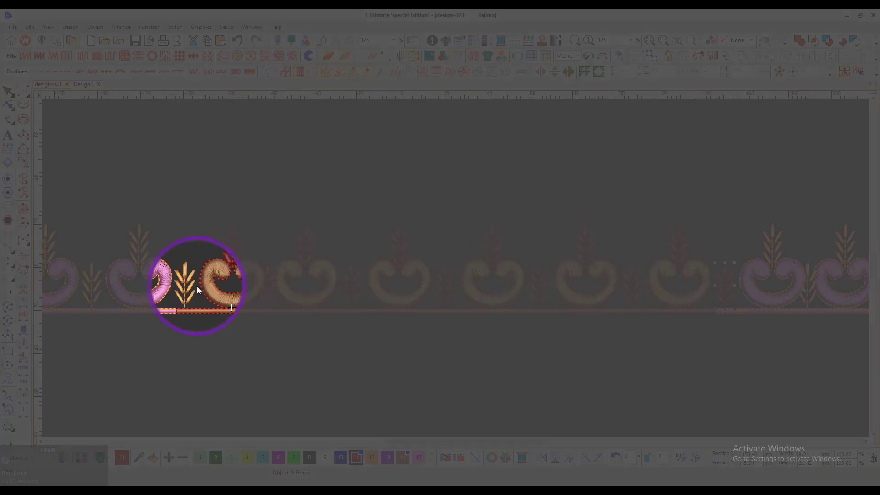
scroll(351, 285, right, 2)
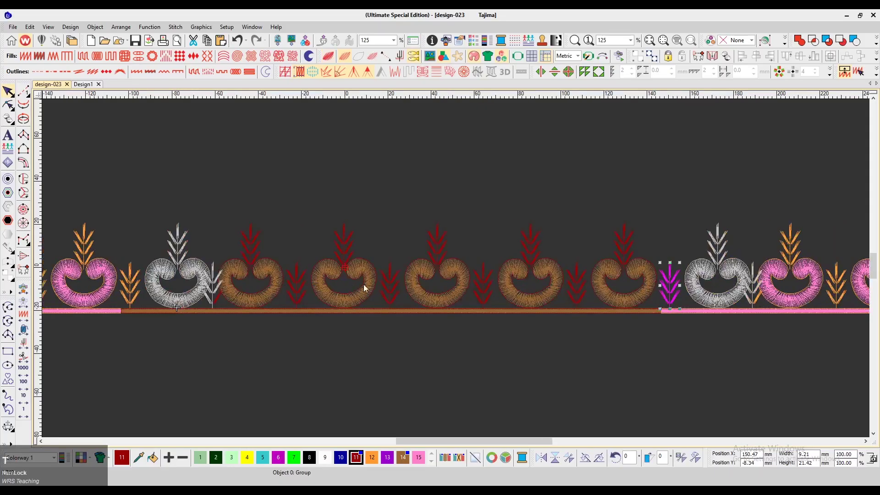
ctrl+click(624, 282)
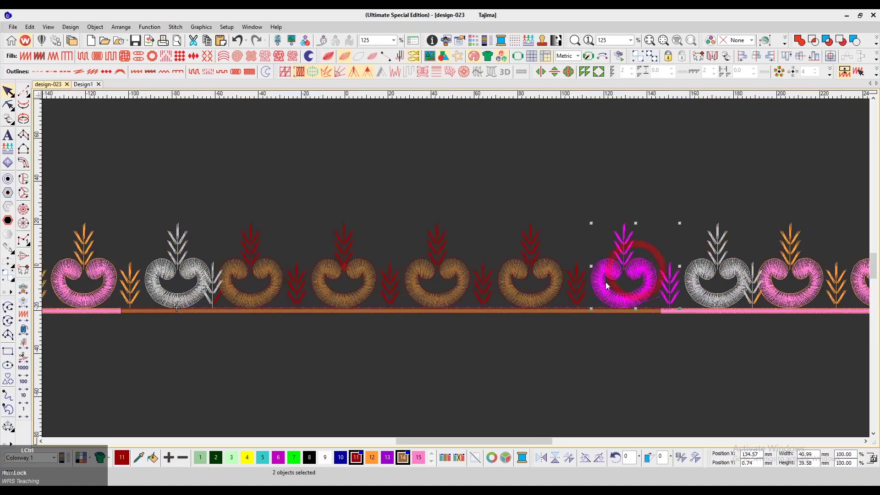
ctrl+click(578, 282)
ctrl+click(554, 286)
ctrl+click(486, 278)
ctrl+click(450, 278)
ctrl+click(401, 282)
ctrl+click(348, 284)
ctrl+click(297, 282)
ctrl+click(229, 291)
ctrl+click(214, 286)
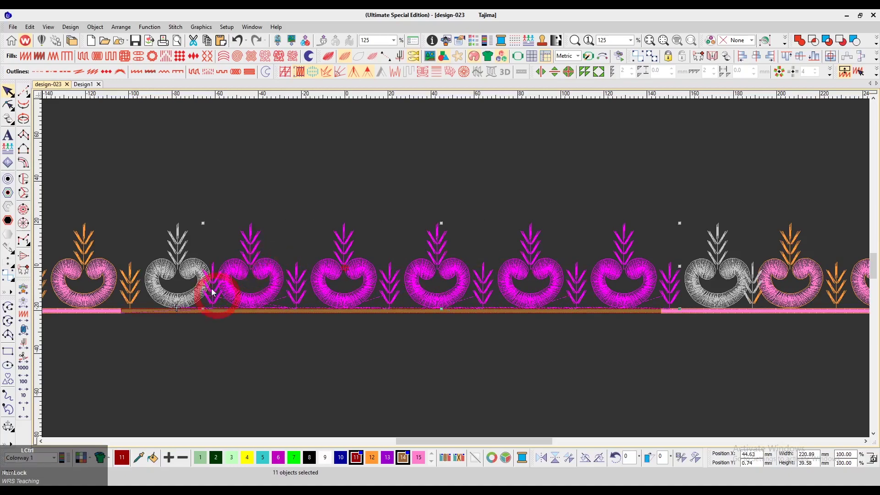
ctrl+click(196, 269)
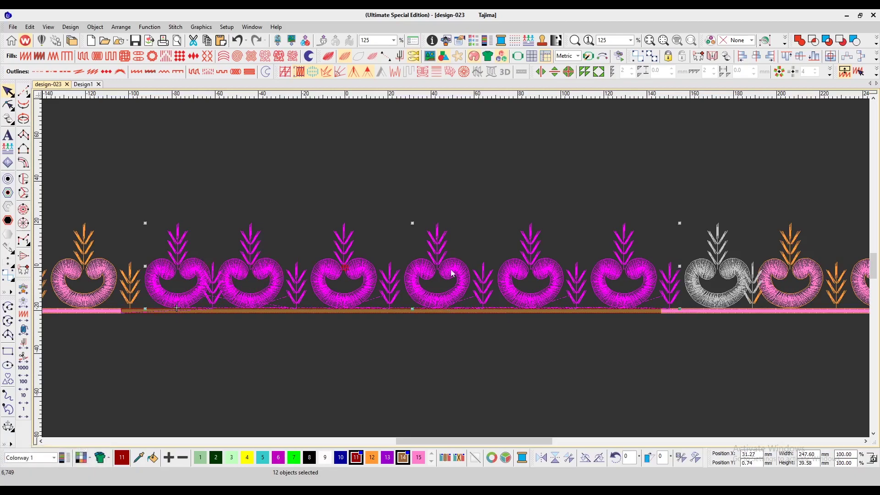
key(t)
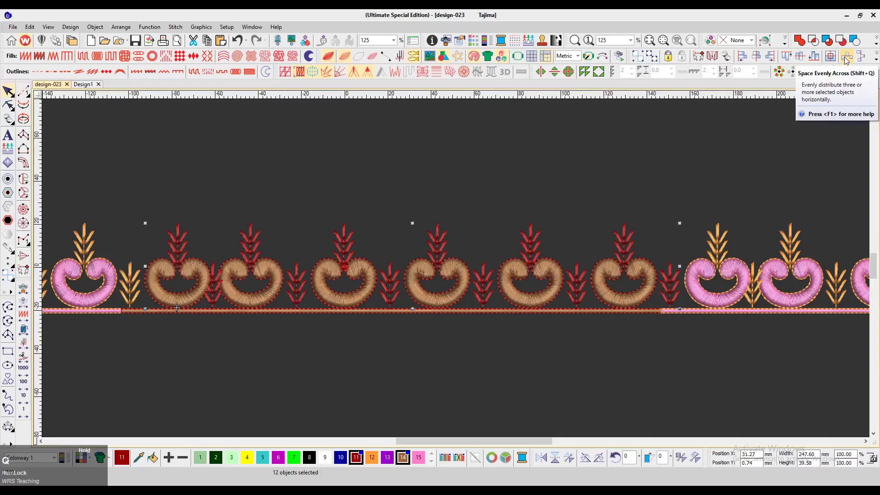
click(847, 60)
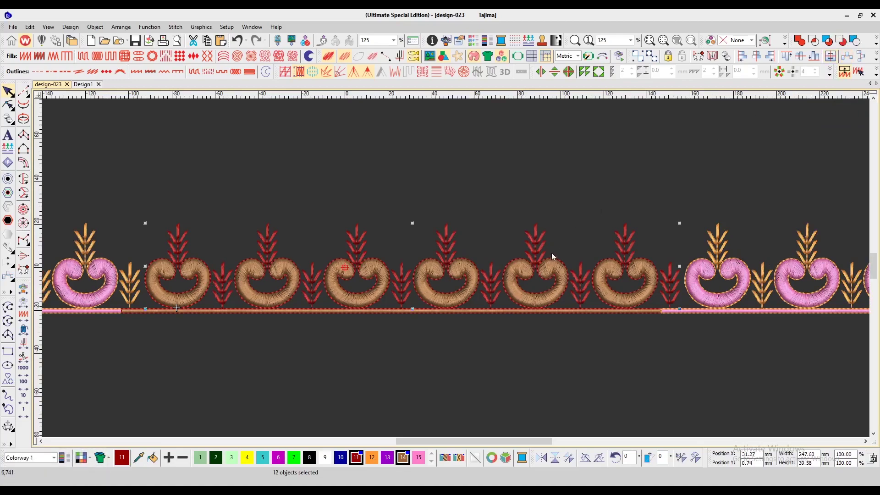
key(shift+z)
click(513, 307)
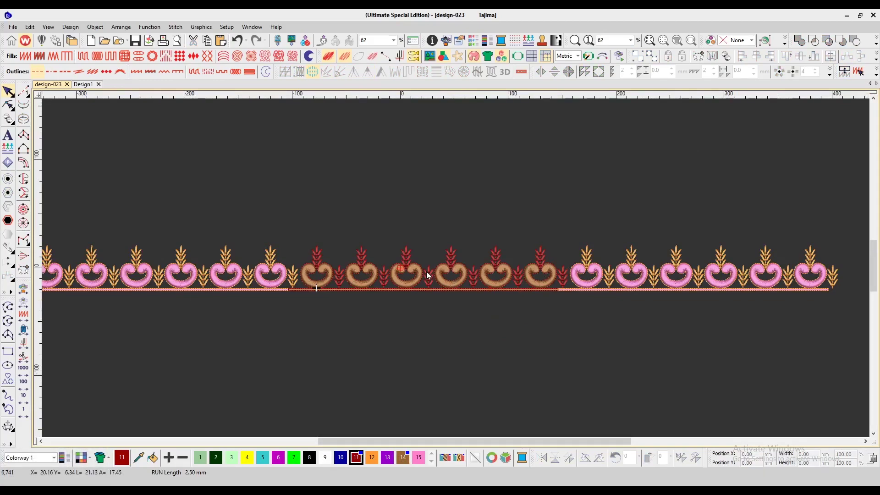
key(z)
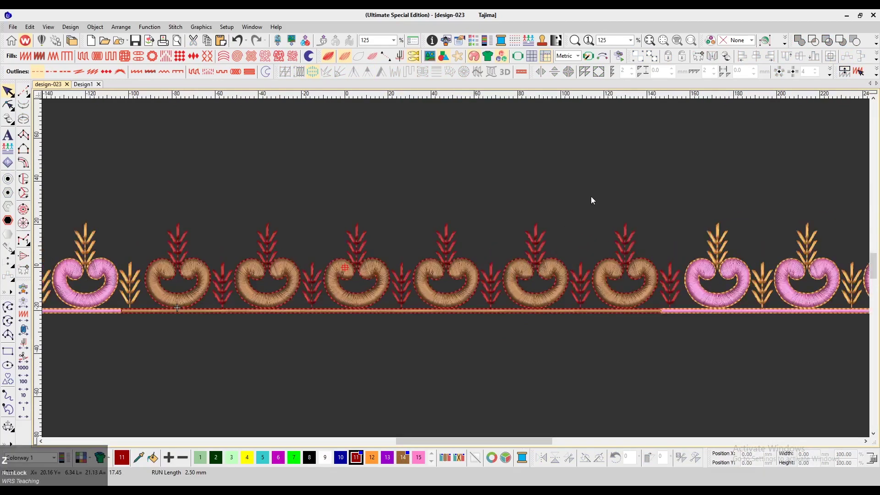
Step: Move all motif groups and lower leaf sprays together about 9 mm left so they sit within the ends of the bar
drag(690, 197, 406, 340)
drag(135, 309, 137, 311)
key(Left)
key(Left)
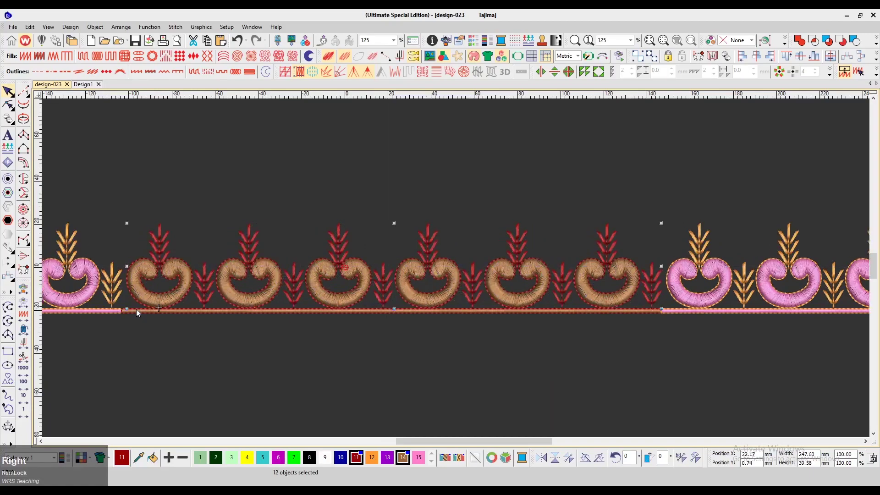
key(Left)
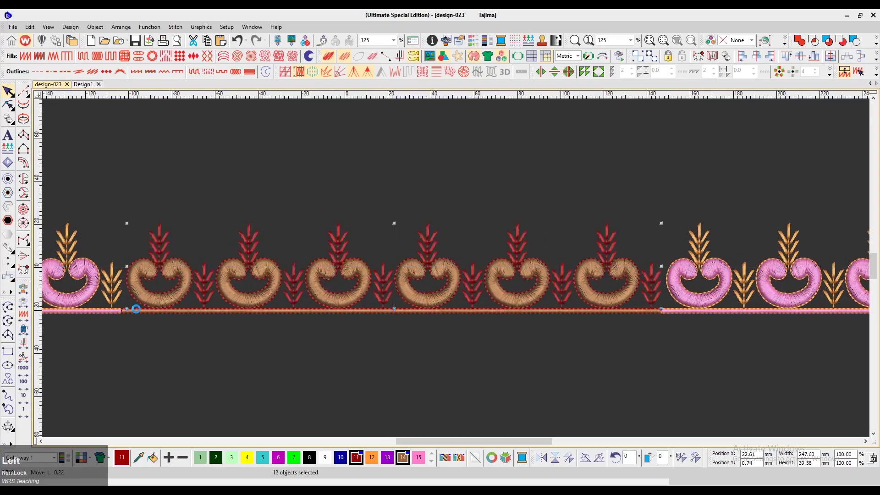
click(207, 357)
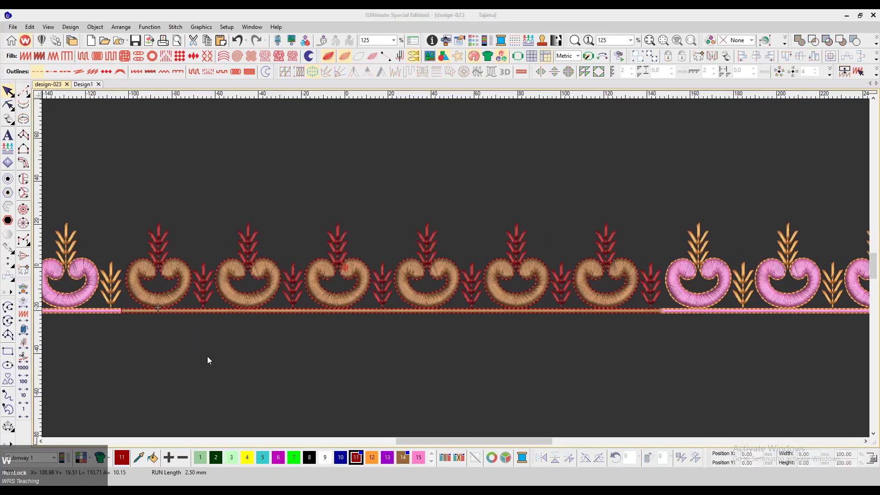
Step: Hide the design repeats and select the whole original border to check its overall size
click(352, 209)
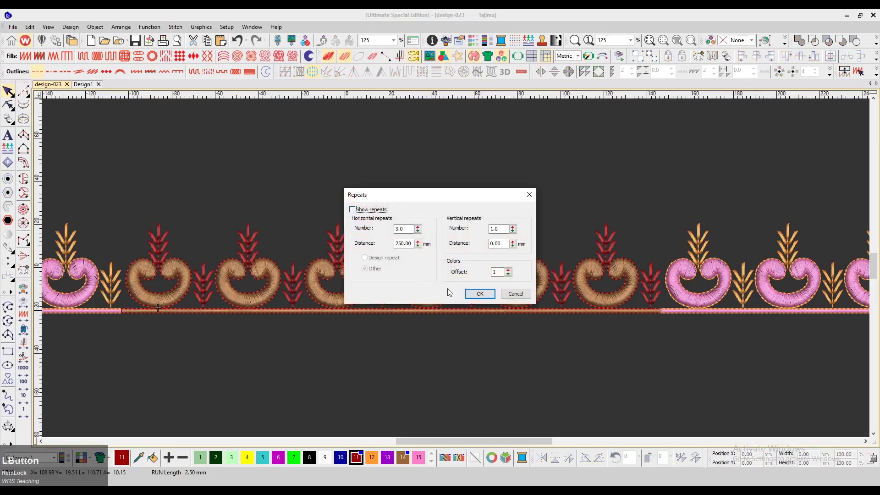
click(479, 293)
drag(642, 216, 308, 337)
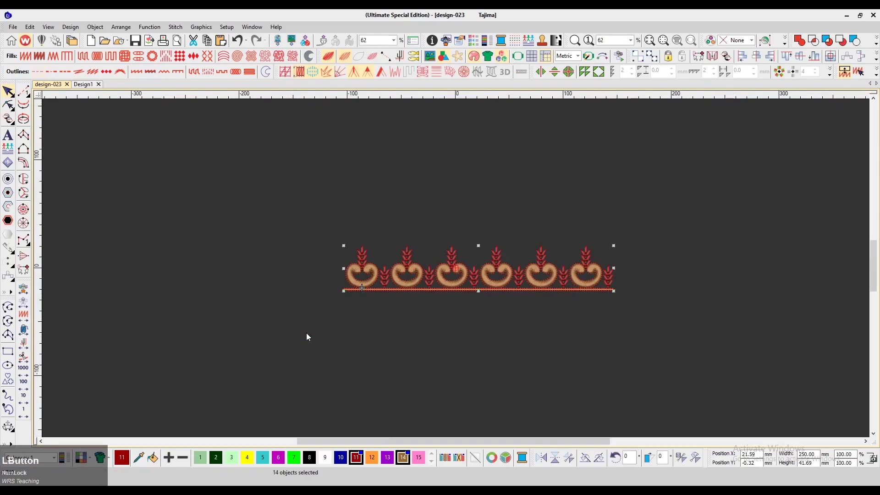
Step: Show the design repeats again with a colour offset of 0 to preview the border in its own colours
key(space)
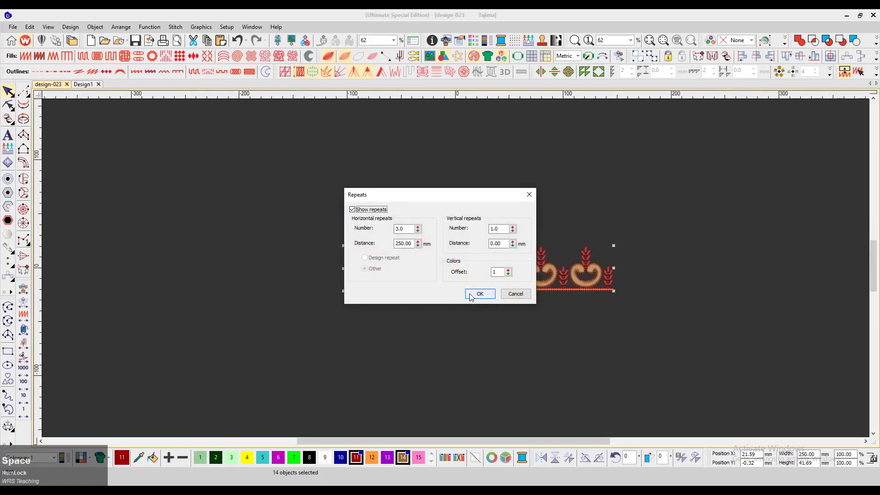
double_click(495, 271)
text(0)
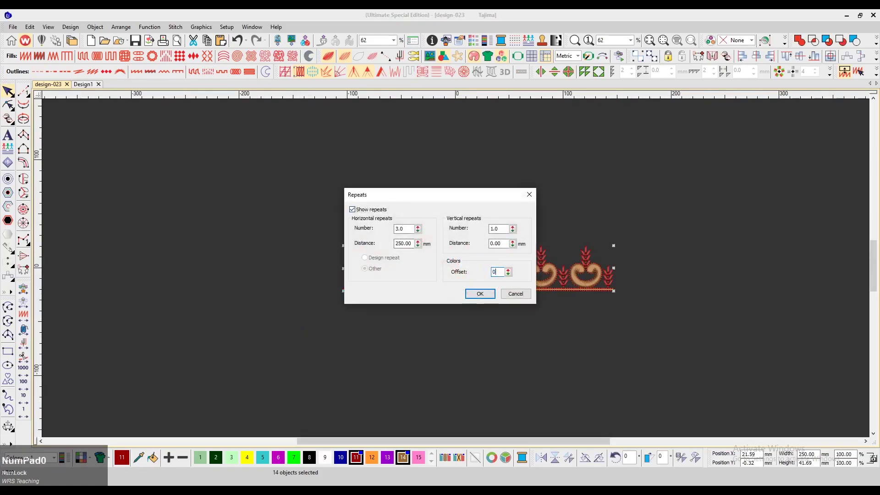
click(479, 293)
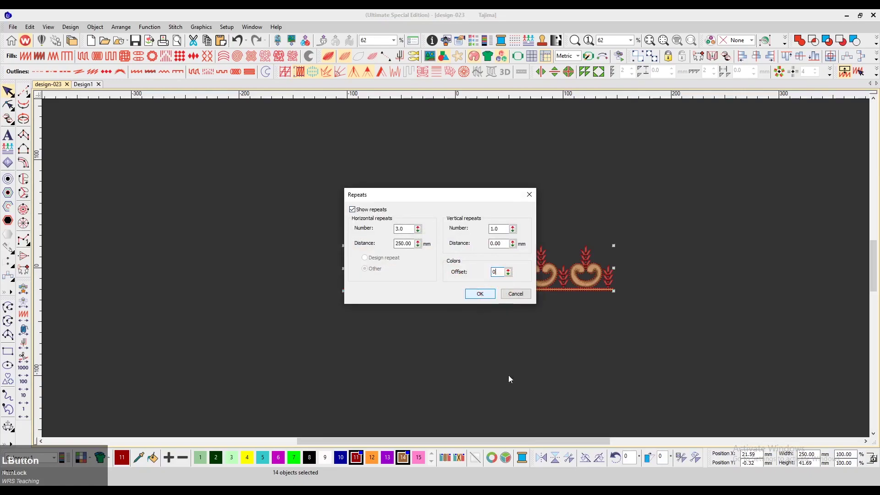
click(482, 298)
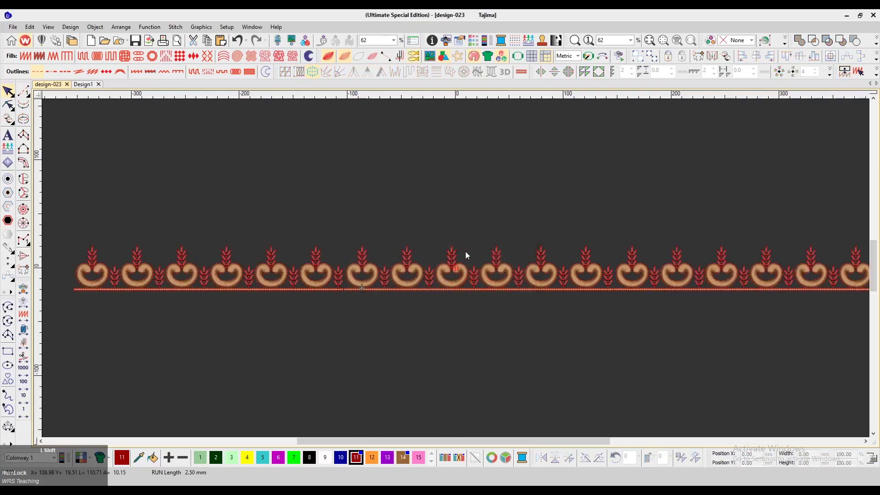
Step: Set the number of horizontal repeats to 25 and inspect the continuous border along its length
key(shift+z)
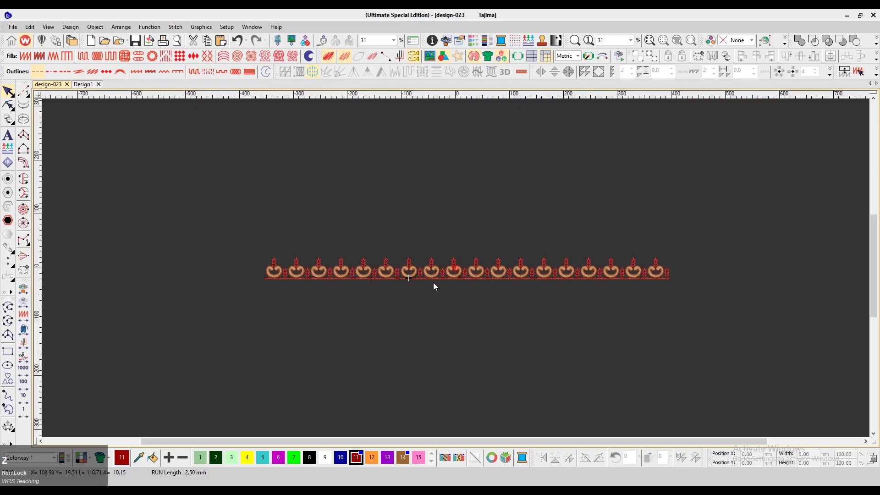
key(w)
double_click(401, 229)
text(25)
key(Return)
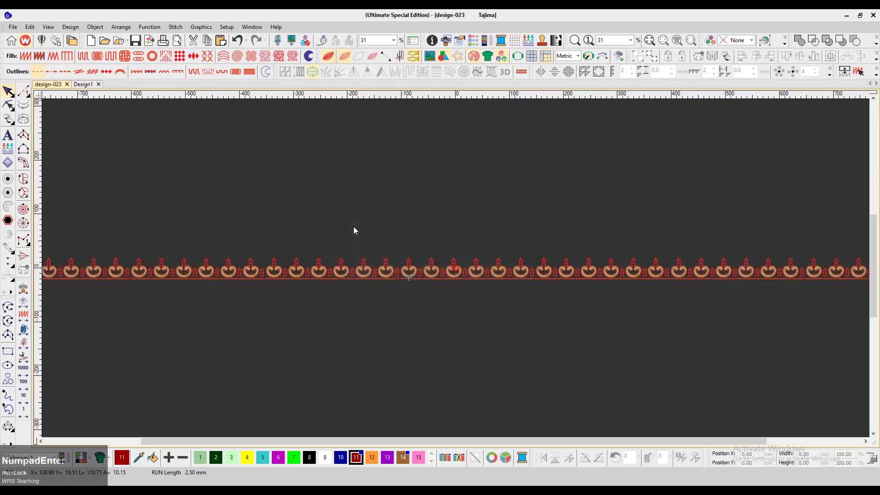
key(shift+z)
scroll(354, 231, down, 5)
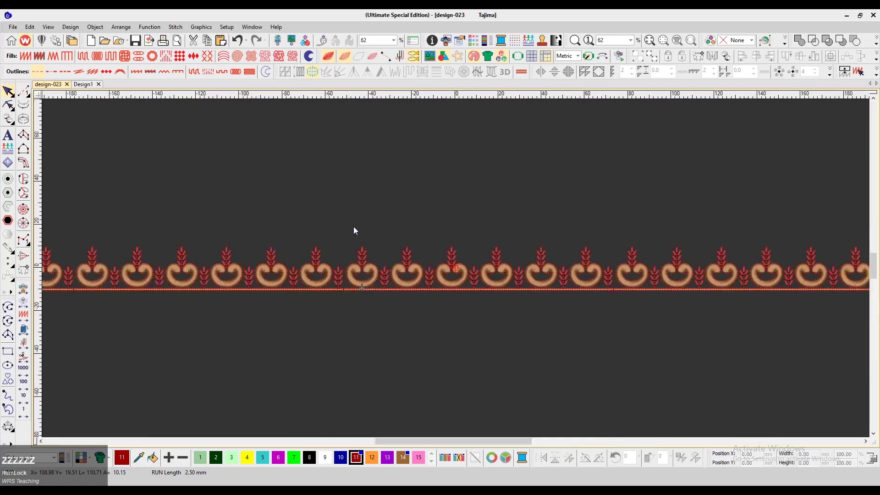
scroll(429, 257, right, 3)
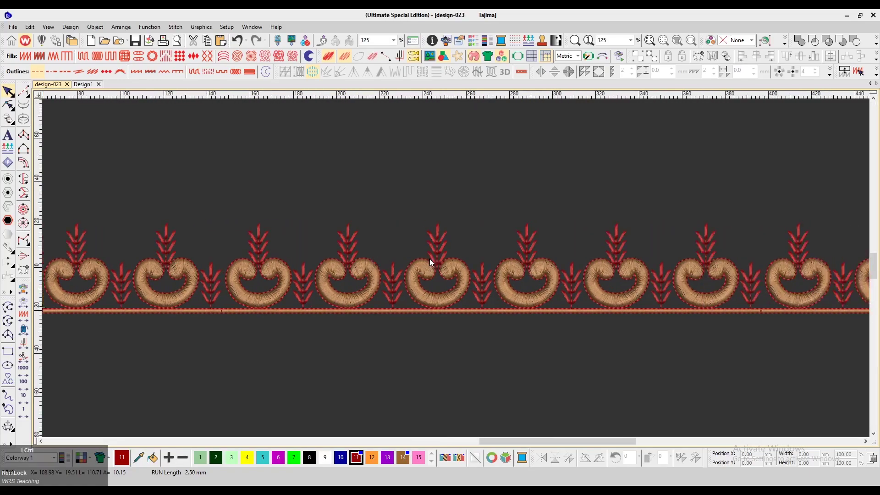
key(shift+z)
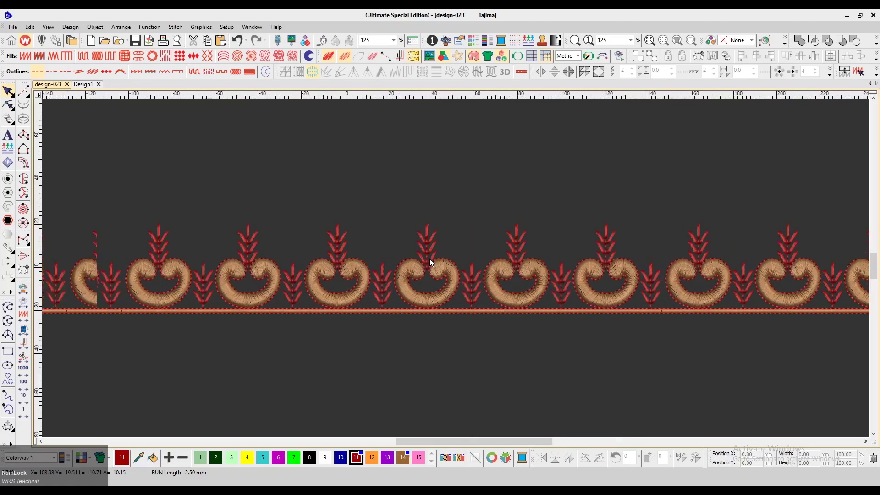
Step: Set the number of horizontal repeats back to 3, keeping the repeats shown
key(shift+z)
key(w)
key(space)
drag(409, 229, 383, 233)
text(3)
click(353, 209)
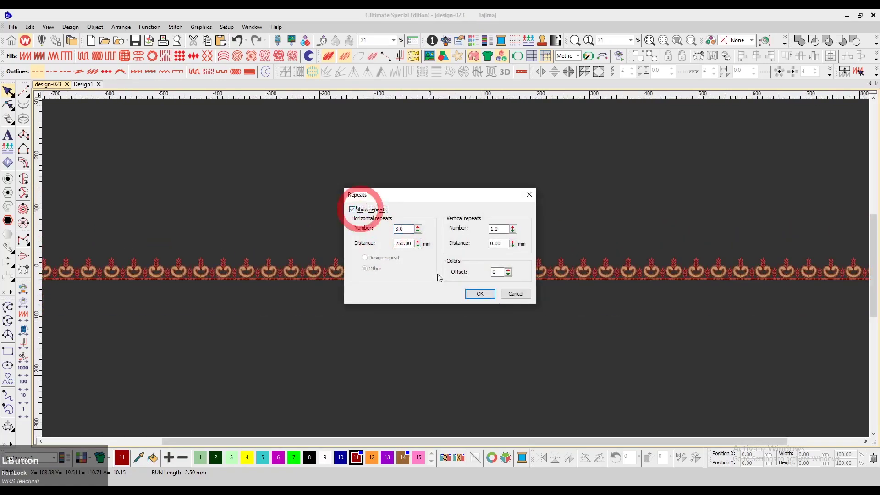
click(473, 295)
Step: Set the colour offset of the design repeats to 1 to set them apart from the original
key(w)
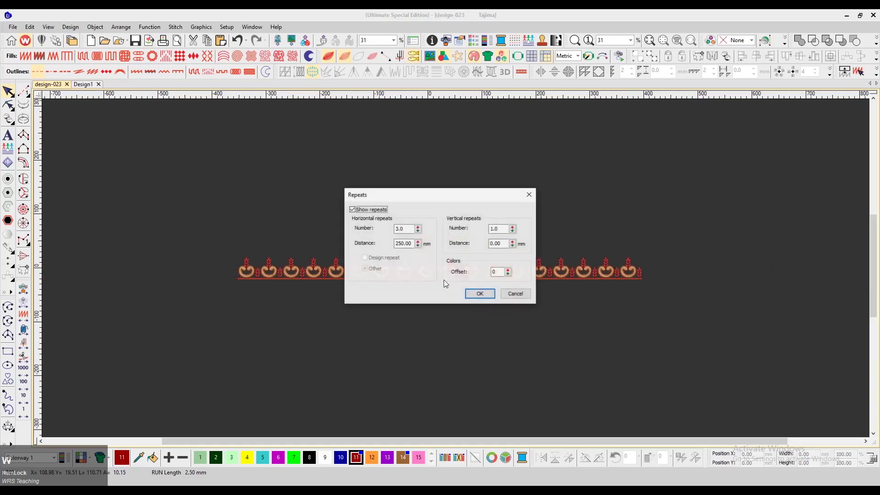
drag(501, 272, 480, 274)
text(1)
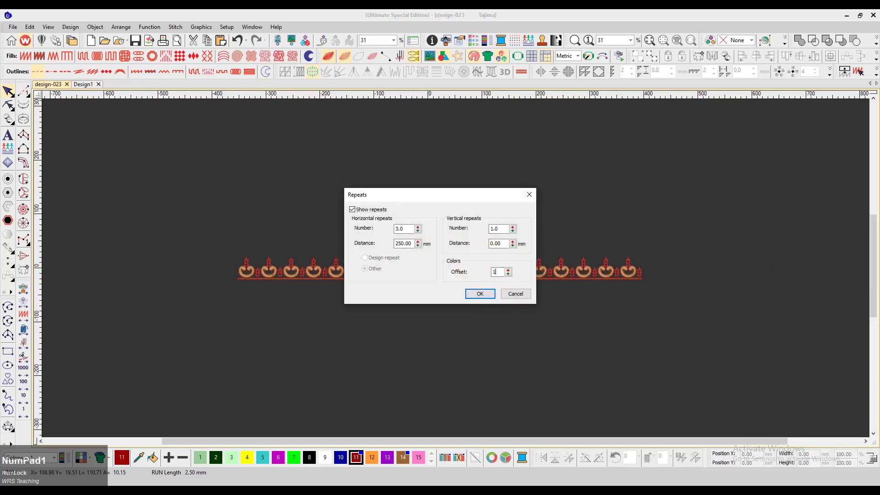
key(Return)
key(z)
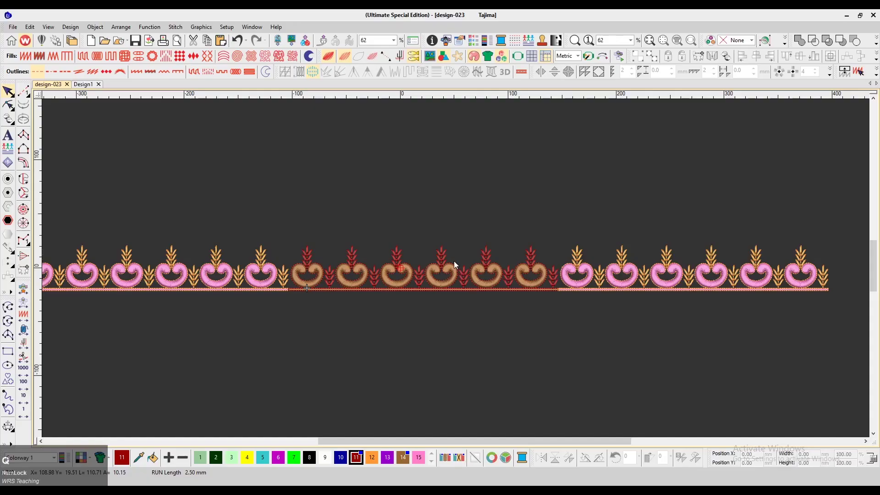
click(501, 265)
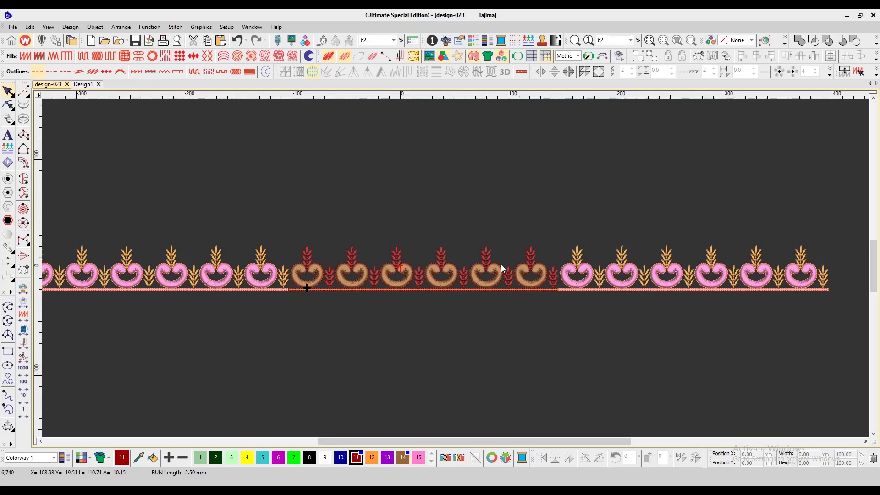
Step: Turn off the design repeats so only the original border section is displayed
click(541, 316)
click(479, 294)
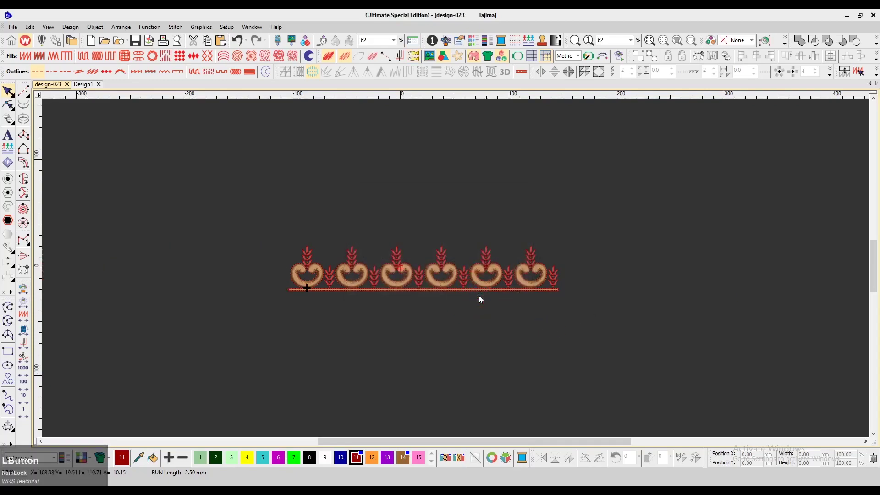
key(z)
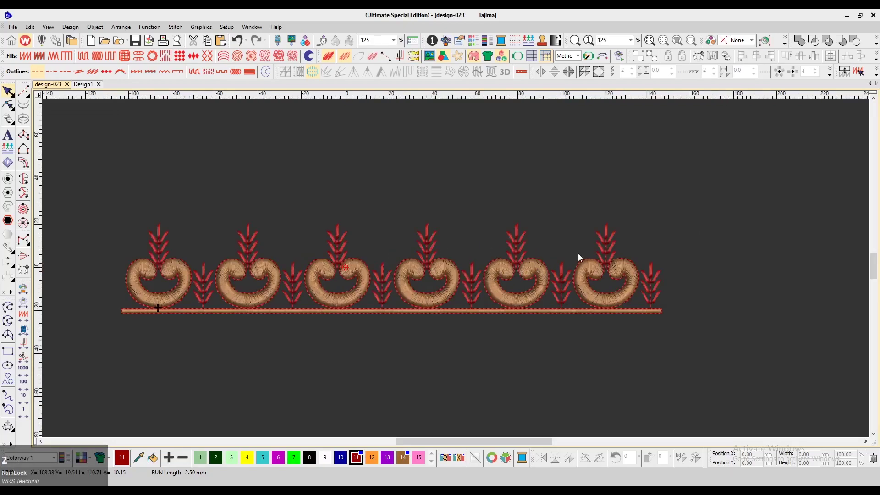
Step: Open the design information and examine the border's dimensions, stitch count, trims and colour changes
key(ctrl+i)
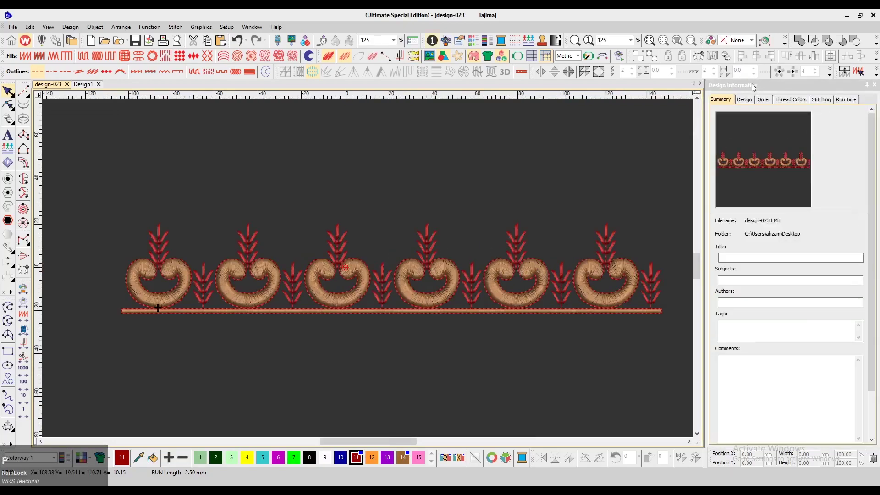
click(743, 100)
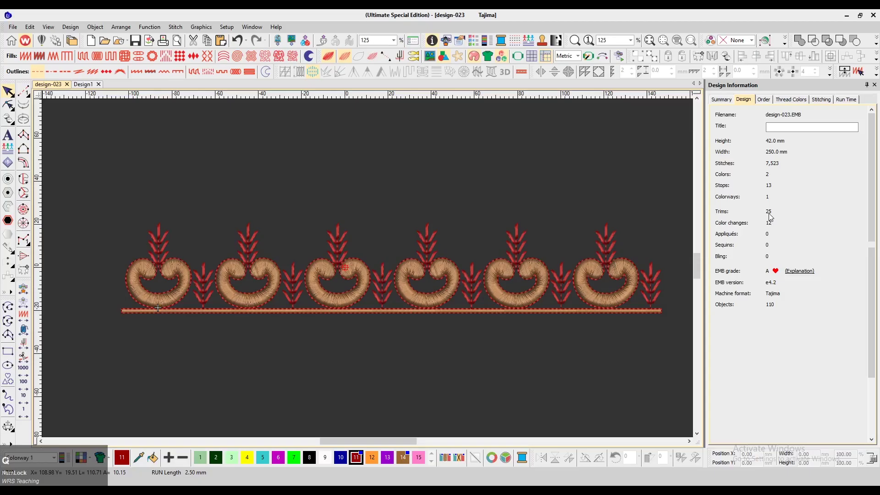
drag(653, 275, 655, 259)
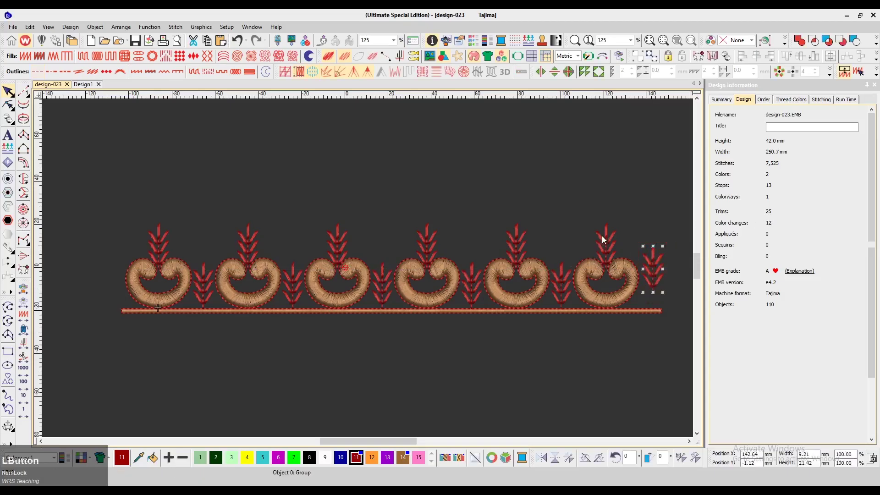
drag(601, 238, 606, 229)
key(ctrl+z)
key(ctrl+z)
click(536, 181)
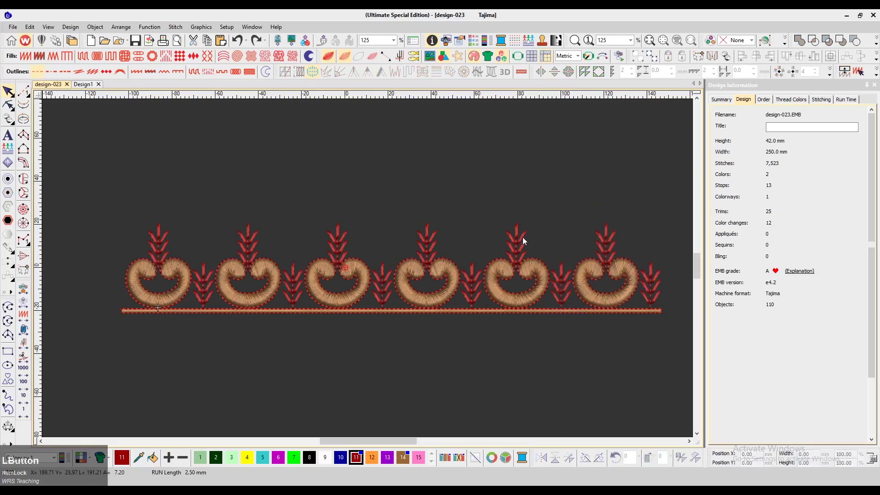
key(ctrl+a)
click(481, 326)
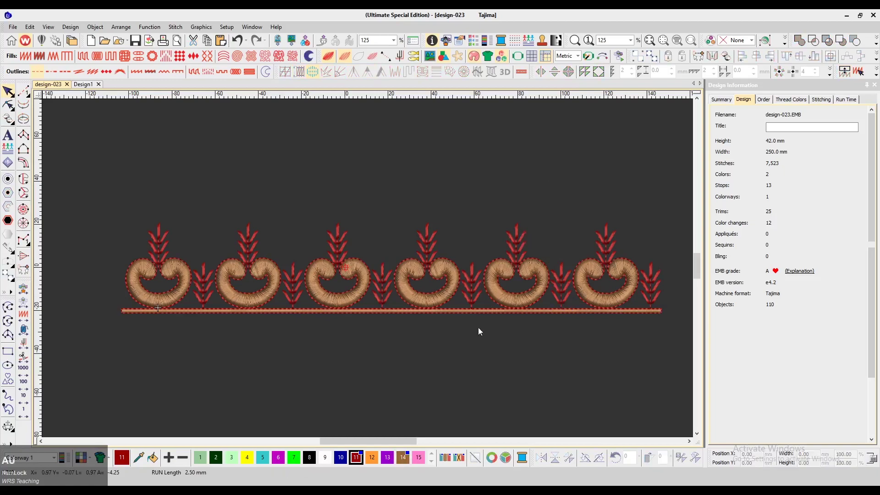
click(444, 311)
drag(449, 260, 468, 184)
key(ctrl+z)
drag(344, 207, 293, 260)
click(416, 349)
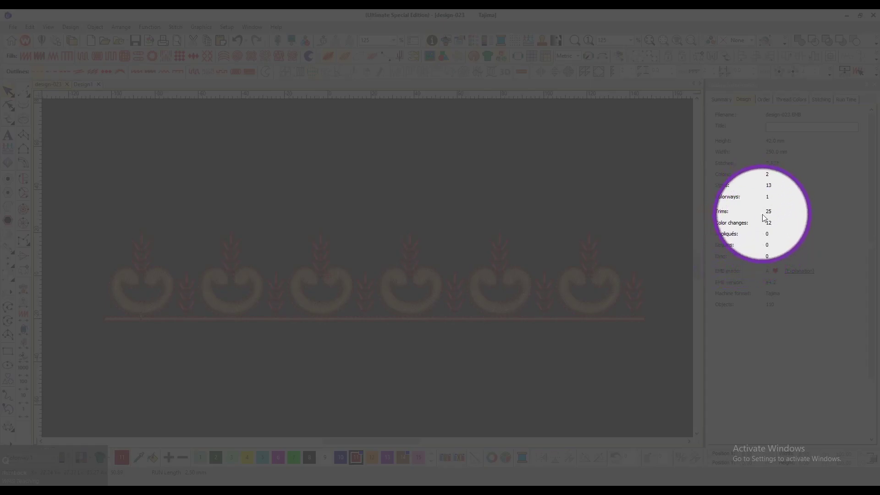
Step: Turn off the realistic stitch view and travel through the base band's stitching to the point beneath the first motif
key(t)
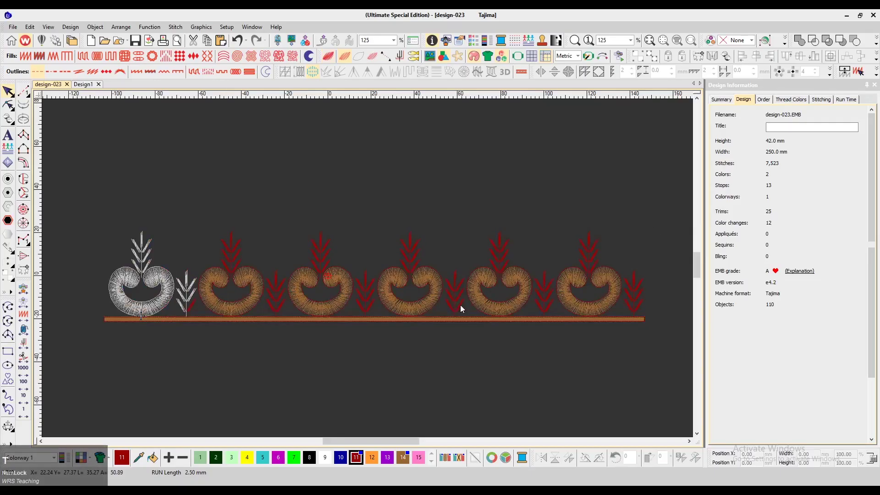
key(Home)
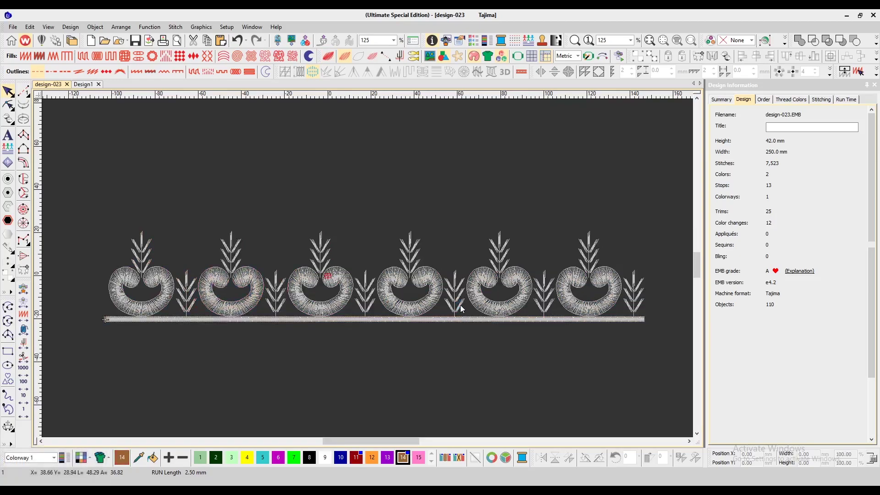
key(Down)
key(Left)
key(Right)
key(Right)
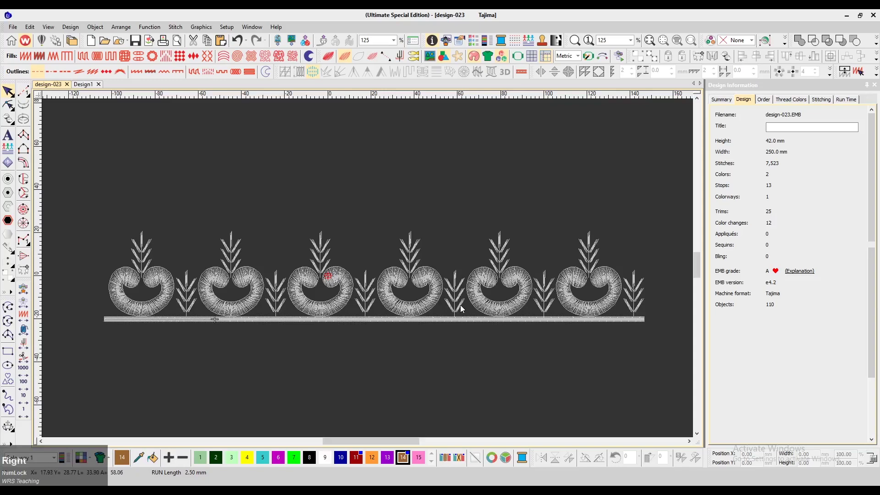
key(Right)
key(Right)
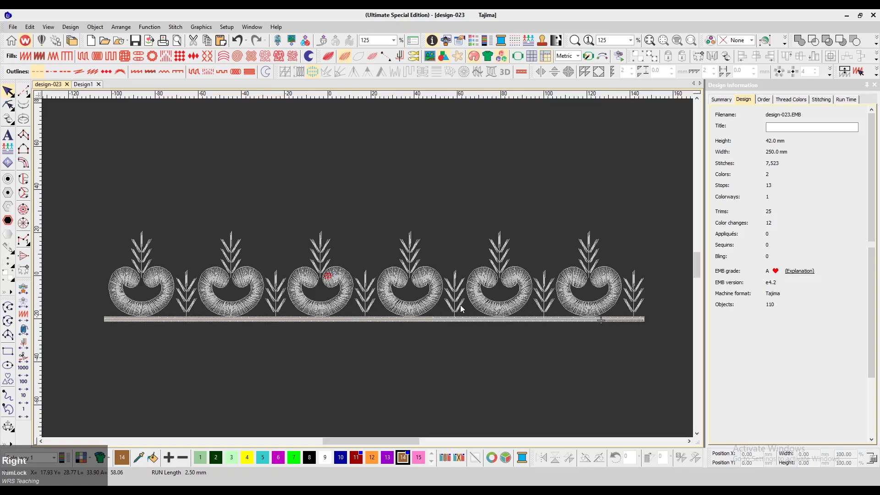
key(Down)
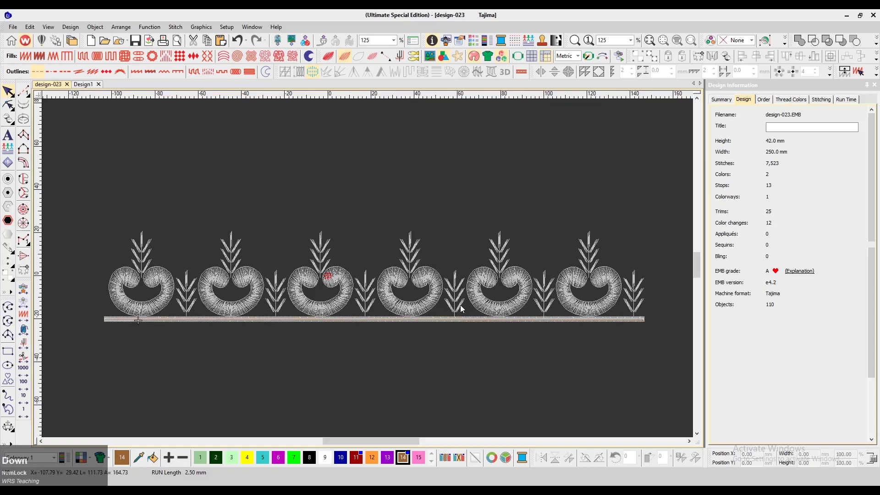
key(Left)
key(Left)
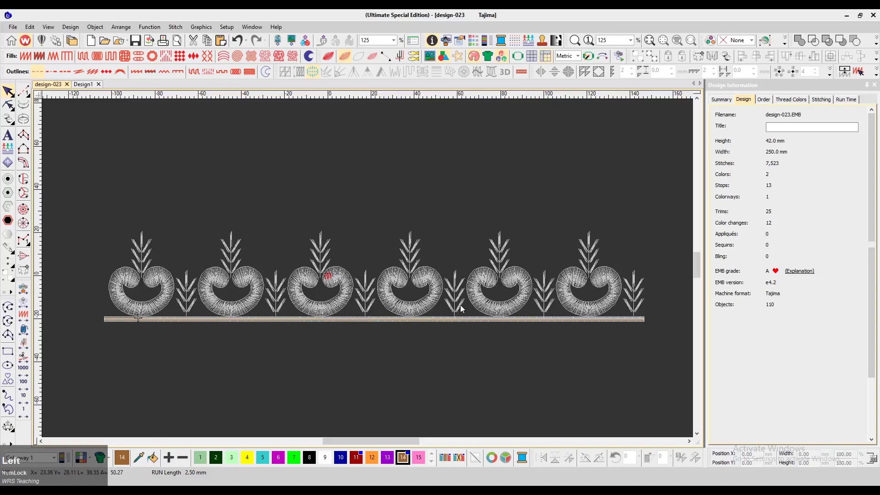
Step: Cut the first motif's satin fill and paste it into the stitch sequence where the base band passes beneath it
scroll(461, 306, up, 2)
scroll(331, 375, up, 1)
key(z)
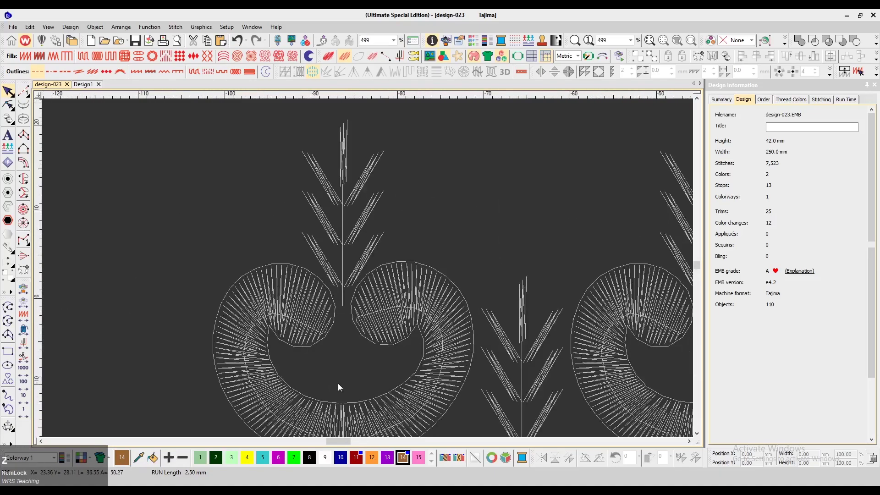
scroll(341, 386, down, 2)
key(t)
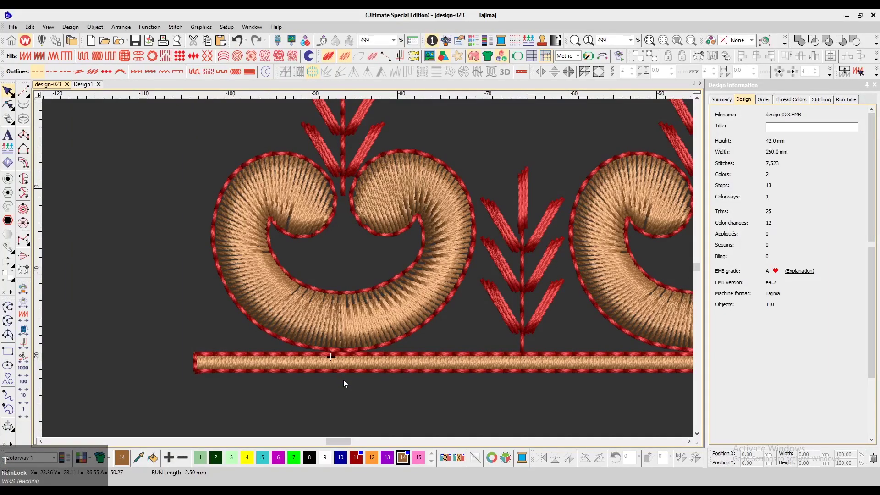
key(t)
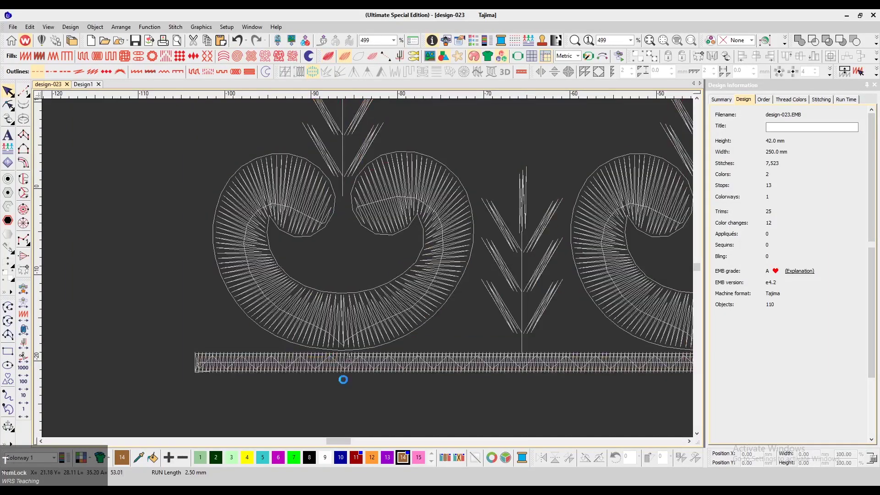
key(t)
key(t)
click(367, 324)
key(t)
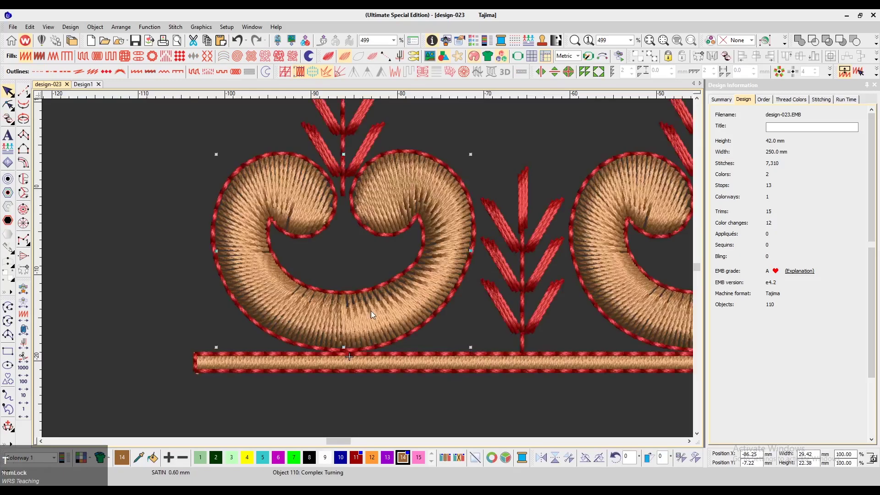
key(ctrl+x)
key(ctrl+v)
key(t)
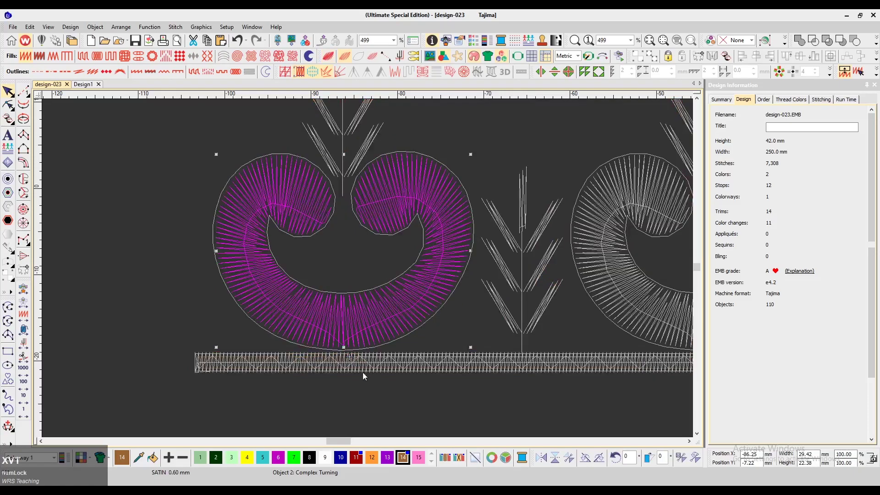
key(Escape)
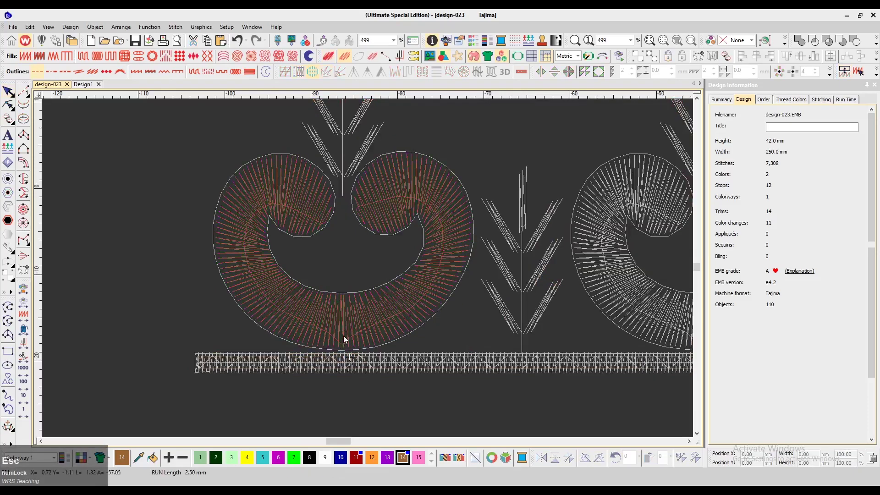
Step: Travel back and forth through the first motif's satin stitches to examine their sewing order and its connection to the band
key(Up)
key(Up)
key(Up)
key(Down)
key(Down)
key(Down)
key(Down)
key(Down)
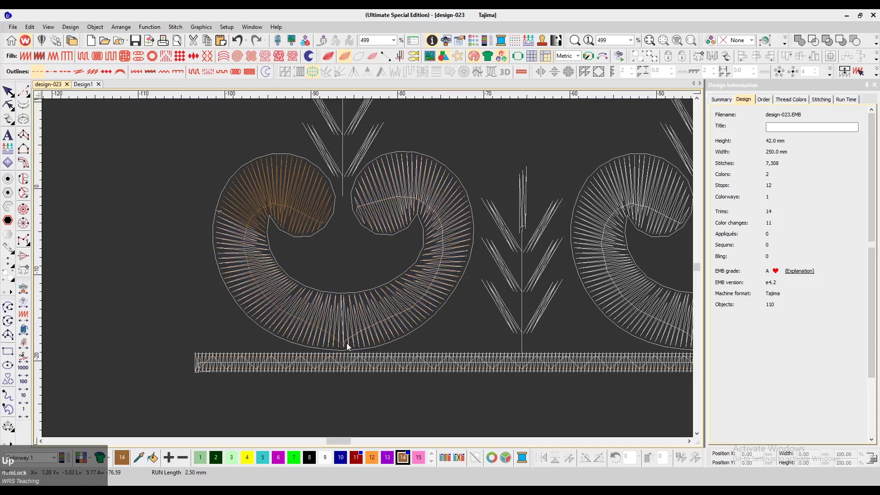
key(Right)
key(Right)
key(Right)
key(Right)
key(Right)
key(Right)
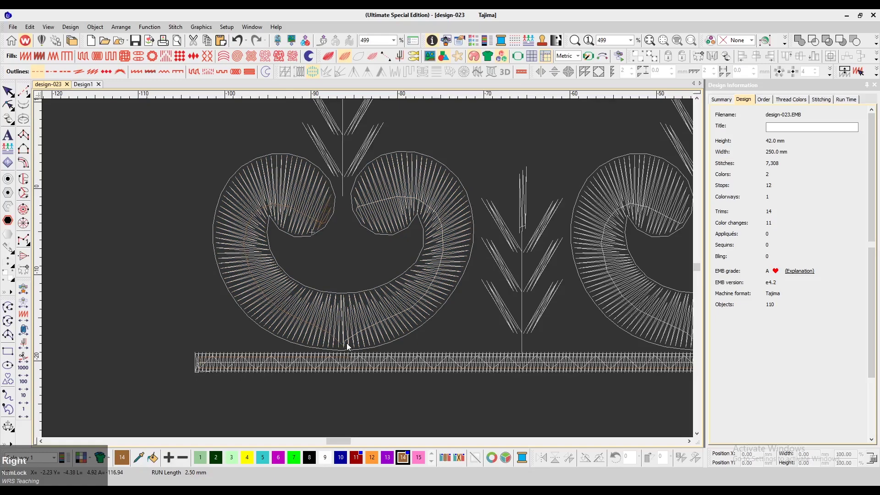
key(Right)
key(Right)
key(Down)
key(Down)
key(Down)
key(Down)
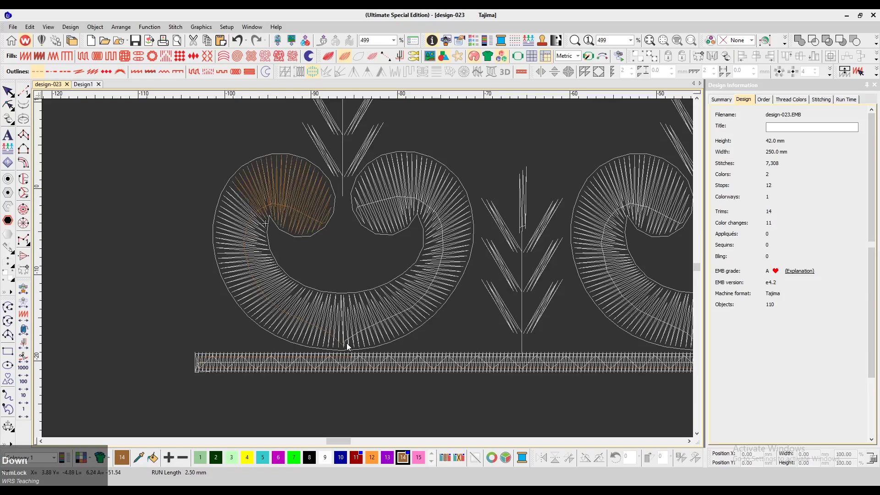
key(Down)
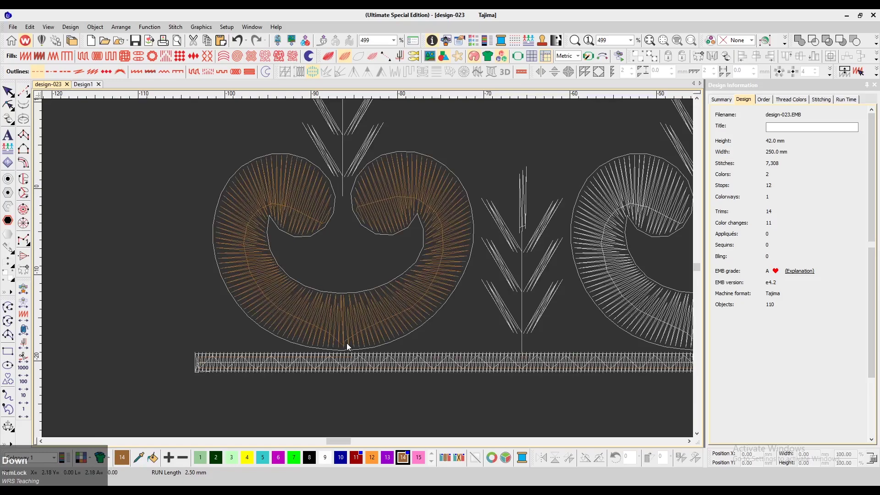
Step: Travel along the base band to beneath the second motif, then cut and paste that motif's satin fill into the sequence there
key(shift+z)
key(Left)
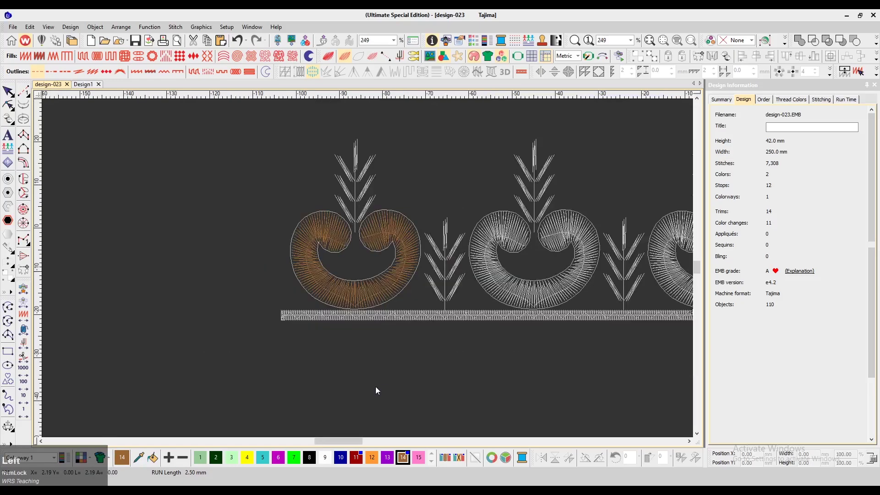
key(Left)
key(Left)
key(Left)
key(Left)
key(Down)
key(Right)
key(z)
key(z)
scroll(425, 366, down, 5)
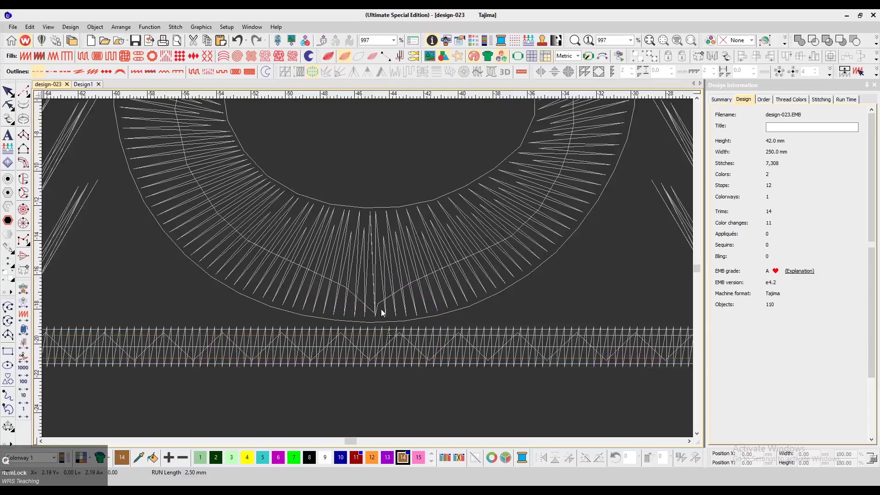
click(381, 309)
key(Right)
scroll(380, 312, down, 1)
click(375, 271)
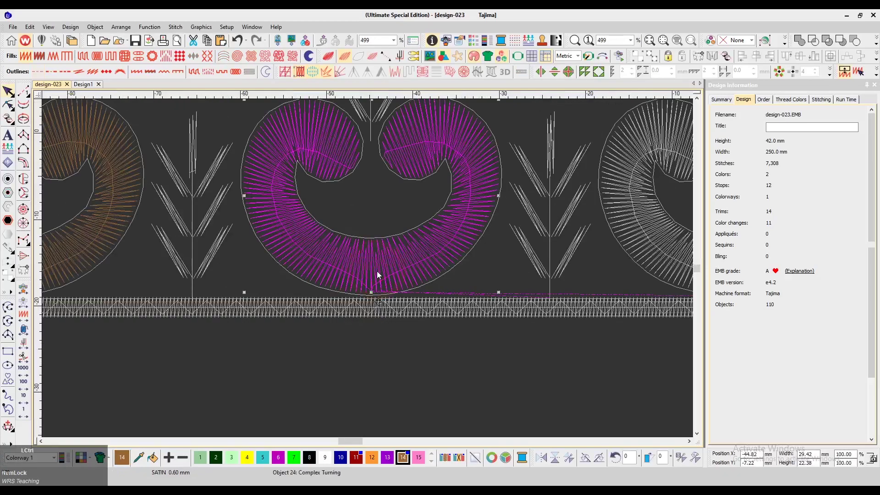
scroll(377, 273, down, 2)
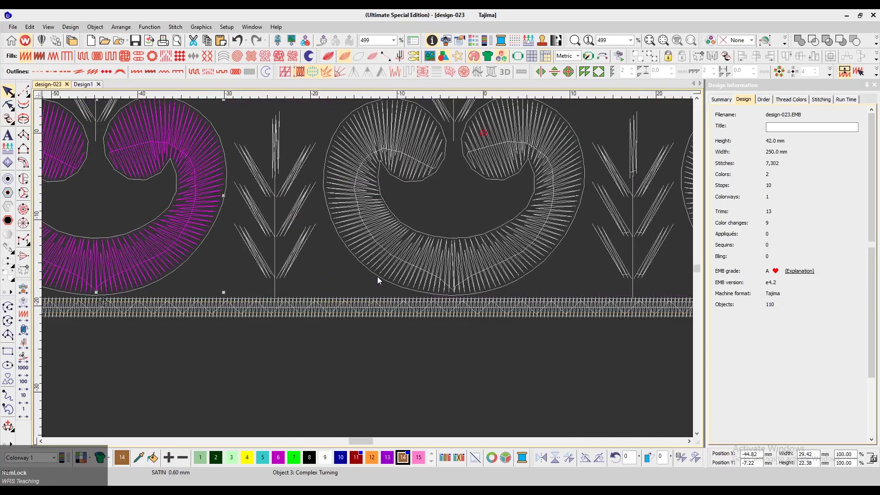
Step: Move the third motif's satin fill by cut and paste to the point in the band's stitching directly beneath it
key(Escape)
key(Right)
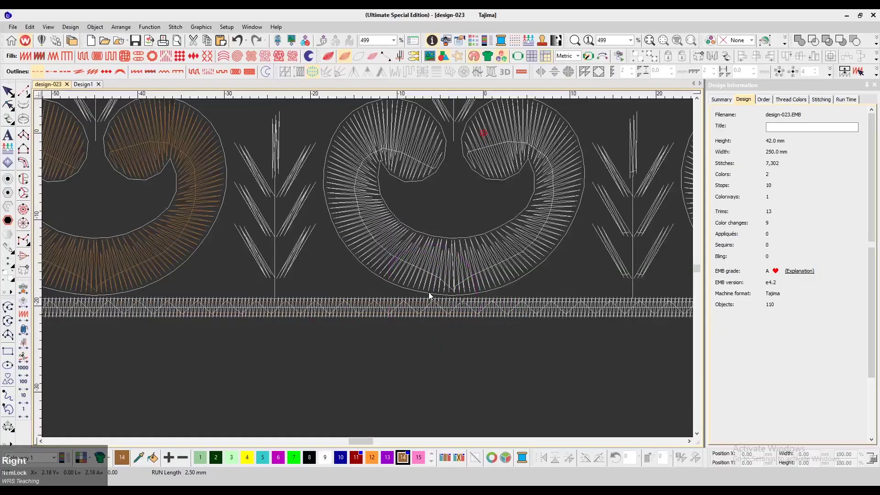
click(471, 269)
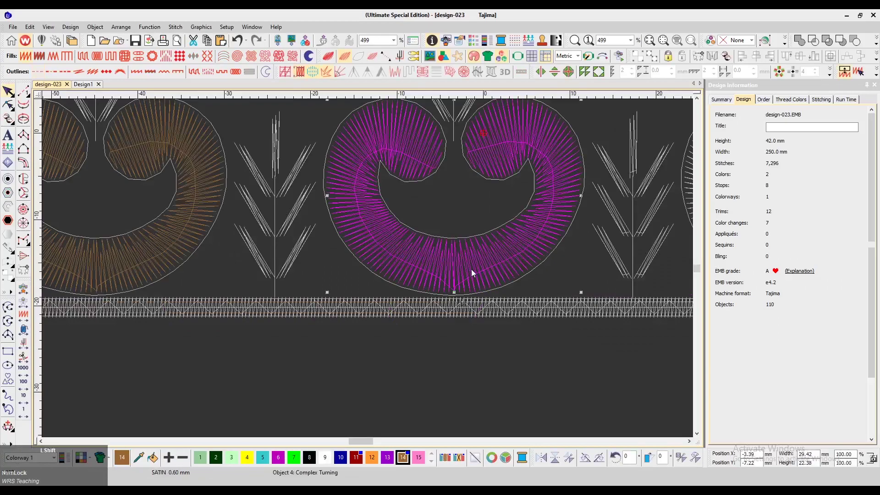
key(shift+z)
key(Escape)
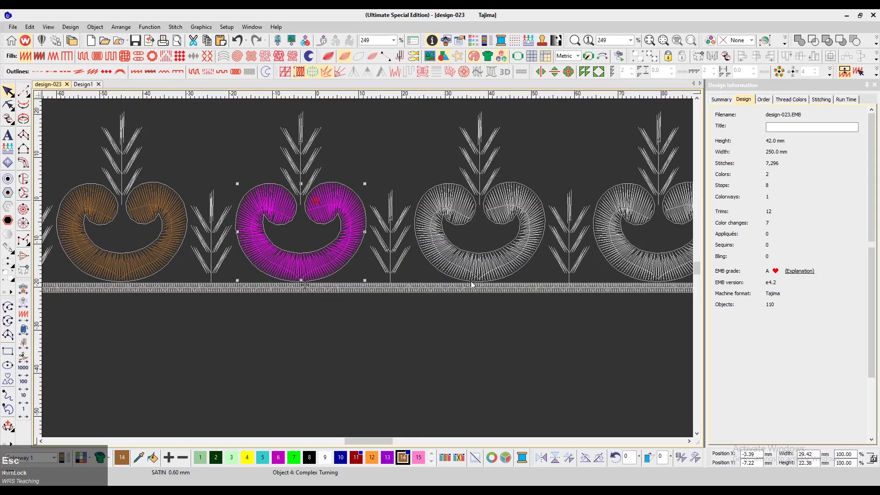
key(Right)
key(Right)
key(ctrl+z)
key(ctrl+z)
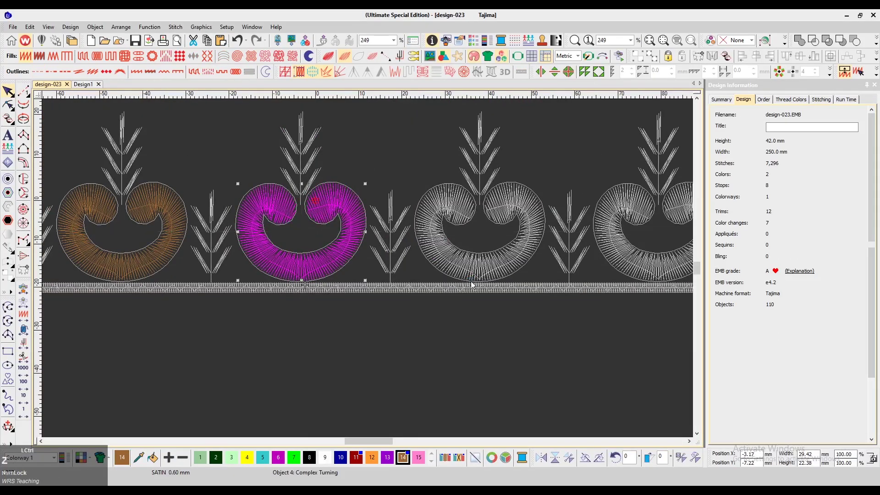
Step: Insert the fourth motif's satin fill into the stitch sequence at the band point beneath it, using cut and paste
key(Escape)
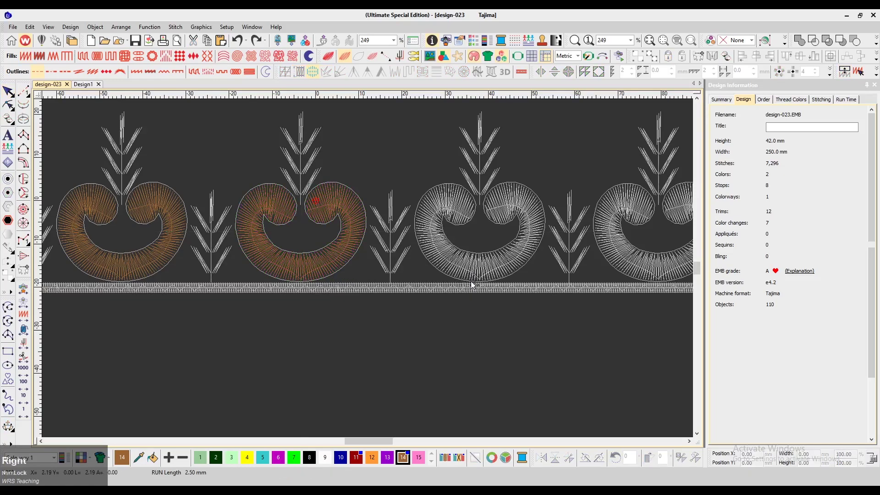
scroll(472, 283, down, 5)
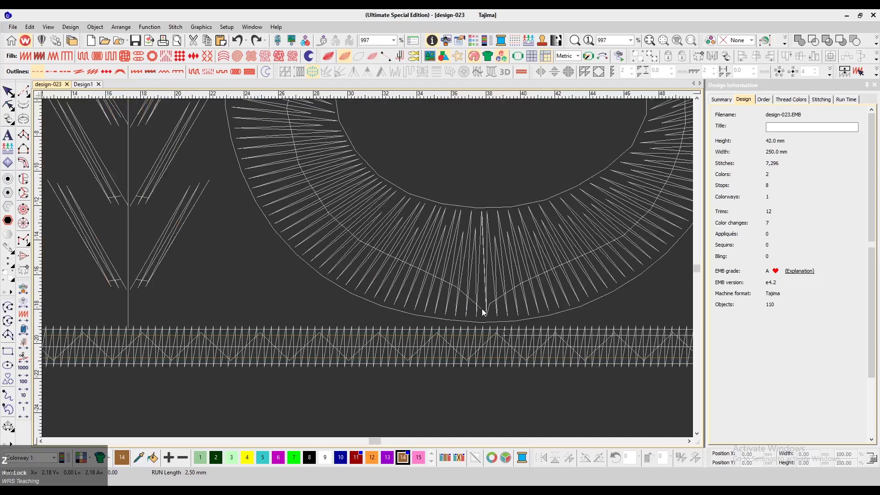
click(466, 335)
key(t)
key(t)
click(477, 293)
key(ctrl)
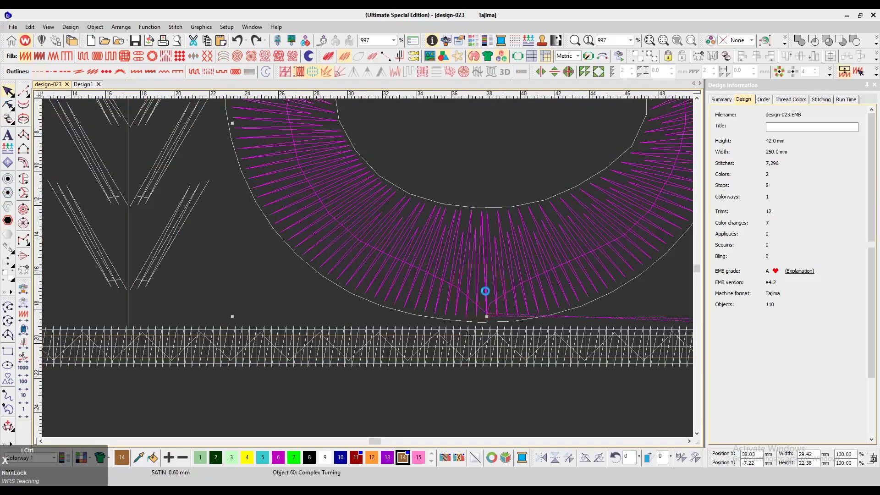
scroll(485, 291, up, 5)
key(t)
key(t)
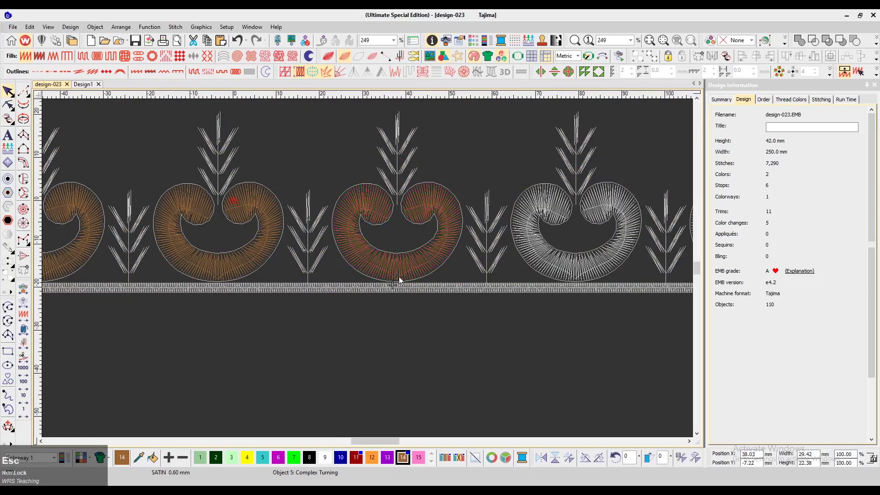
Step: Travel to the band point beneath the fifth motif and re-sequence its satin fill there with cut and paste
key(Right)
key(Right)
key(Right)
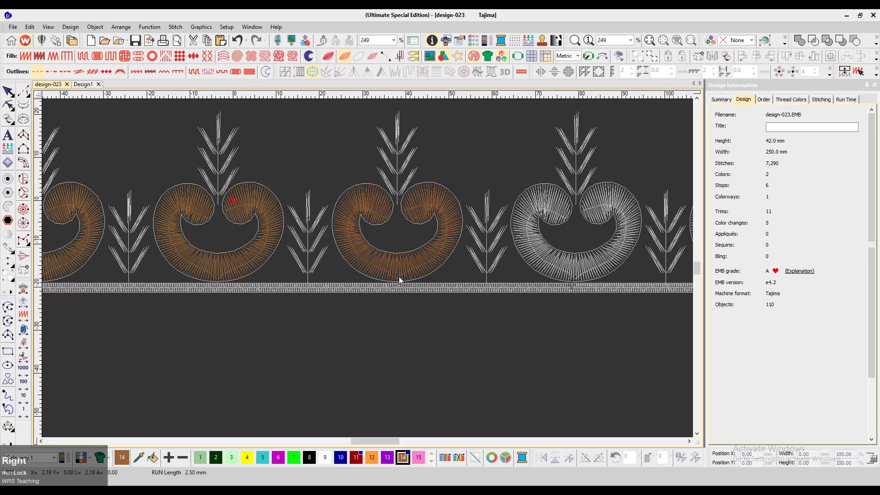
click(554, 265)
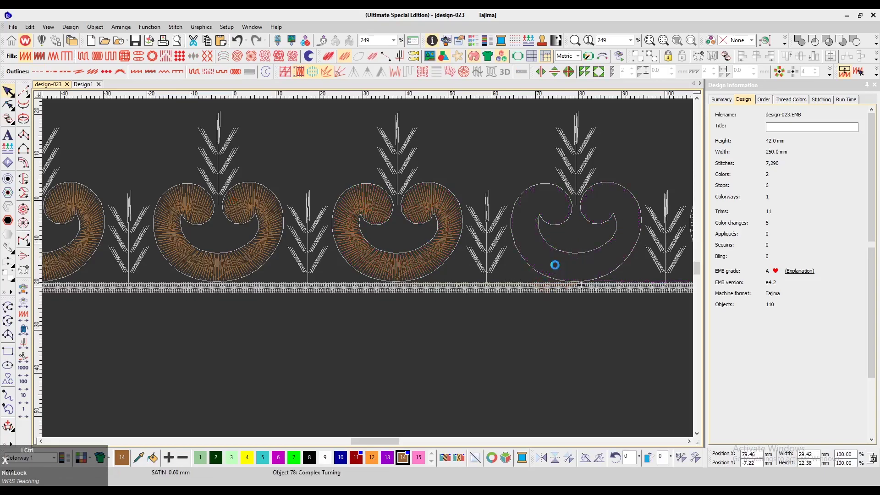
scroll(554, 265, up, 3)
scroll(533, 269, down, 5)
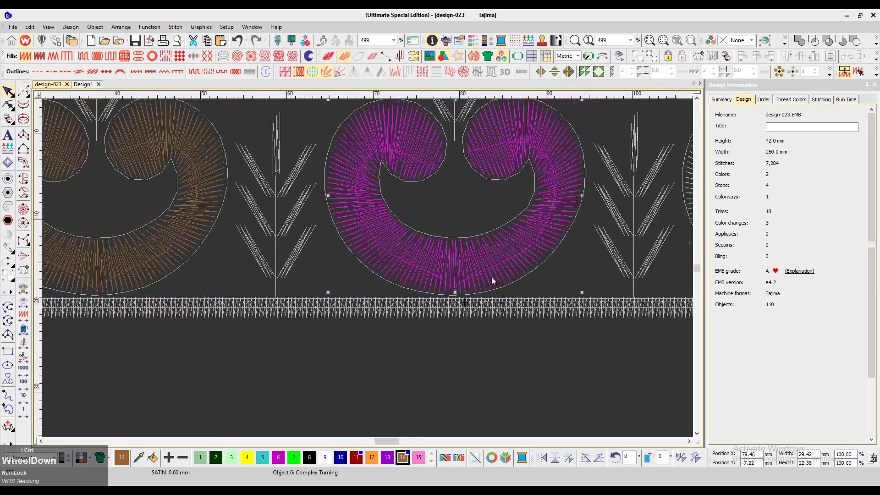
scroll(478, 277, right, 5)
scroll(475, 277, up, 2)
Step: Cut the sixth motif's satin fill and paste it into the sequence at the band point beneath it
key(Escape)
key(Left)
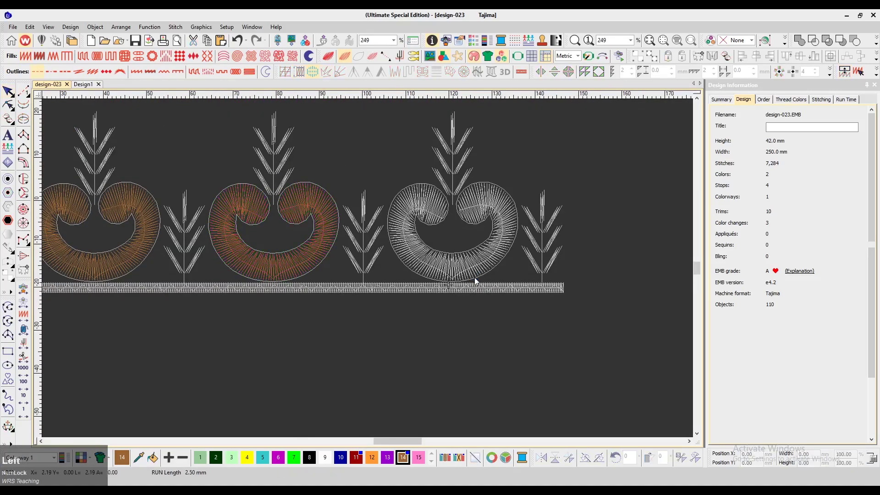
click(464, 270)
key(ctrl+x)
key(ctrl+v)
scroll(464, 269, up, 1)
scroll(506, 254, left, 3)
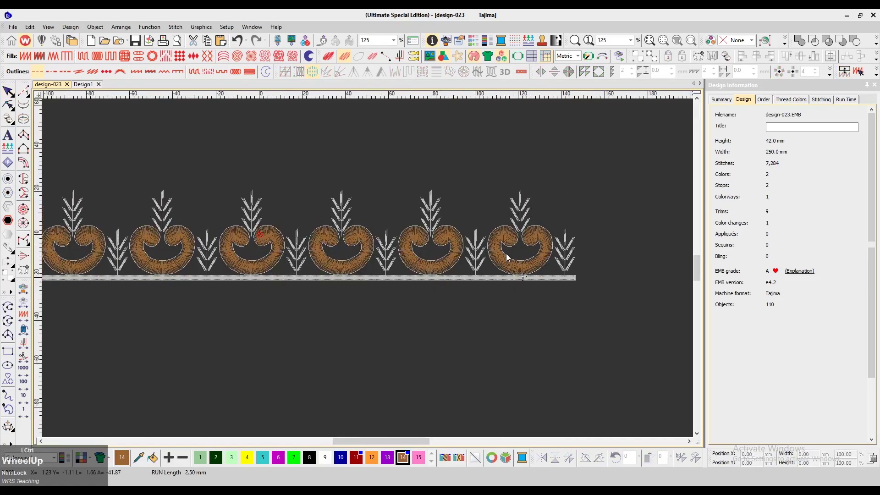
Step: Move the stitch cursor from the start of the design to the colour change where the red stitching begins
scroll(509, 255, up, 1)
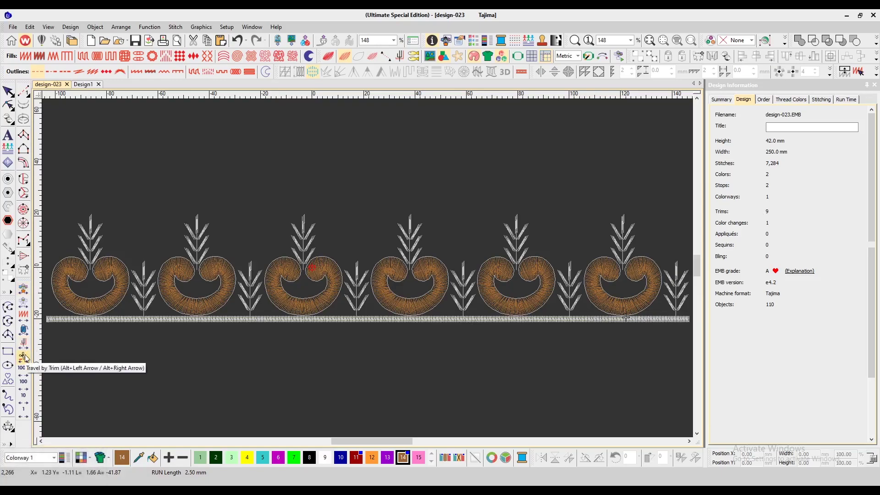
key(Home)
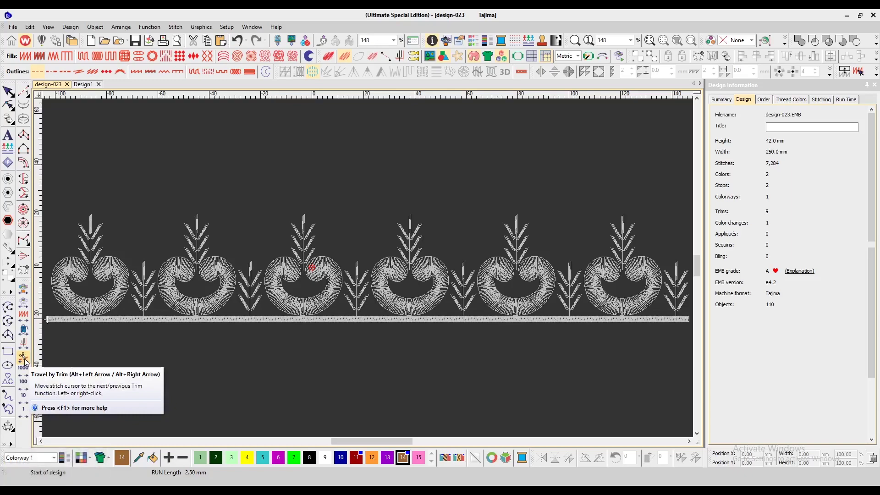
right_click(25, 361)
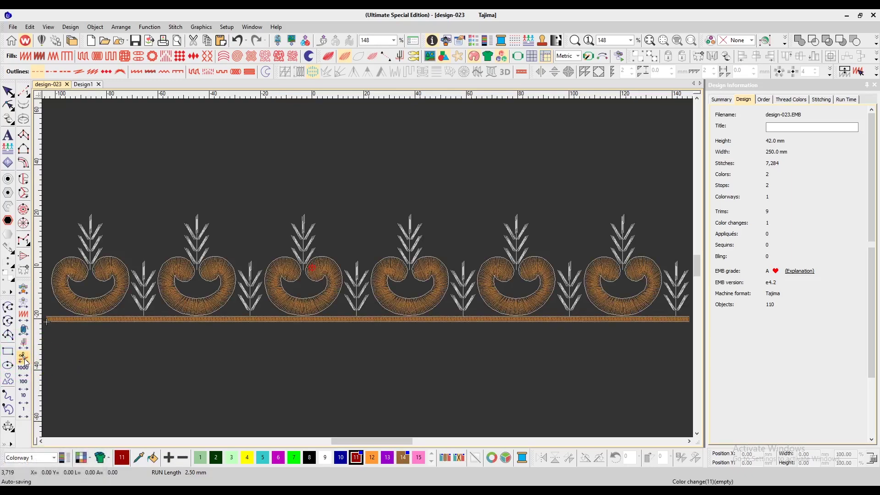
key(End)
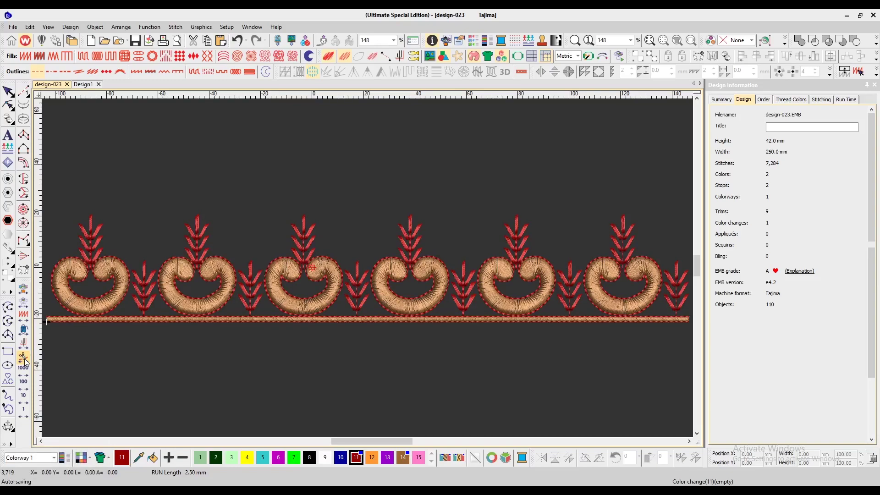
key(t)
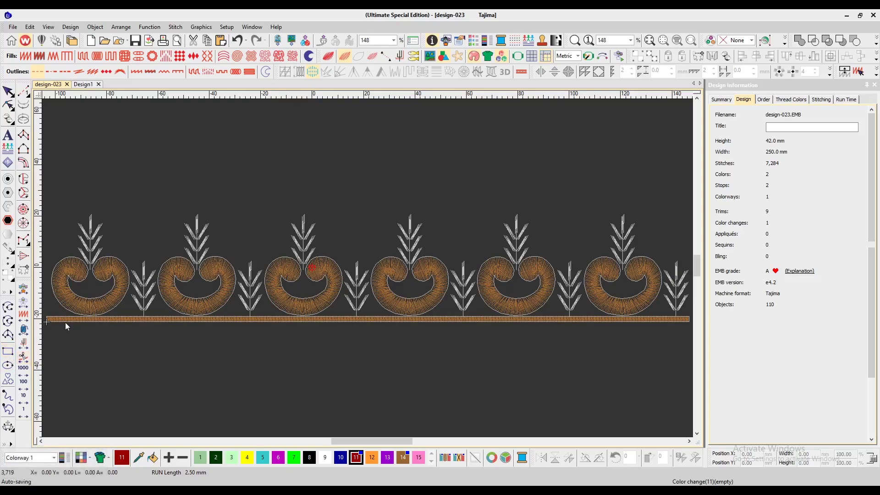
Step: Travel through the band's red outline stitching to the point beneath the small leaf sprig at the border's far right end
key(Down)
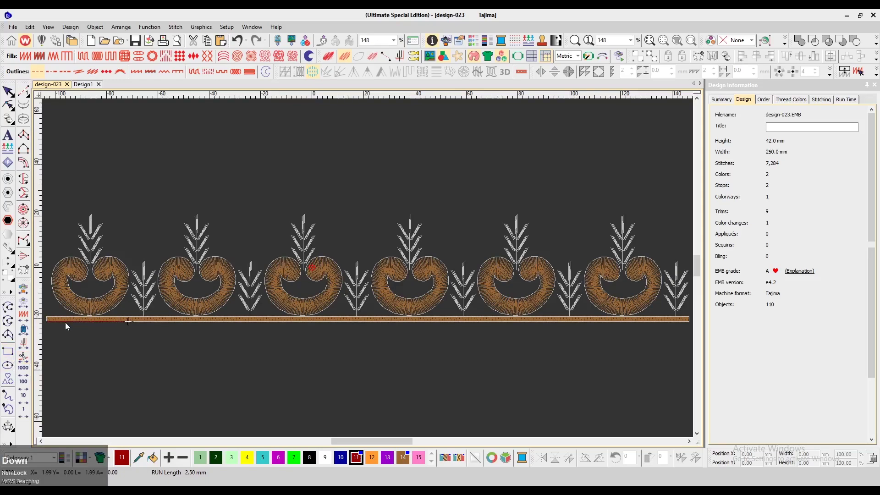
key(Left)
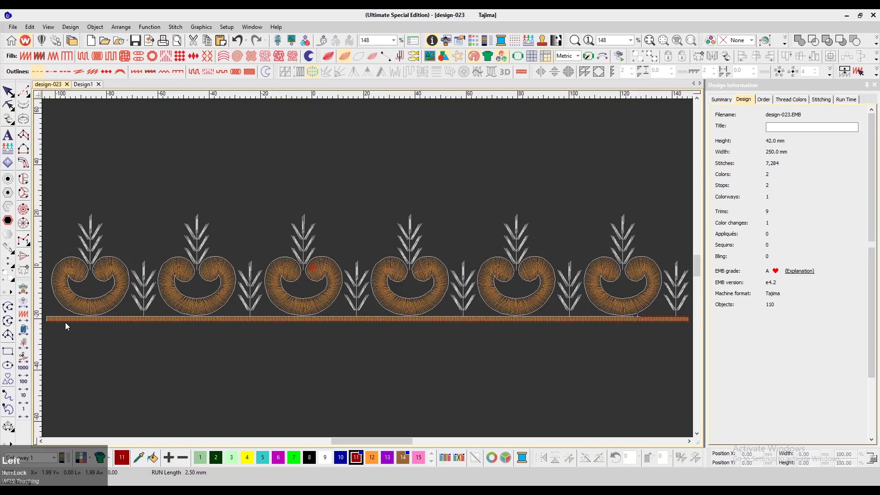
key(ctrl)
scroll(237, 376, up, 4)
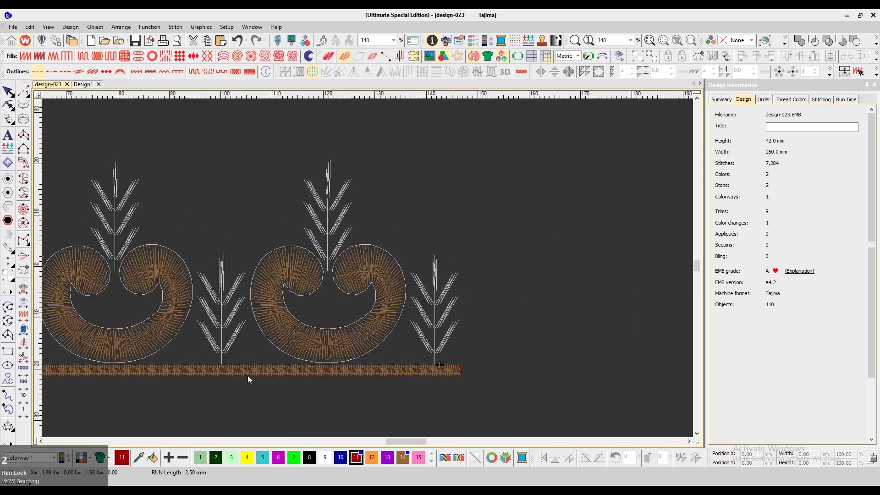
key(Right)
key(Left)
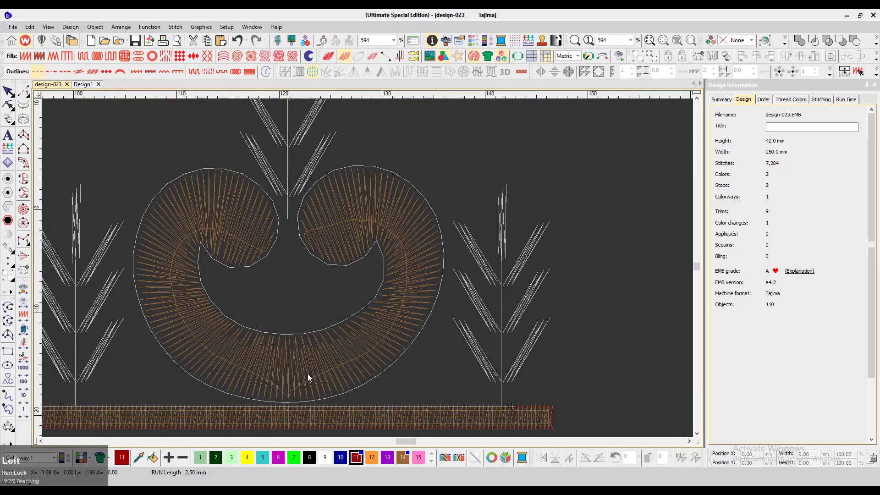
key(t)
key(Right)
key(Left)
scroll(308, 373, up, 2)
scroll(325, 362, down, 3)
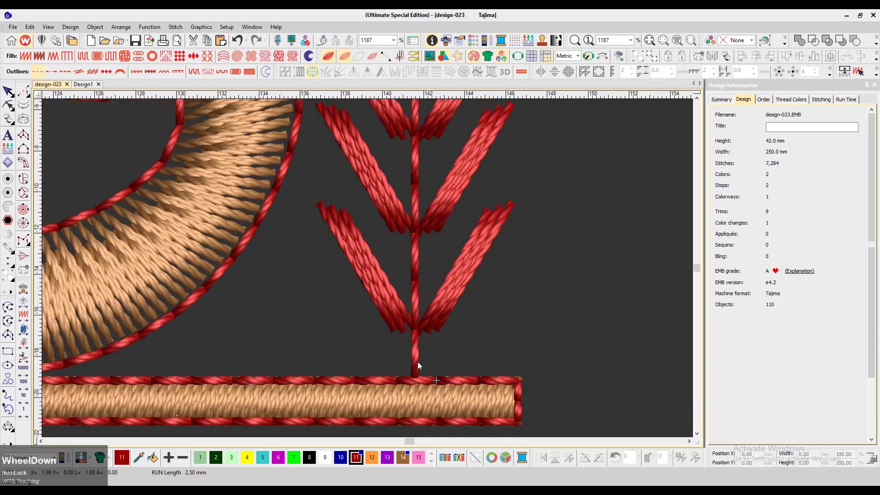
key(Left)
key(Right)
Step: Cut the rightmost small leaf sprig group and paste it into the stitch sequence at the band point beneath it
mouse_move(415, 324)
mouse_down()
mouse_move(436, 321)
mouse_move(408, 334)
mouse_up()
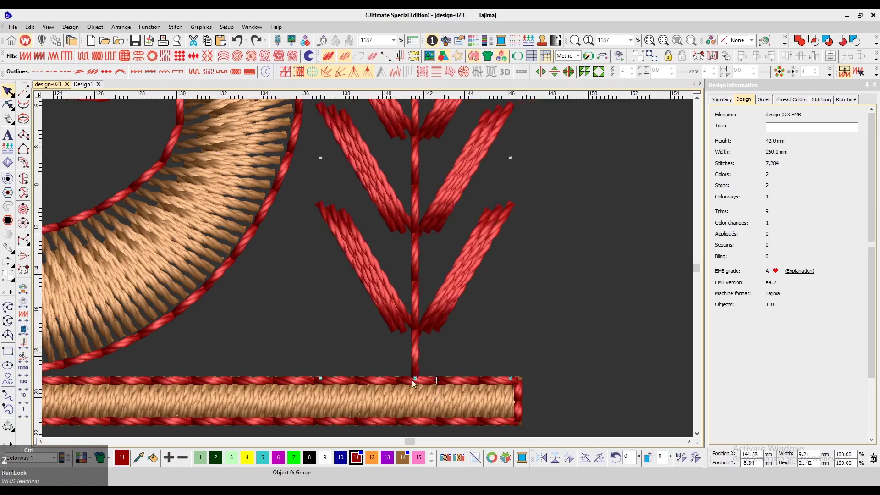
key(shift)
scroll(435, 378, down, 2)
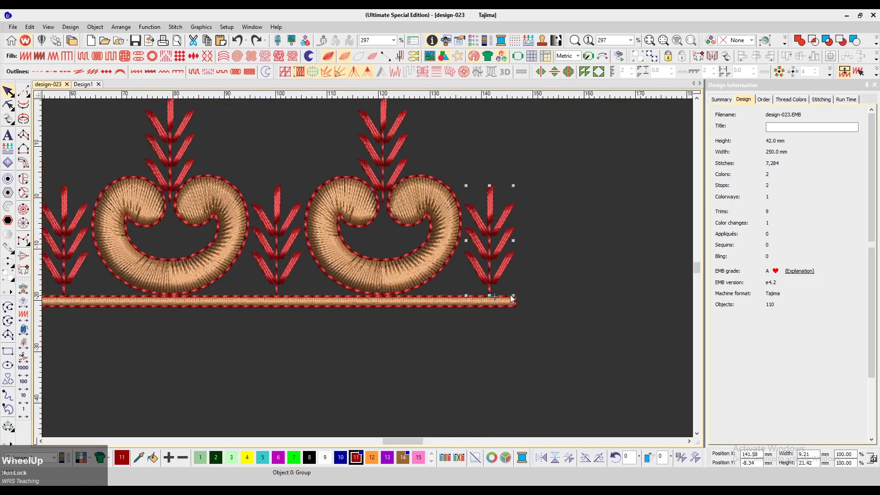
click(488, 274)
key(ctrl+x)
key(ctrl+v)
key(Escape)
Step: Travel along the band's outline stitching to the point directly beneath the sixth motif
key(Right)
key(Right)
key(Right)
key(Right)
key(Right)
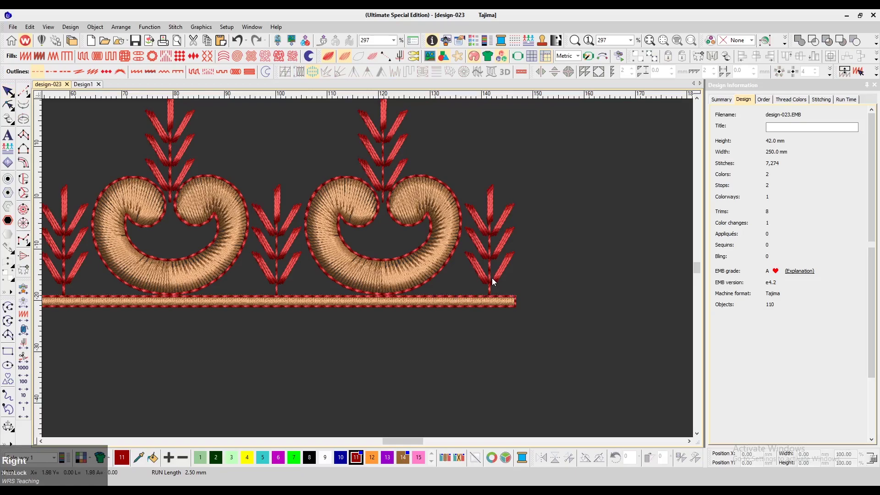
key(Left)
key(Left)
key(Left)
key(Left)
Step: Examine where the sixth motif's red outline starts and ends relative to the band by showing its reshape points
click(439, 272)
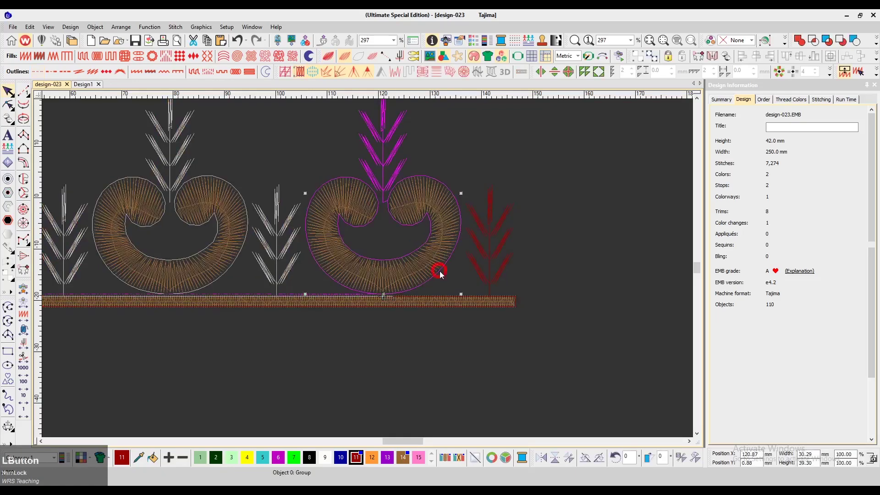
key(h)
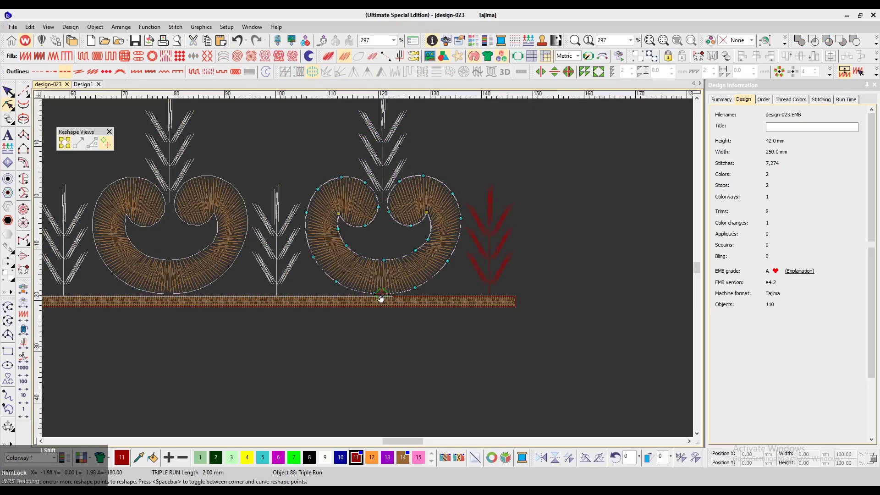
scroll(381, 303, up, 1)
scroll(426, 403, up, 1)
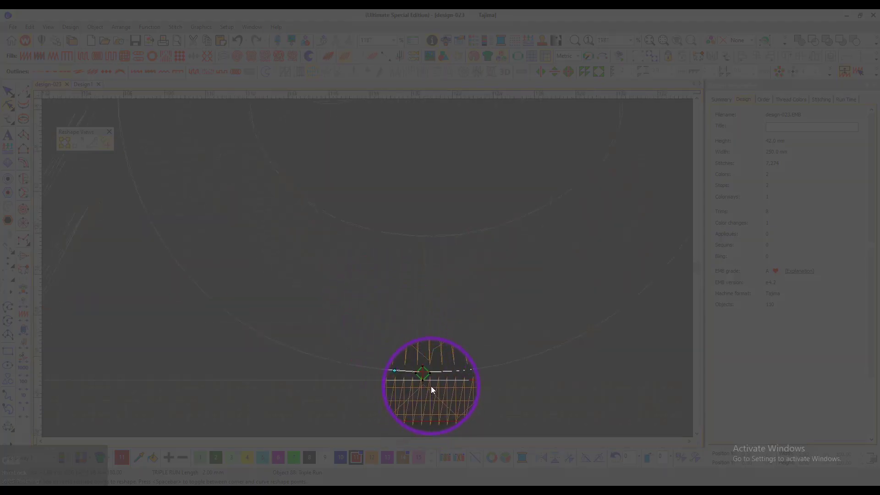
key(Escape)
key(shift+z)
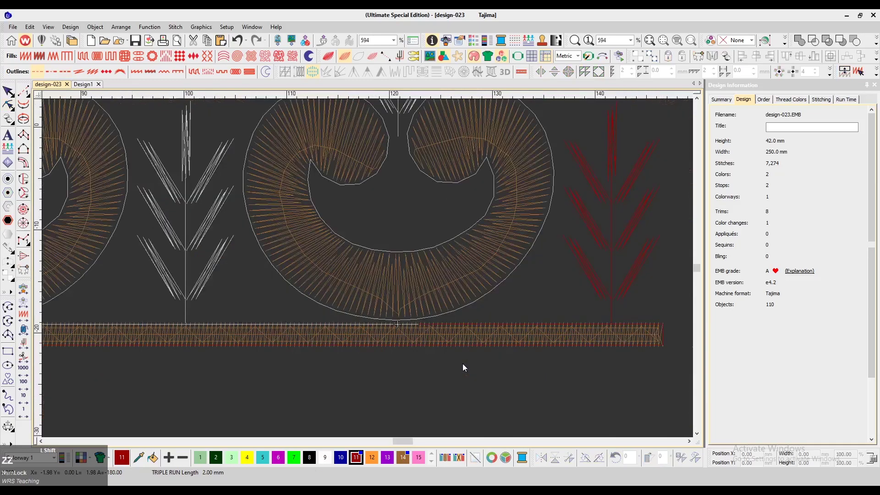
Step: Re-sequence the sixth motif's red outline and leaf group at the band point beneath it with cut and paste
key(shift+z)
click(390, 152)
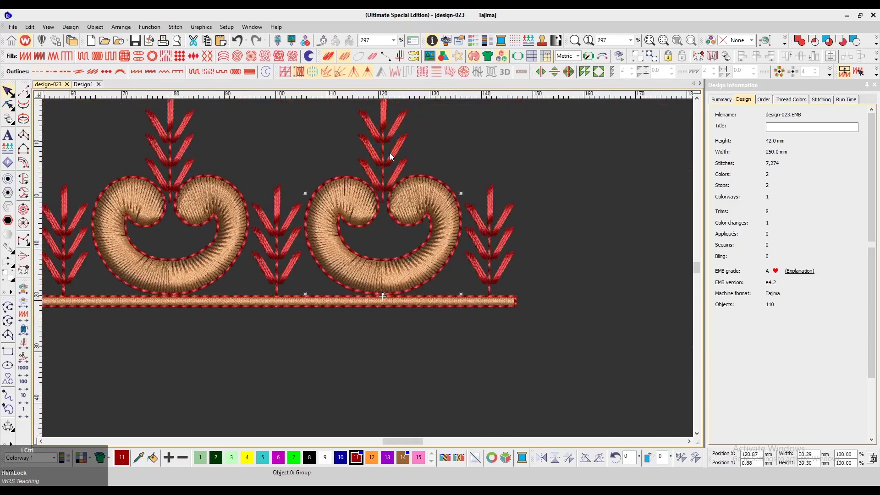
scroll(531, 219, left, 3)
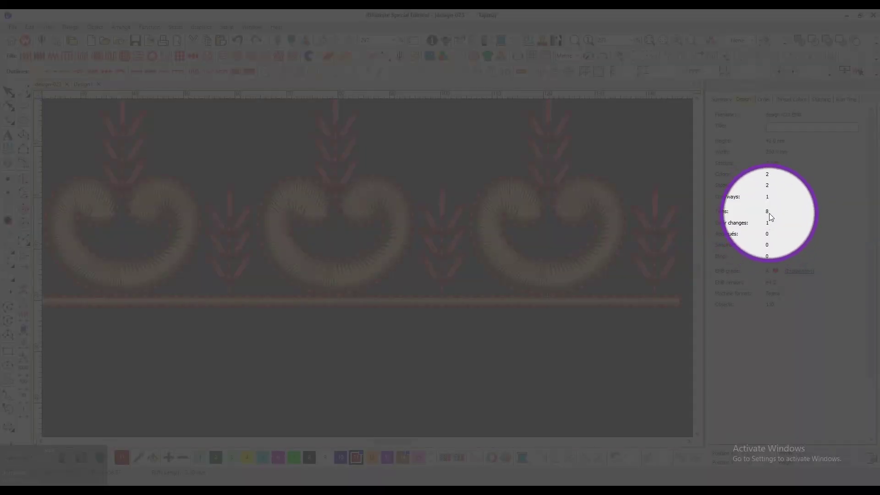
Step: Travel to the band point beneath the small sprig between the fifth and sixth motifs and cut and paste the sprig there
key(Right)
key(Right)
key(Right)
key(Right)
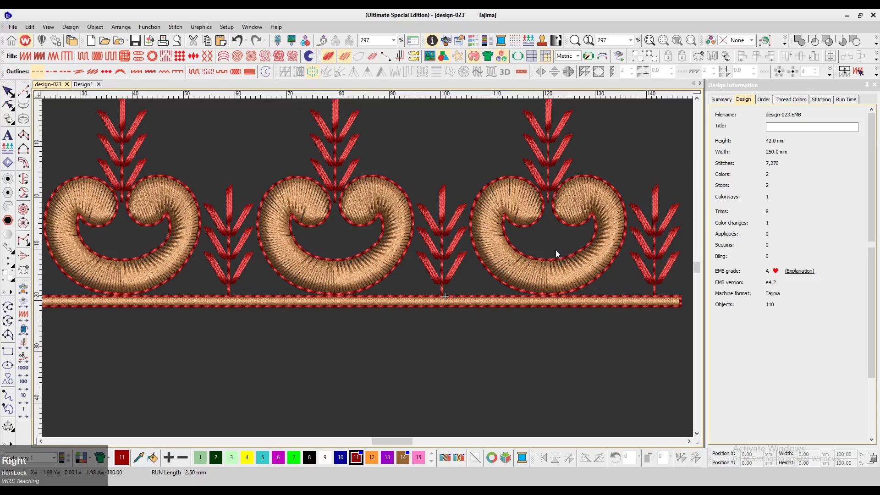
key(ctrl)
ctrl+click(453, 253)
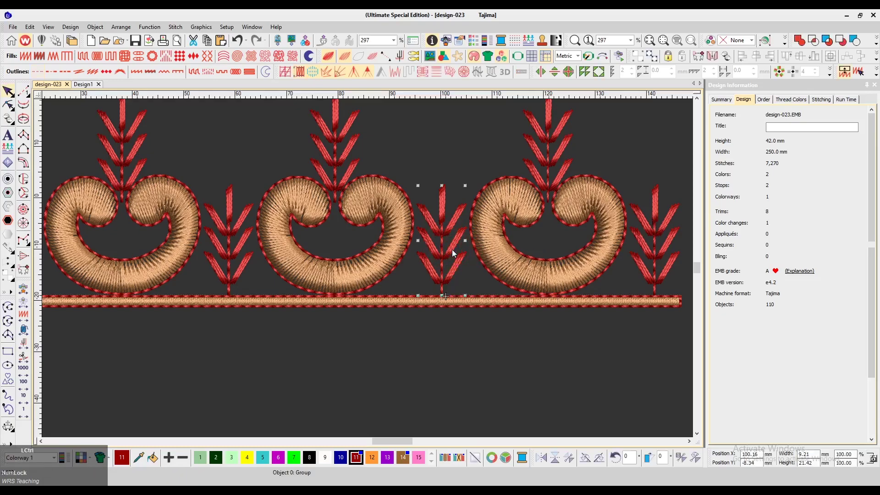
scroll(546, 264, left, 3)
key(Escape)
Step: Insert the fifth motif's red outline and leaf group into the stitch sequence at the band point beneath it, using cut and paste
key(Down)
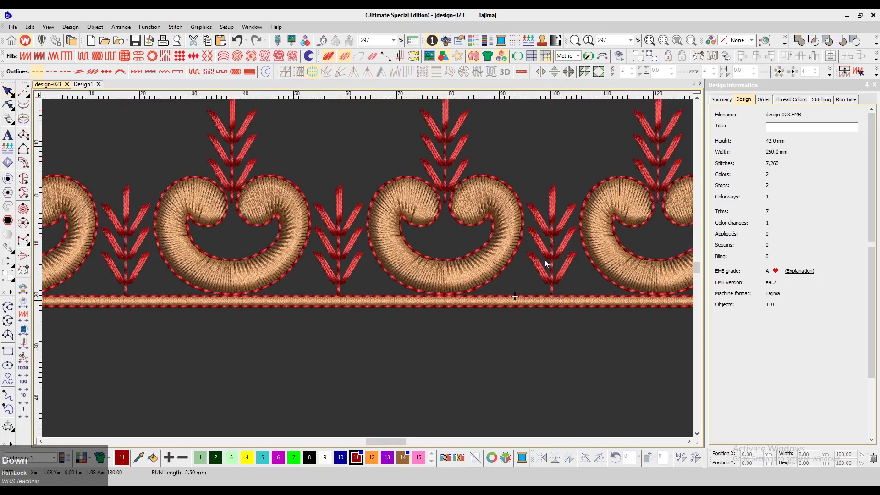
key(Down)
key(Up)
key(Right)
click(511, 188)
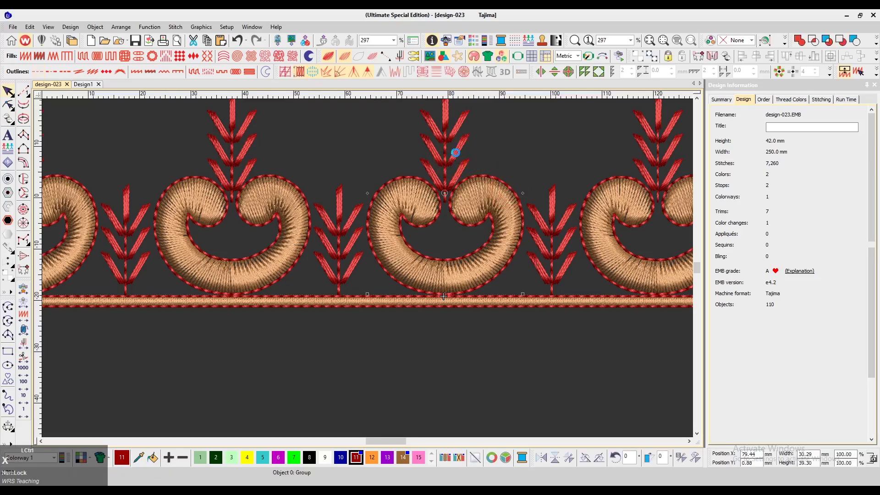
key(Escape)
Step: Move the small sprig between the fourth and fifth motifs to the band point beneath it in the sequence, using cut and paste
key(Down)
key(Left)
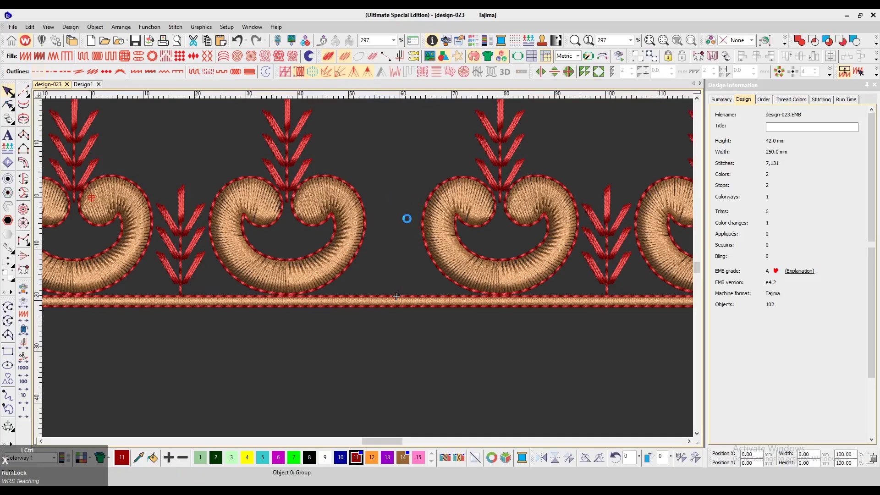
key(Escape)
Step: Travel to the band point beneath the fourth motif and re-sequence its red outline and leaf group there with cut and paste
key(Down)
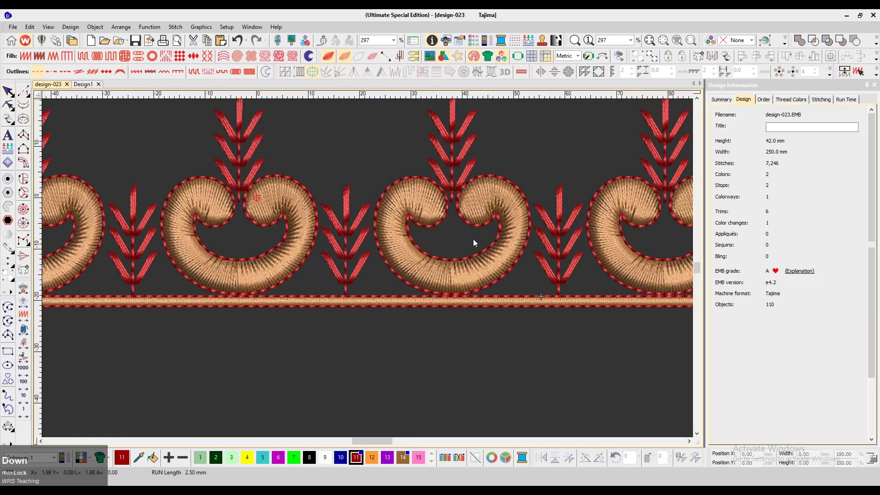
key(Right)
key(Right)
key(Right)
key(Right)
key(Right)
key(Right)
key(Right)
key(Right)
key(Left)
key(Left)
key(Right)
key(Right)
key(Right)
key(BackSpace)
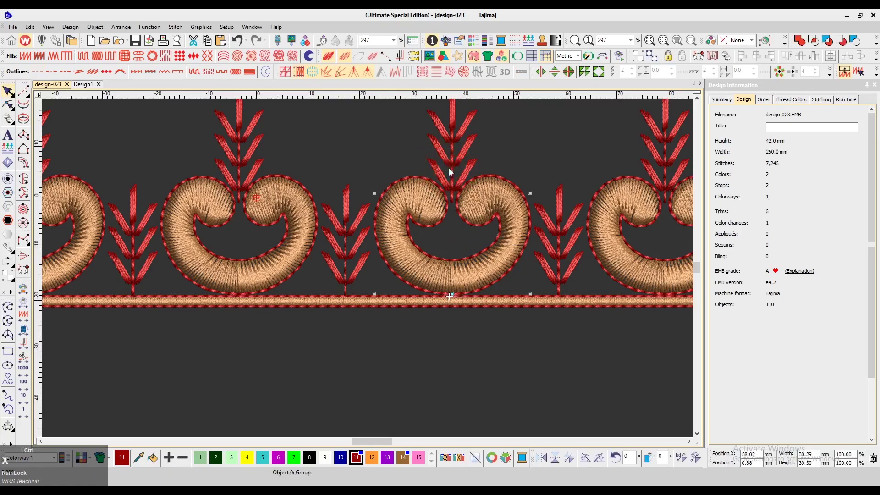
Step: Cut the small sprig between the third and fourth motifs and paste it into the sequence at the band point beneath it
key(Right)
key(Right)
key(Right)
key(Right)
key(Right)
key(Right)
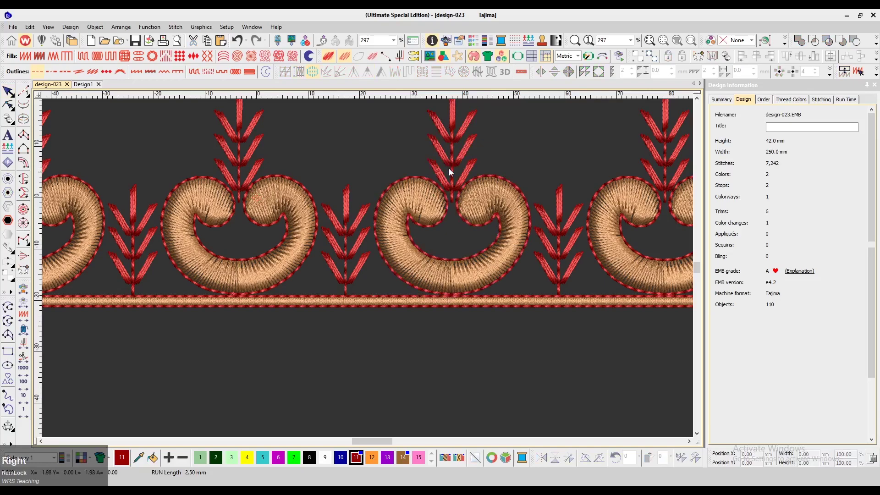
key(Right)
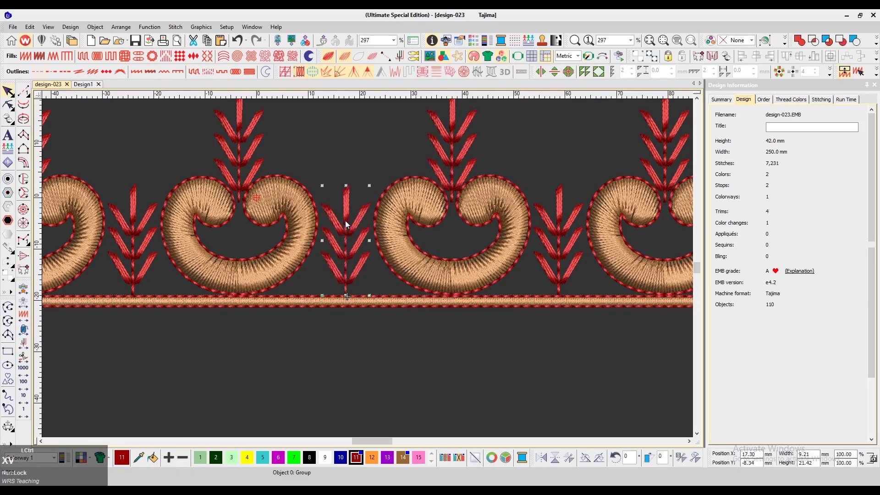
scroll(345, 216, left, 3)
key(Escape)
Step: Cut the third motif's red outline and leaf group and paste it into the sequence at the band point beneath it
key(Down)
key(Right)
click(362, 128)
scroll(473, 233, up, 1)
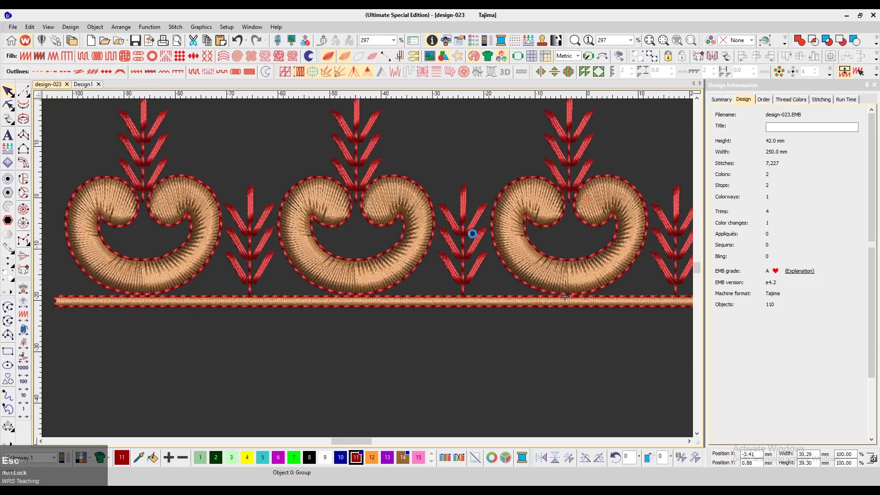
key(BackSpace)
Step: Re-sequence the small sprig between the second and third motifs at the band point beneath it with cut and paste
key(Down)
key(Up)
key(Left)
click(461, 232)
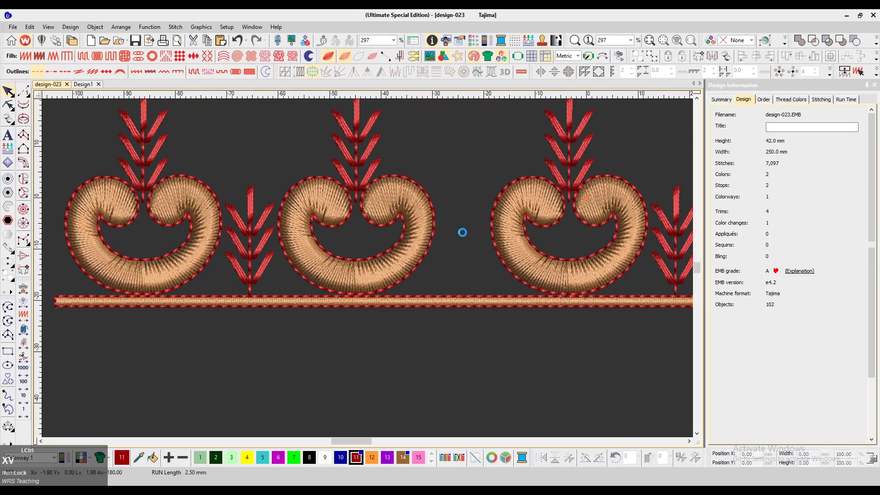
Step: Travel to the band point beneath the second motif and insert its red outline and leaf group there using cut and paste
key(Down)
key(Right)
key(Down)
key(Right)
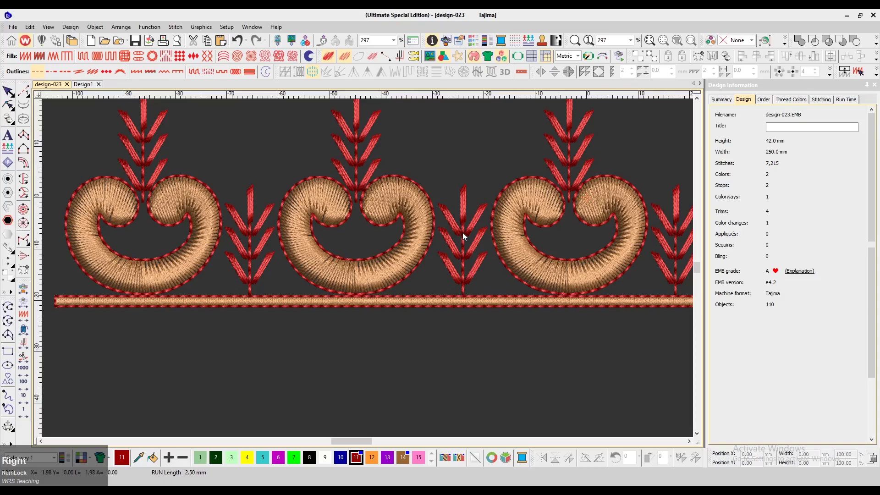
key(Left)
click(366, 152)
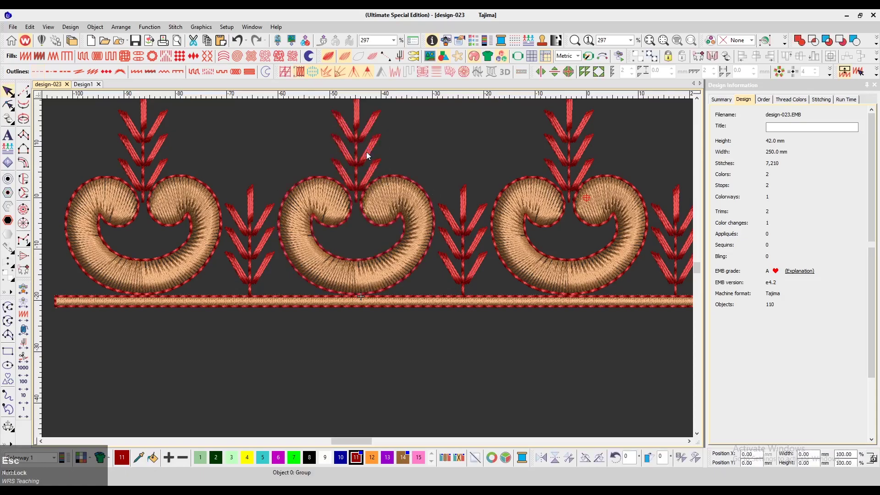
Step: Insert the small sprig between the first and second motifs into the sequence at the band point beneath it, using cut and paste
key(Down)
key(Right)
key(Down)
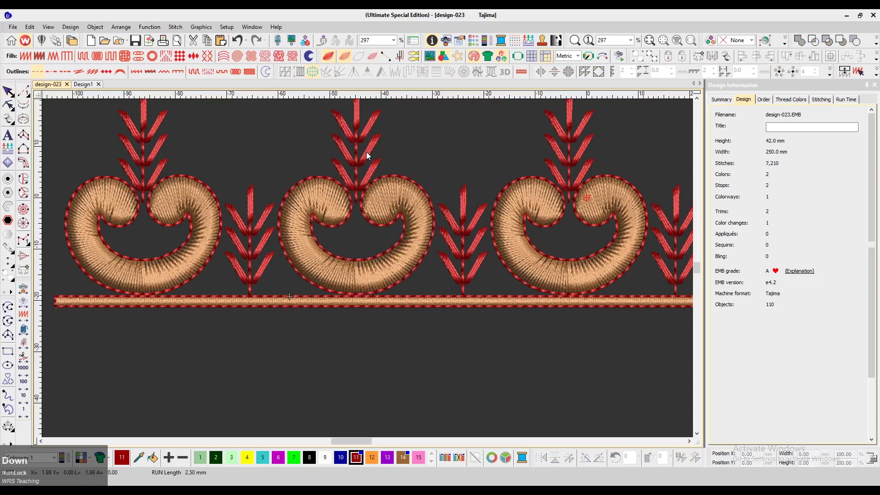
ctrl+click(251, 207)
key(Escape)
Step: Move the first motif's red outline and leaf group by cut and paste to the band point directly beneath it
key(Down)
key(Left)
key(Right)
click(157, 149)
key(ctrl+x)
key(ctrl+v)
key(Escape)
Step: Show the whole border and return the stitch cursor to the start of the design
key(0)
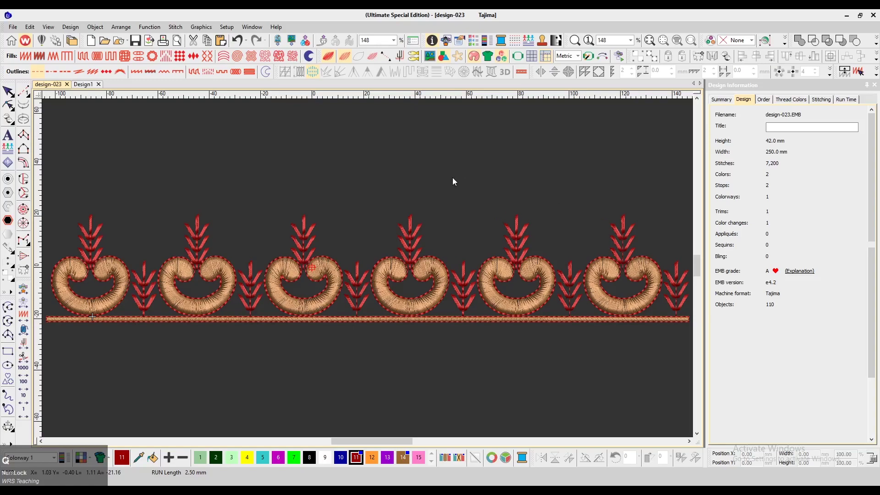
click(452, 177)
key(Home)
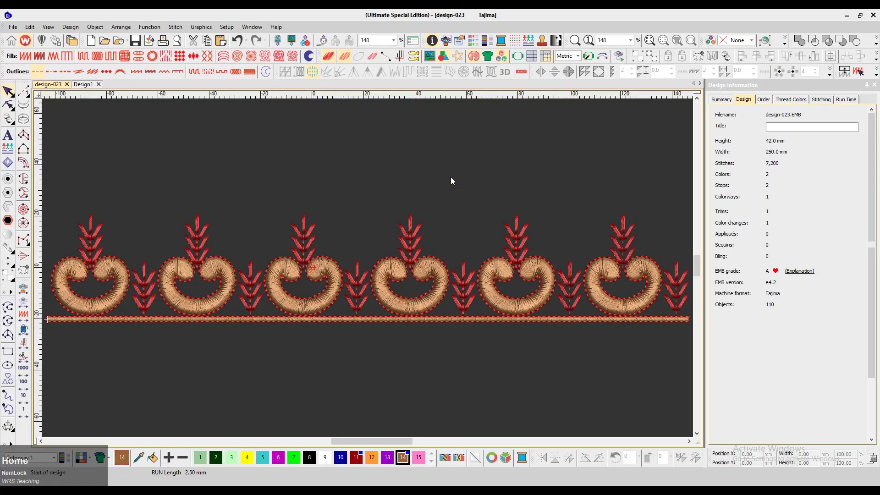
Step: Travel by trim through the stitching sequence to the design's end, checking the stitches with TrueView off and on
key(t)
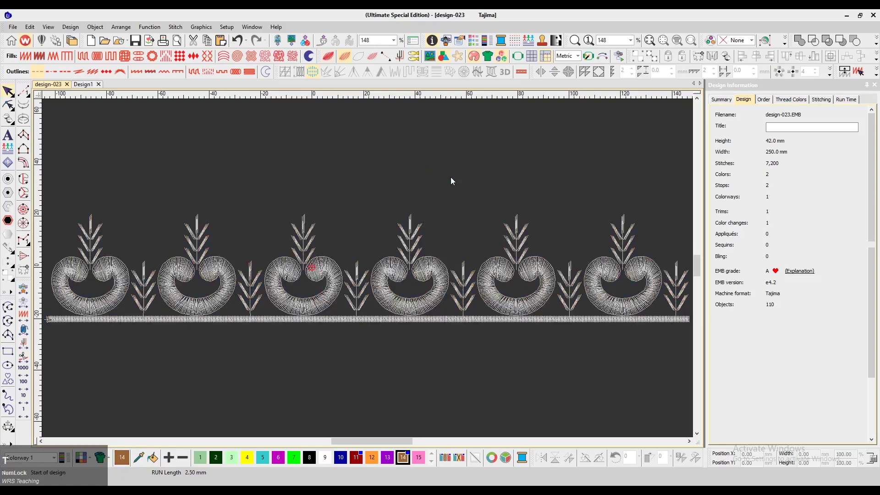
right_click(25, 360)
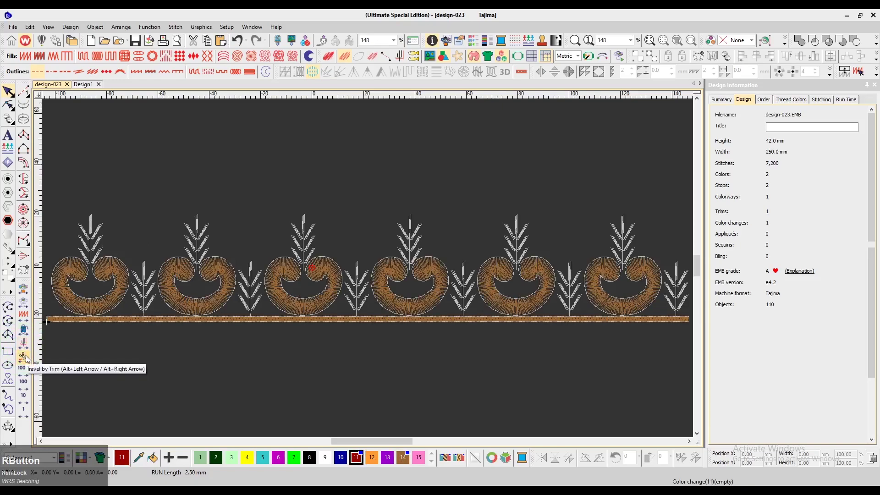
right_click(26, 359)
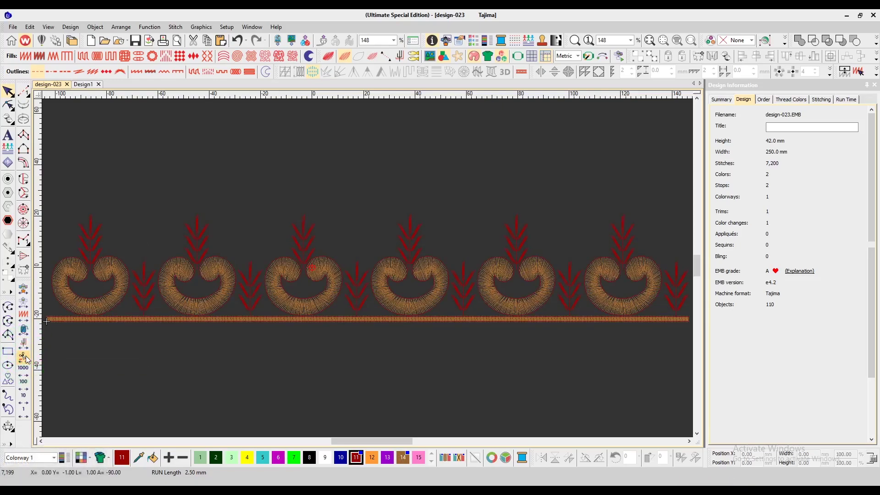
key(t)
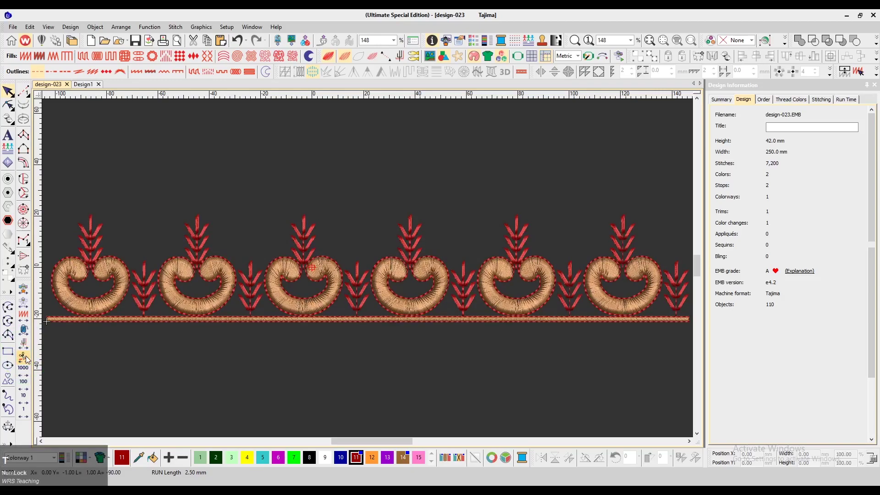
key(t)
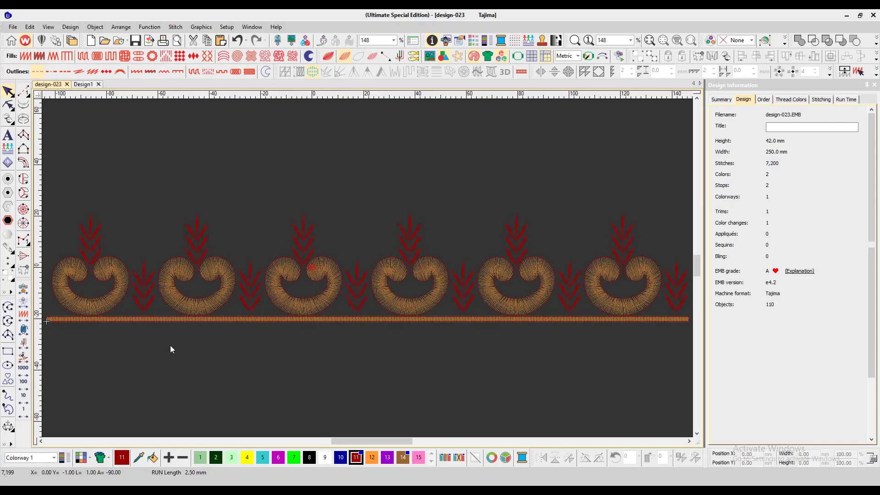
Step: Move the small sprig between the third and fourth motifs to the design's start by cut and paste, and travel through the trims
key(Home)
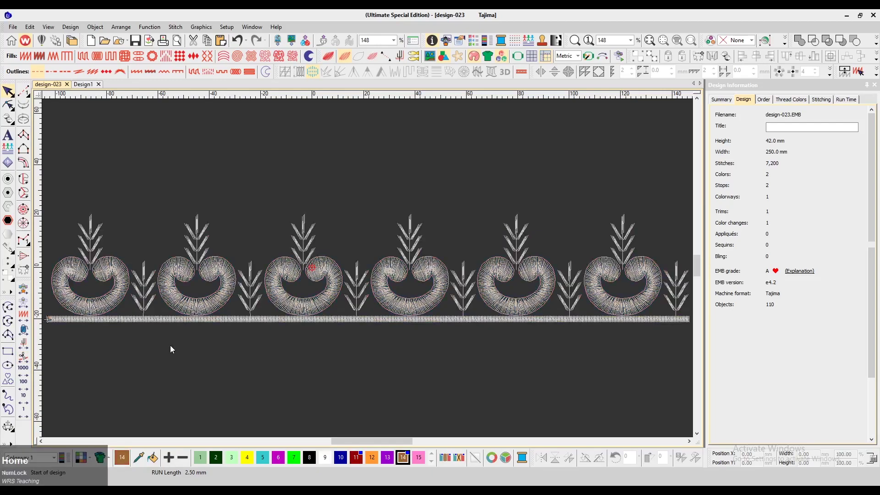
click(356, 264)
key(ctrl+x)
key(ctrl+v)
click(374, 368)
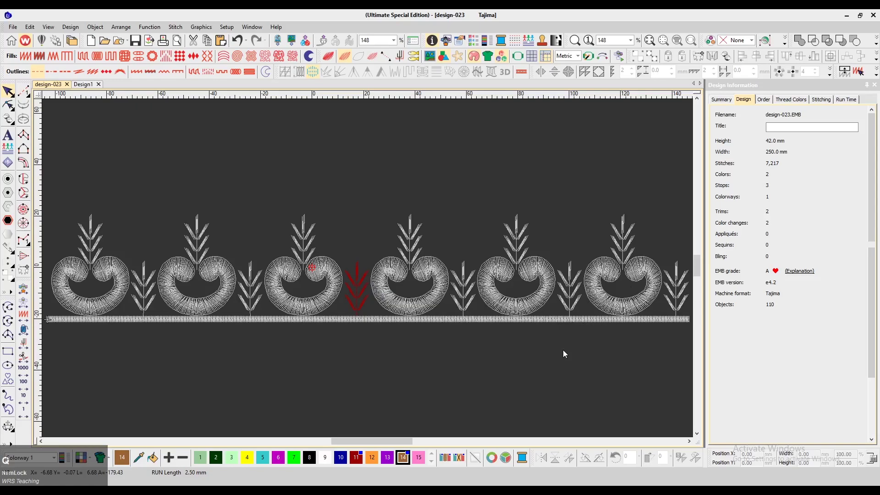
key(Home)
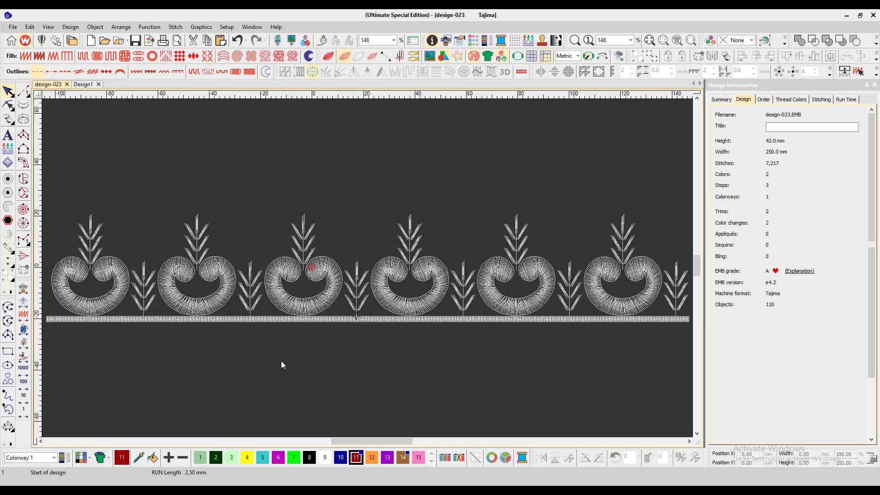
right_click(25, 359)
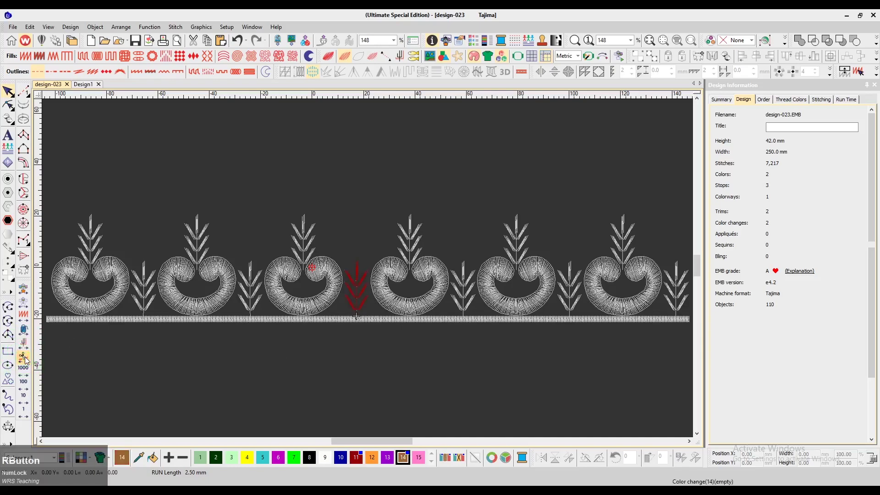
right_click(25, 360)
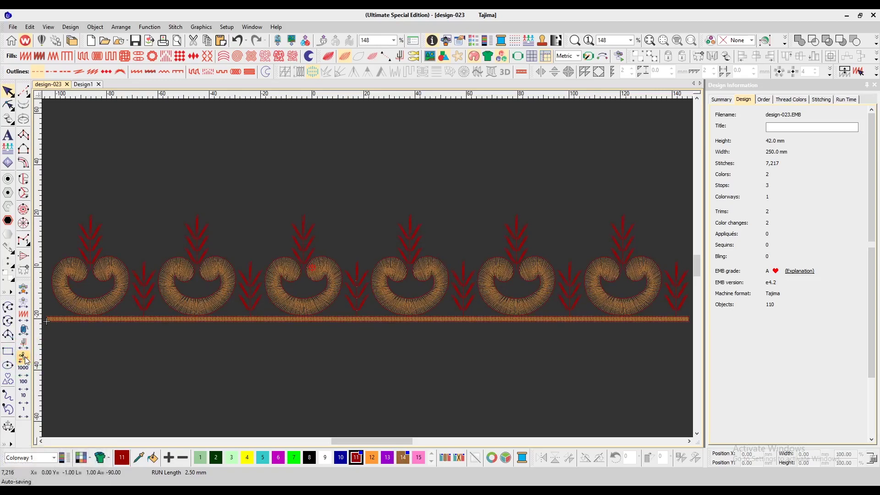
Step: Undo the last cut and paste of the small sprig between the third and fourth motifs
key(ctrl+z)
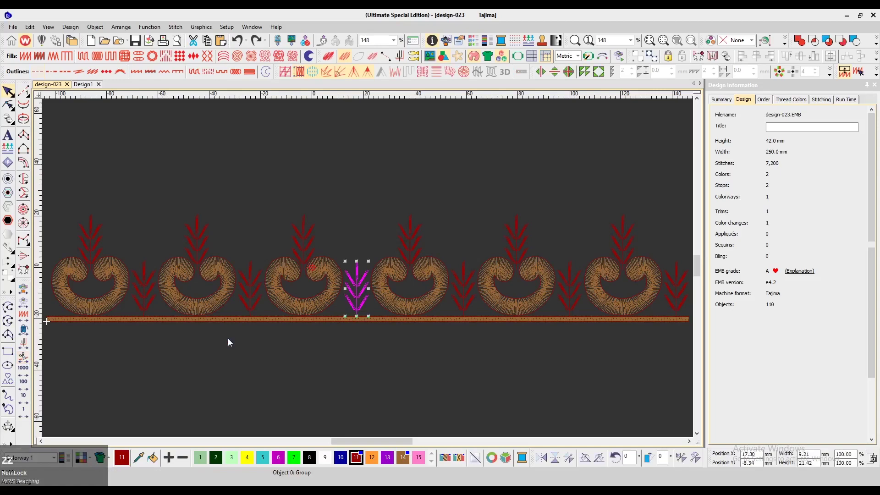
key(Escape)
click(329, 354)
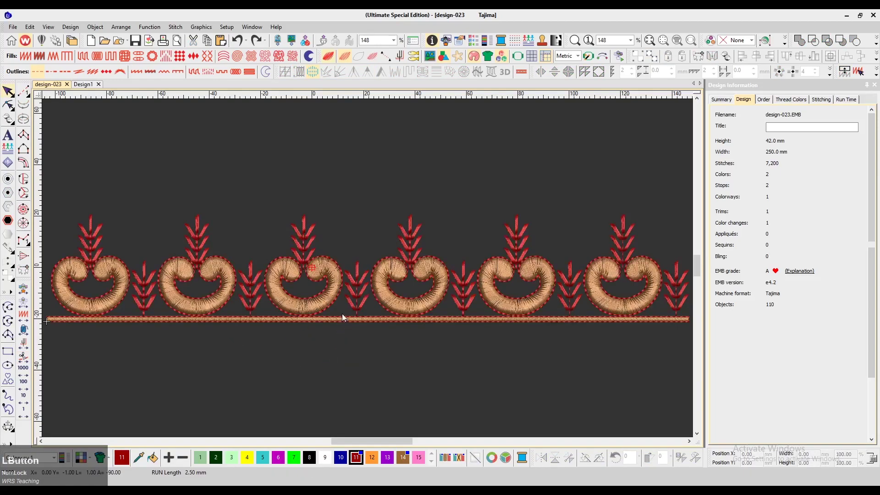
Step: Simulate the whole border's stitching order in the stitch player, raising the playback speed to 6540 s/m
key(r)
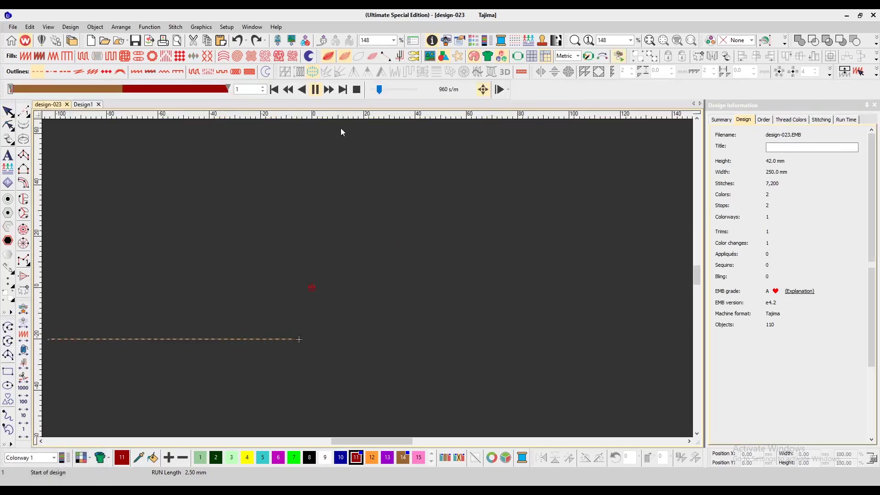
drag(382, 92, 396, 100)
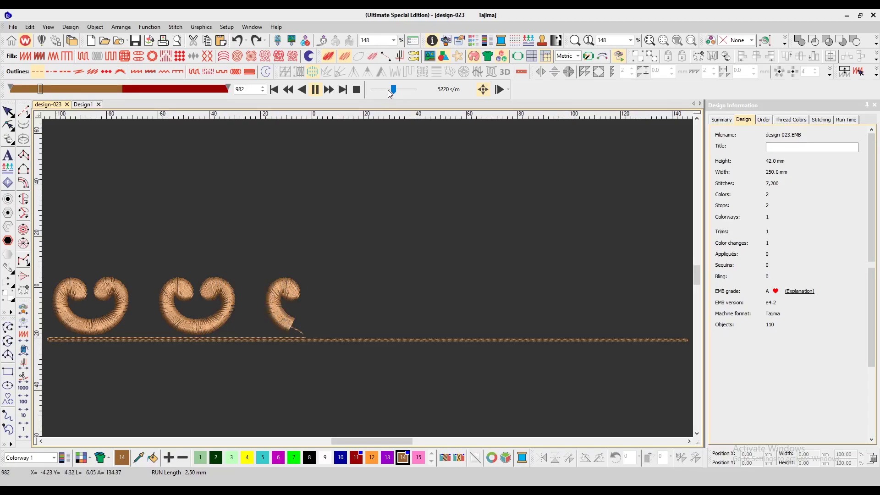
click(393, 90)
drag(395, 91, 397, 92)
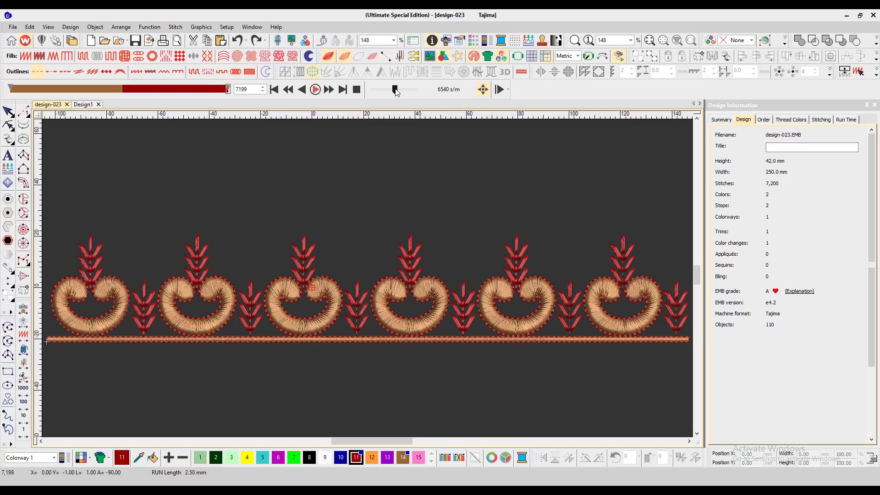
click(387, 169)
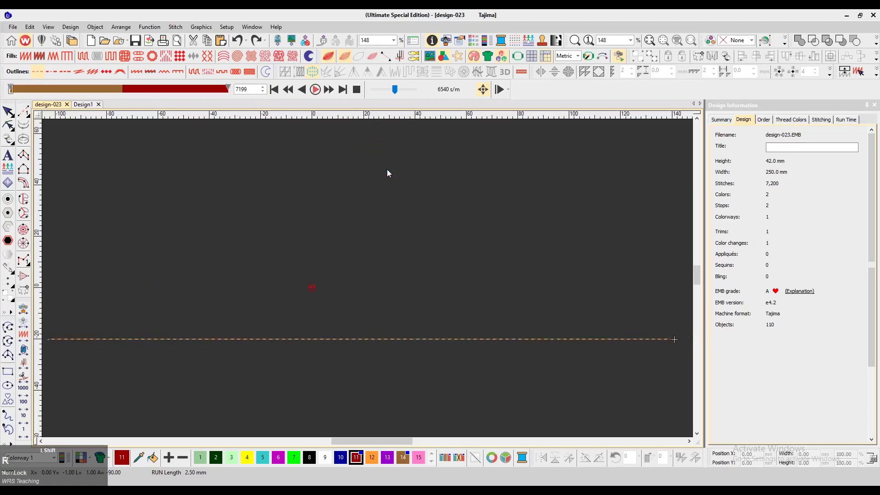
key(Escape)
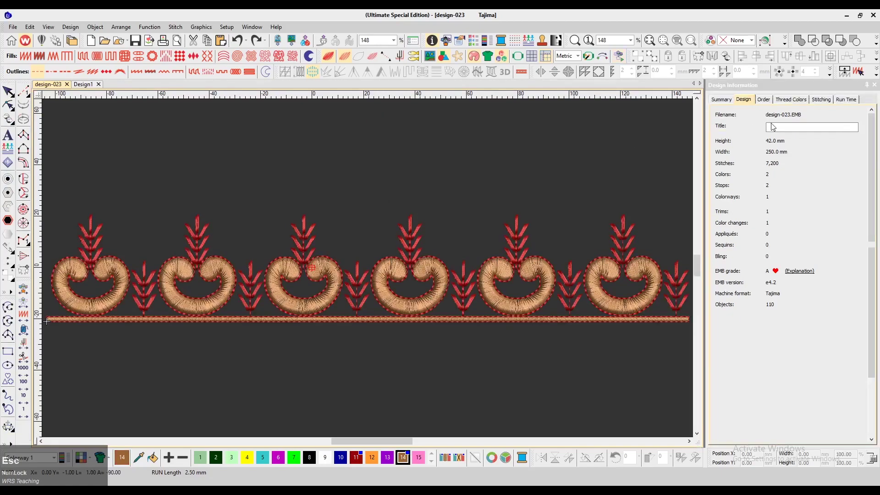
Step: Hide the design information to examine the whole border enlarged, and show the information again with the entire design in view
click(875, 85)
click(489, 170)
key(F2)
click(476, 172)
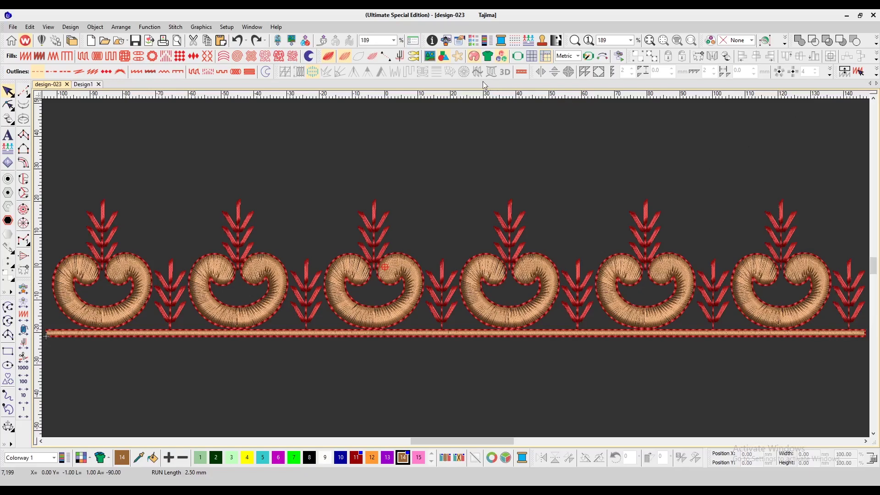
key(alt)
click(488, 59)
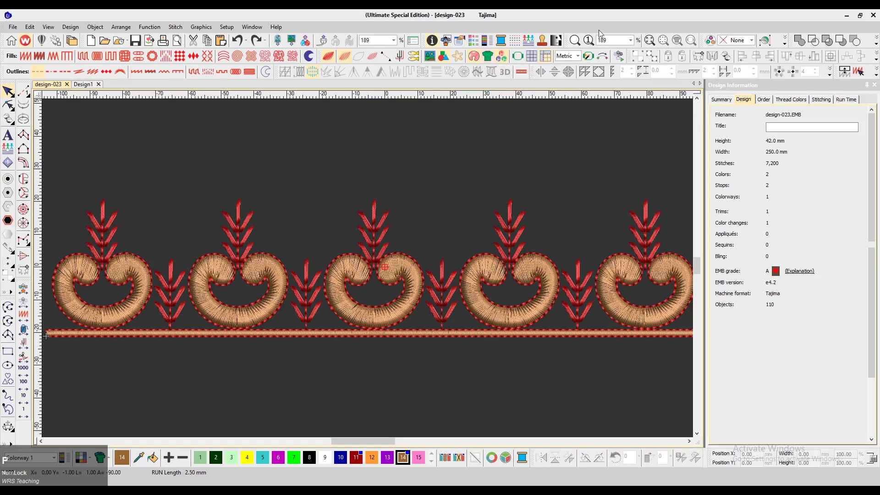
key(F2)
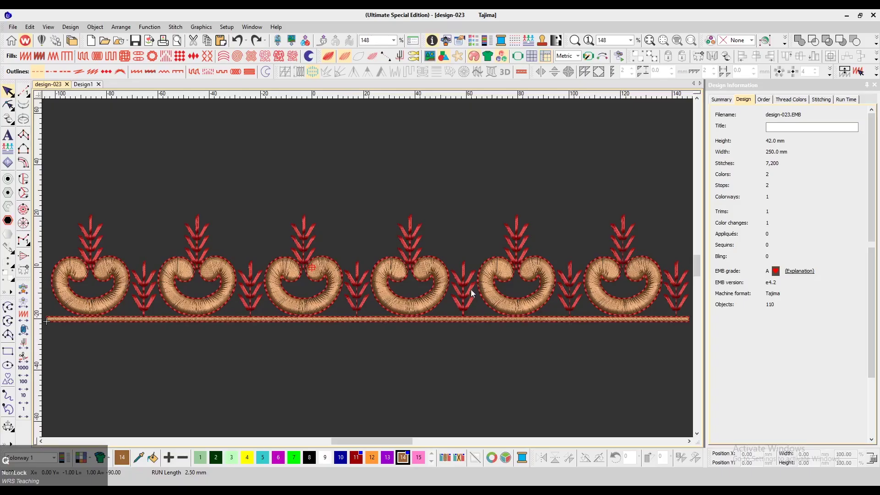
Step: Move the small sprigs after the second, fourth and fifth motifs to the end of the stitching sequence by cut and paste
click(472, 294)
click(251, 291)
key(ctrl+x)
key(ctrl+v)
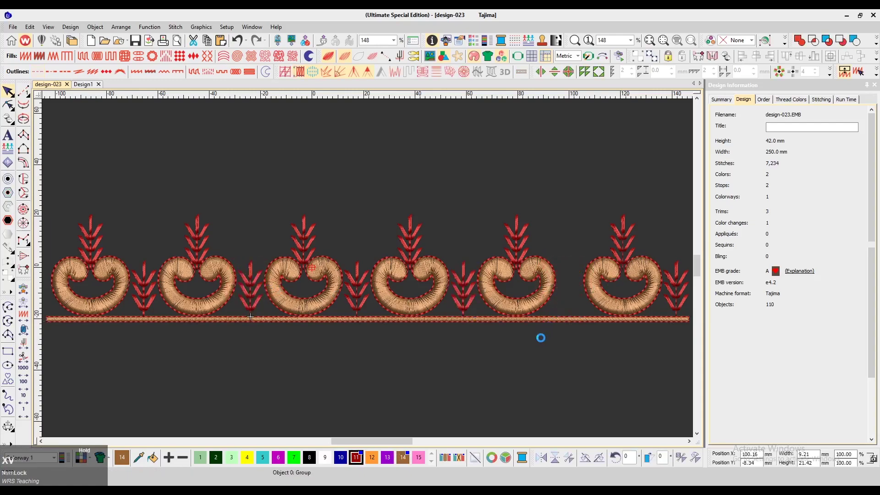
click(538, 351)
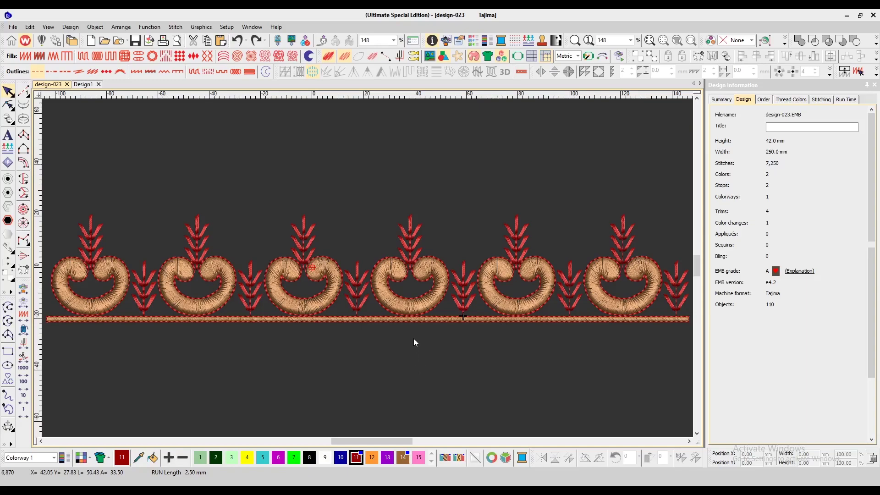
Step: Return to the design's start with TrueView off and travel along the sequence to check where the relocated sprigs stitch
key(Tab)
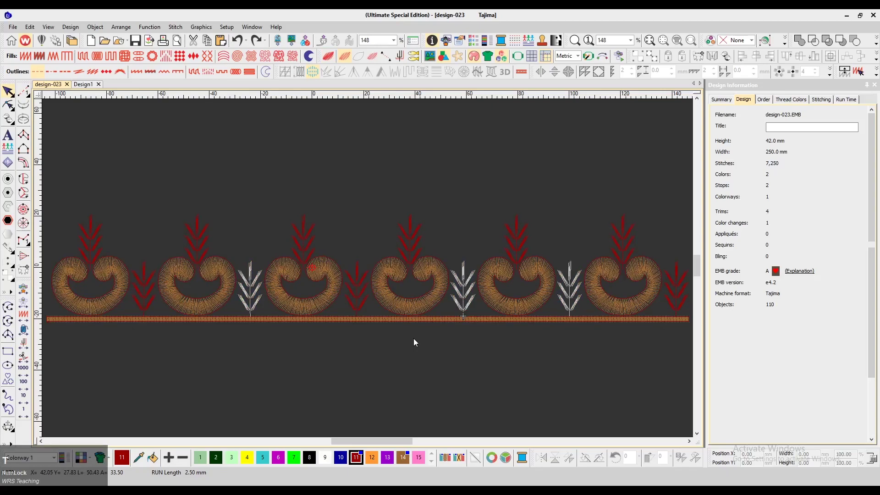
key(Home)
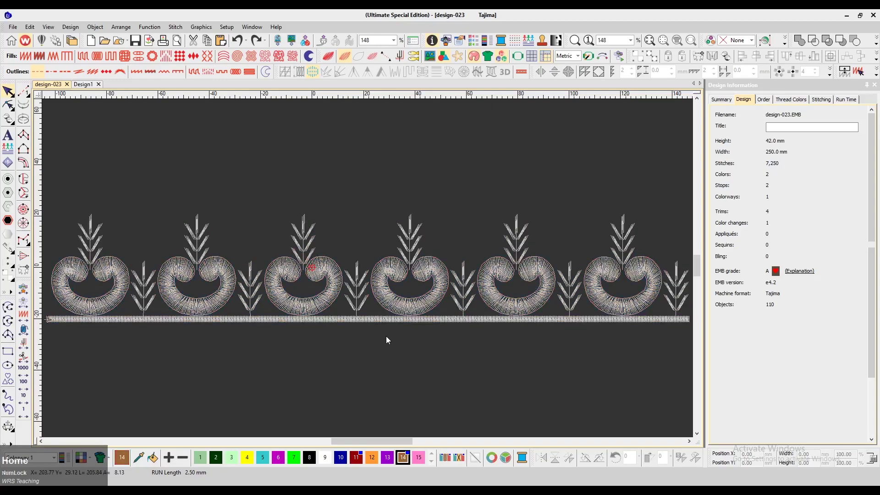
right_click(27, 348)
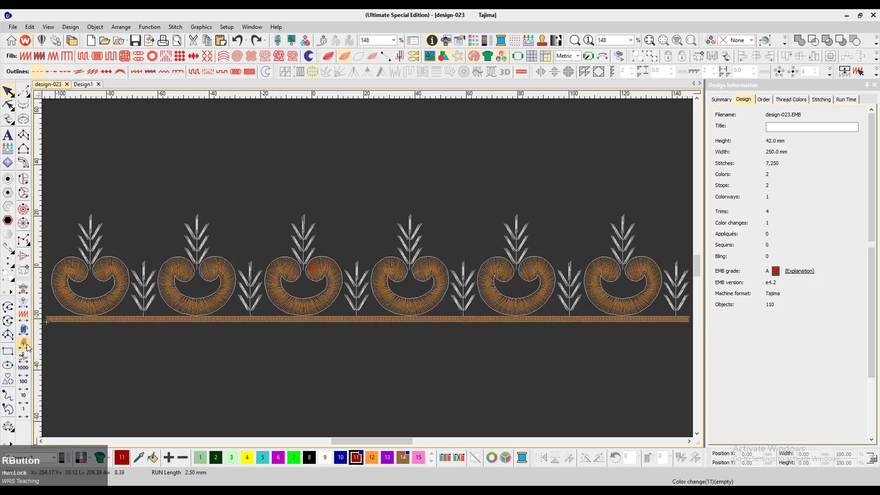
right_click(27, 347)
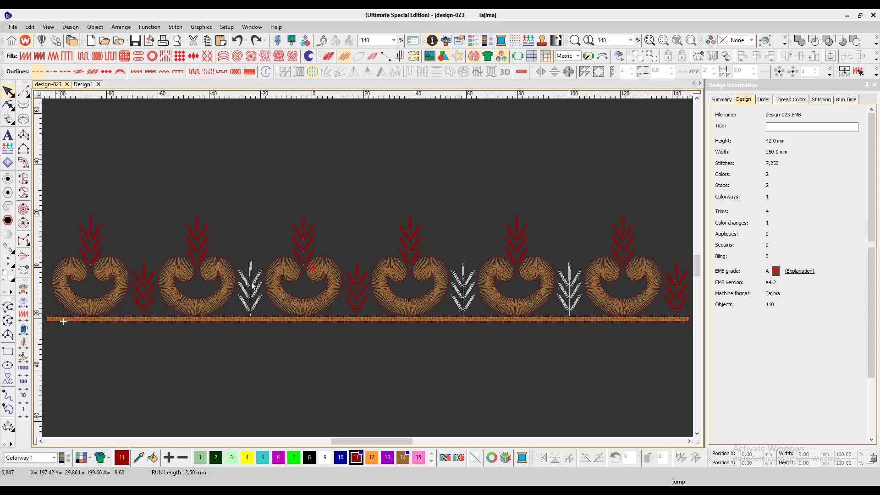
Step: Try raising the sprigs after the second, fourth and fifth motifs off the band, and undo these moves
drag(253, 286, 253, 250)
drag(463, 287, 463, 250)
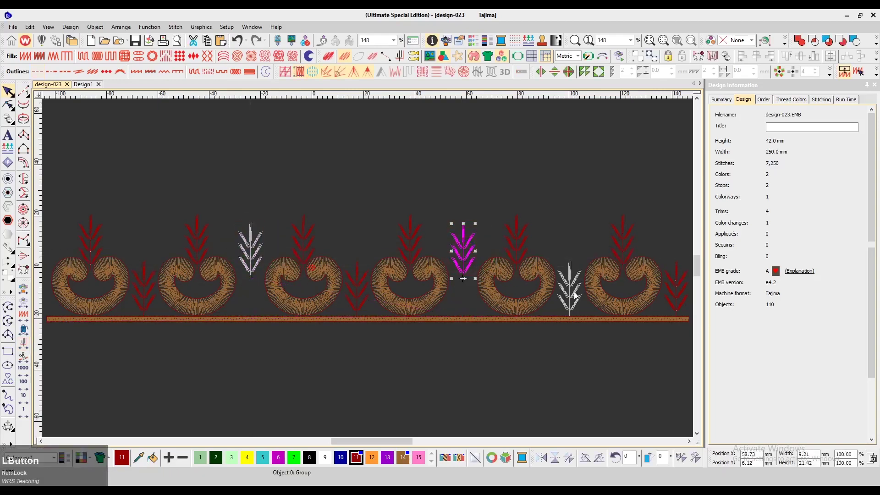
drag(576, 296, 576, 234)
key(ctrl+z)
key(ctrl+z)
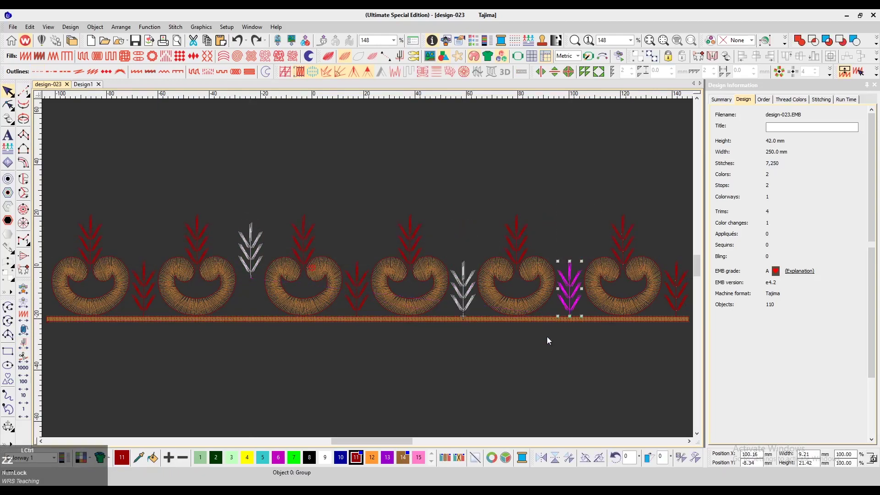
key(ctrl+z)
Step: Travel by trim through the relocated sprigs to the one after the fifth motif and display the design's connectors
right_click(253, 342)
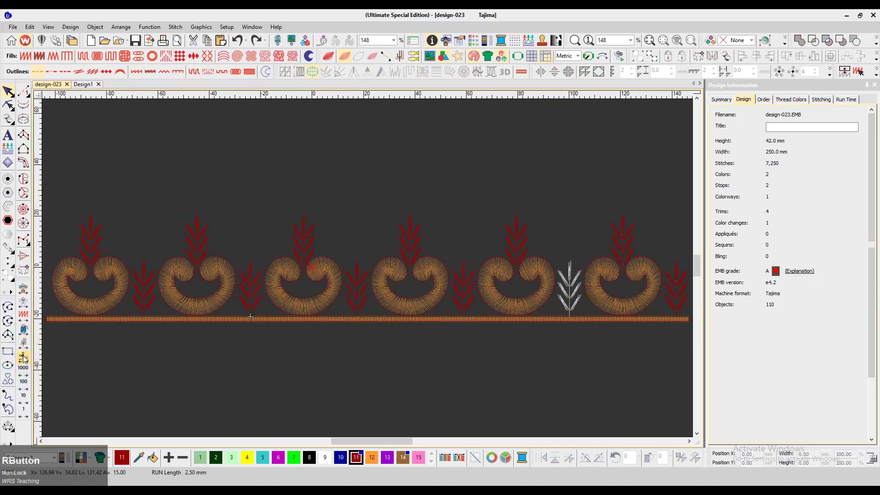
key(shift)
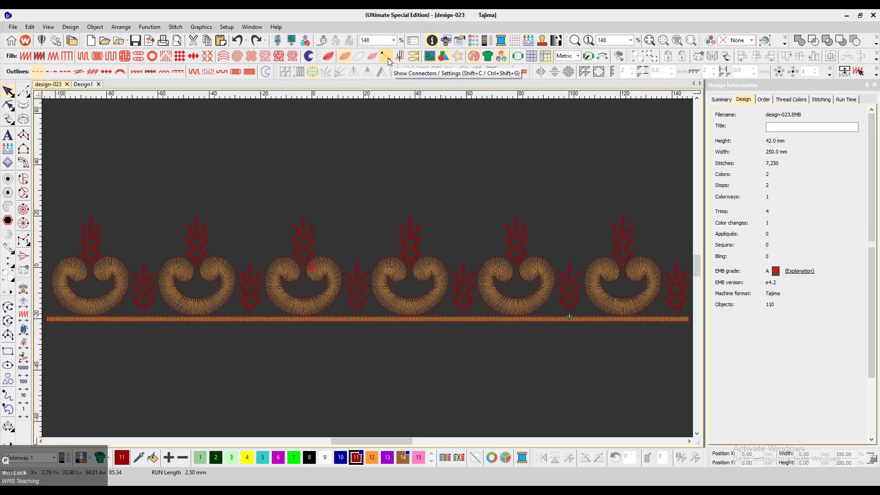
click(388, 58)
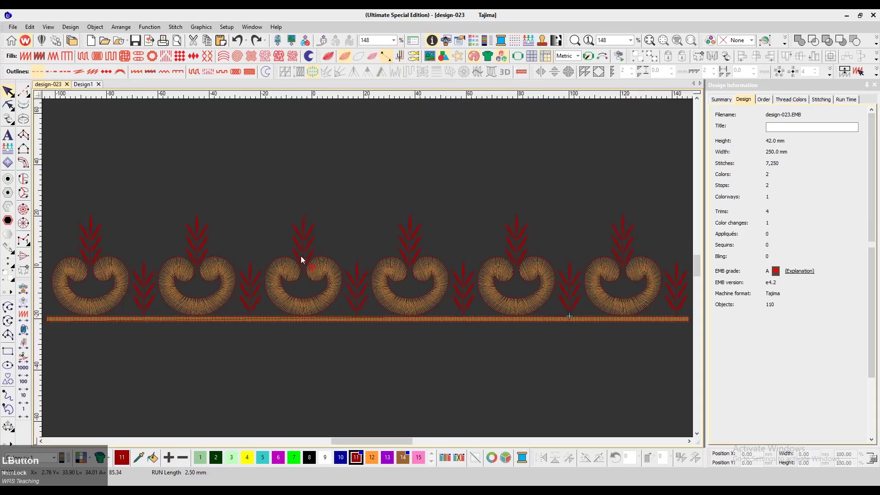
Step: Raise the small sprigs after the second and fifth motifs above the band, undoing the move of the one after the third motif
click(254, 293)
drag(254, 293, 253, 250)
click(357, 287)
drag(357, 288, 357, 244)
key(ctrl+z)
click(571, 247)
drag(571, 284, 571, 229)
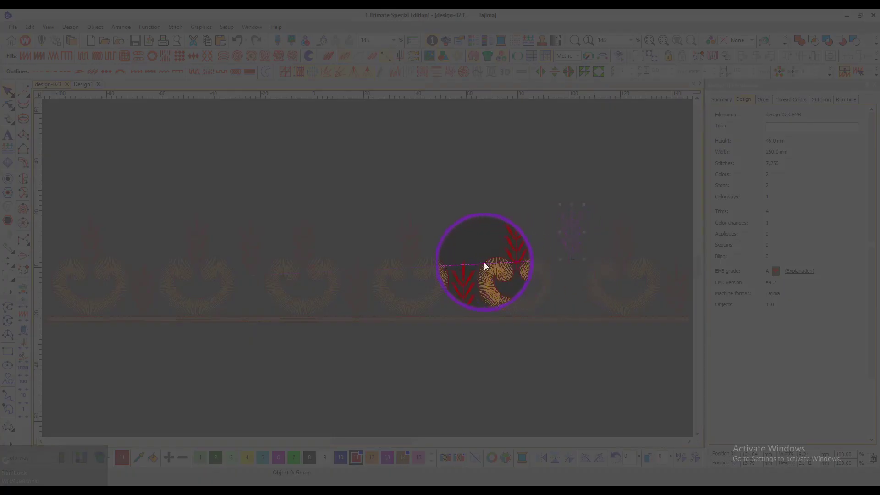
key(shift)
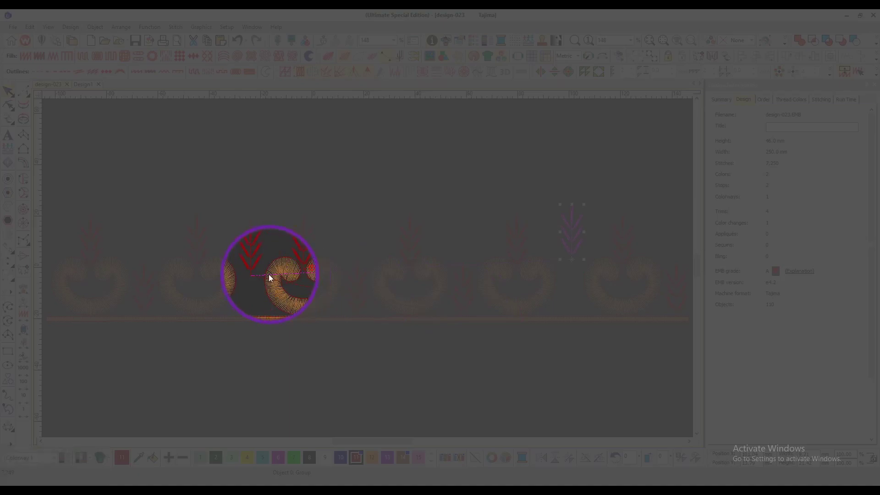
key(Num_Lock)
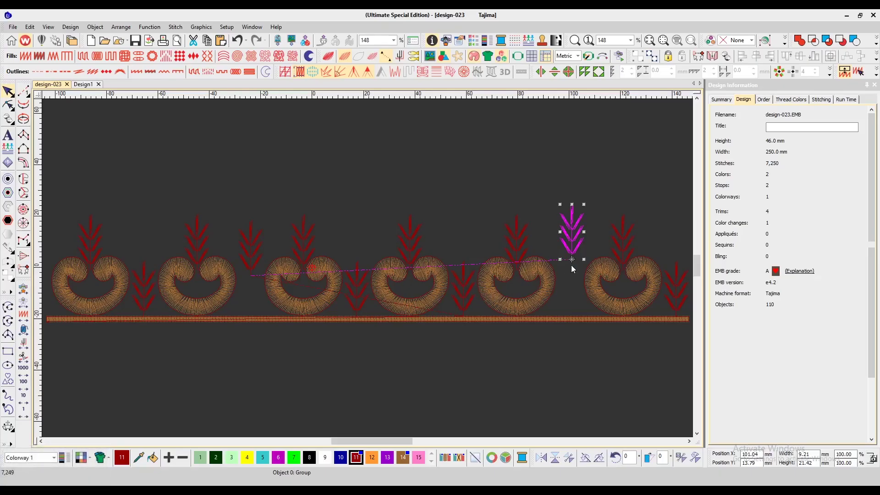
key(ctrl)
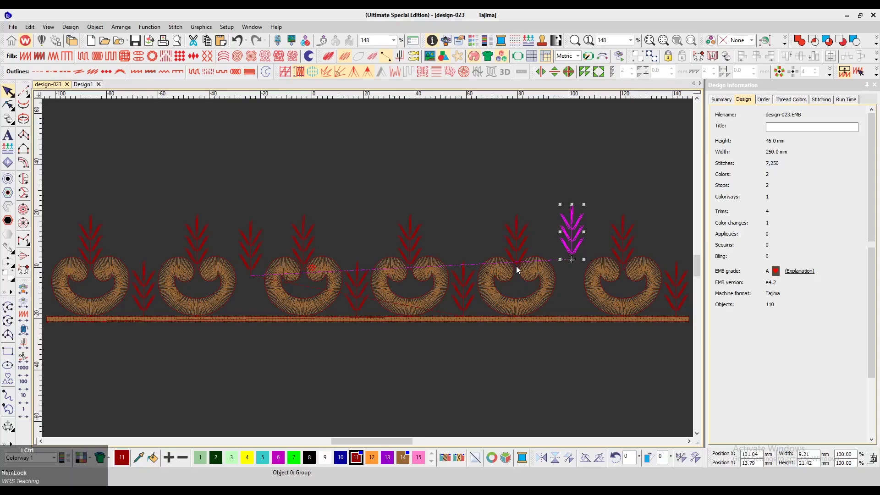
Step: Undo the raising of the small sprigs after the second and fifth motifs
key(2)
key(2)
key(2)
key(2)
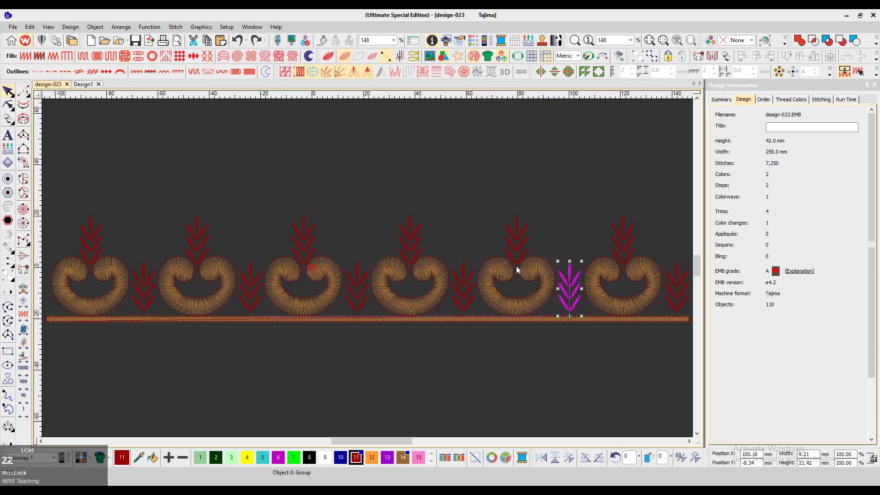
Step: Travel to the band below the sprig after the second motif, and cut and paste that sprig into the sequence there
key(shift+z)
key(Up)
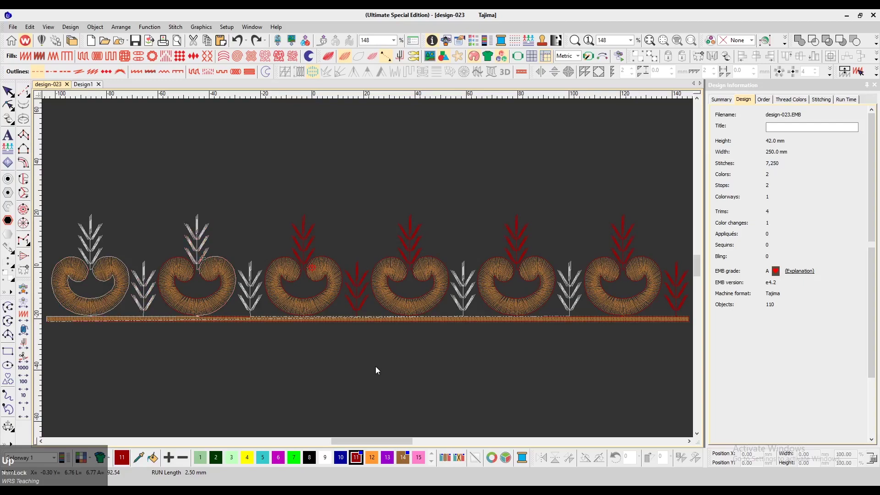
key(Right)
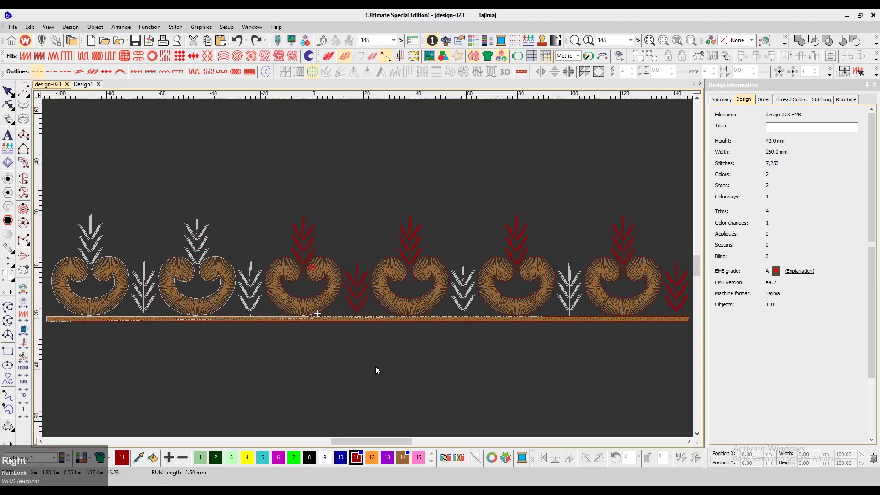
key(Left)
click(251, 287)
key(ctrl+x)
key(ctrl+v)
scroll(383, 325, down, 2)
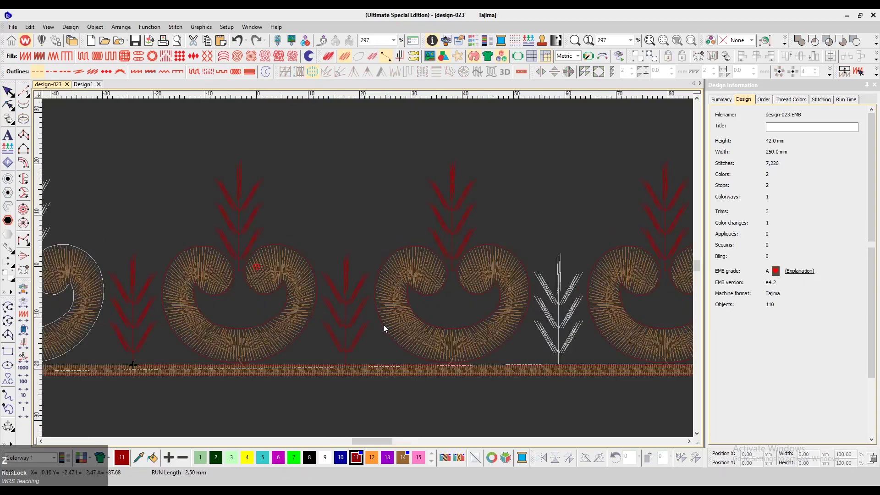
Step: Travel forward through the stitching from the third motif to the sixth
key(Up)
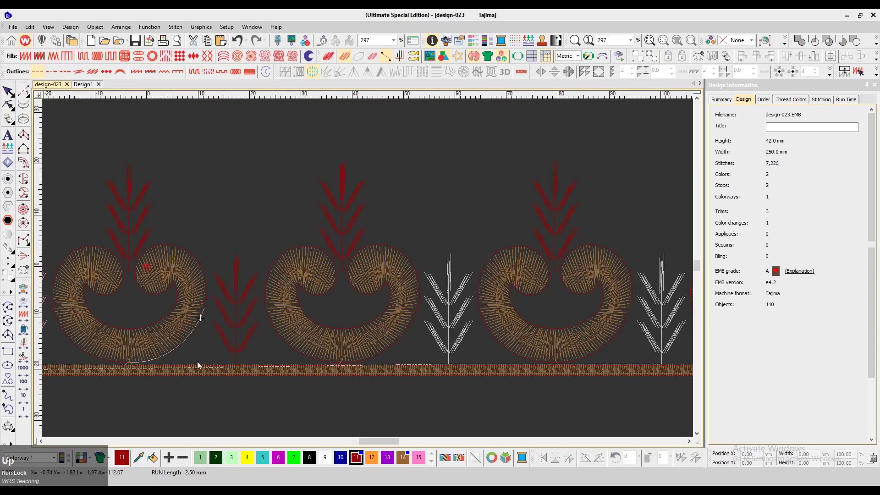
scroll(197, 362, up, 2)
key(Up)
key(Up)
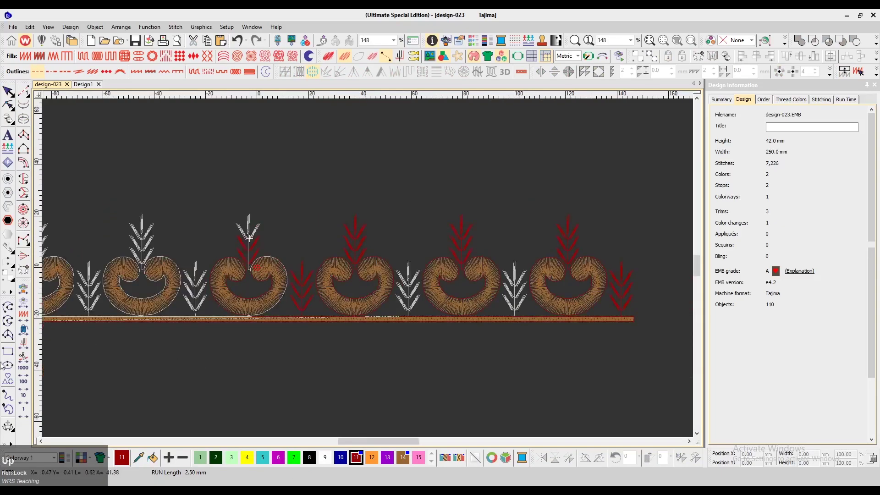
click(26, 389)
click(25, 389)
click(25, 389)
click(26, 373)
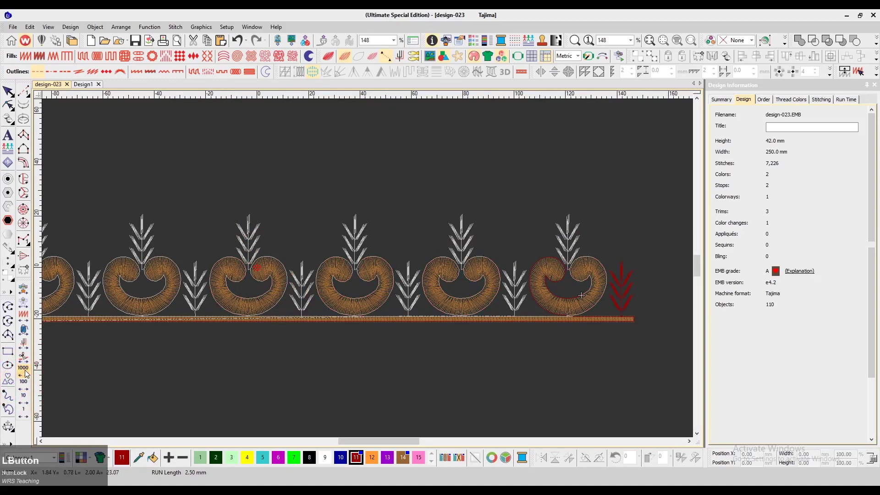
Step: Travel back to the band between the fifth and sixth motifs and resequence the small sprig there by cutting and pasting it
key(Down)
key(Down)
key(Down)
key(Down)
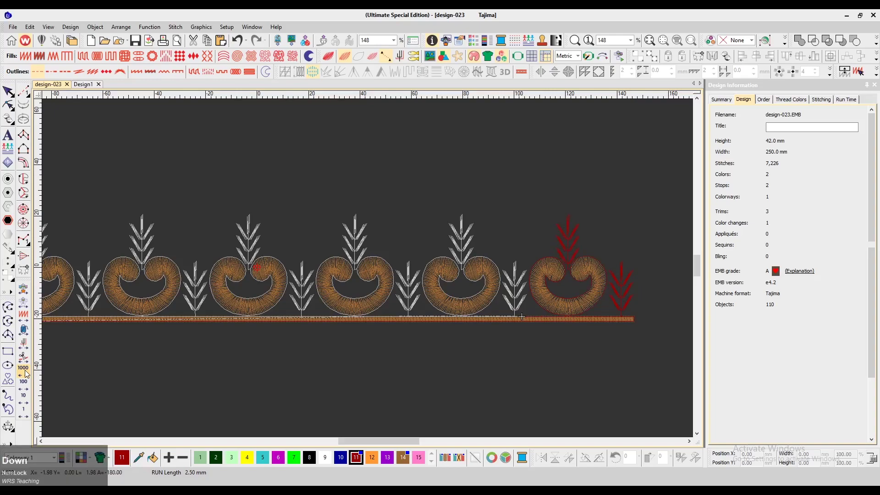
key(Down)
key(Left)
key(Left)
click(514, 276)
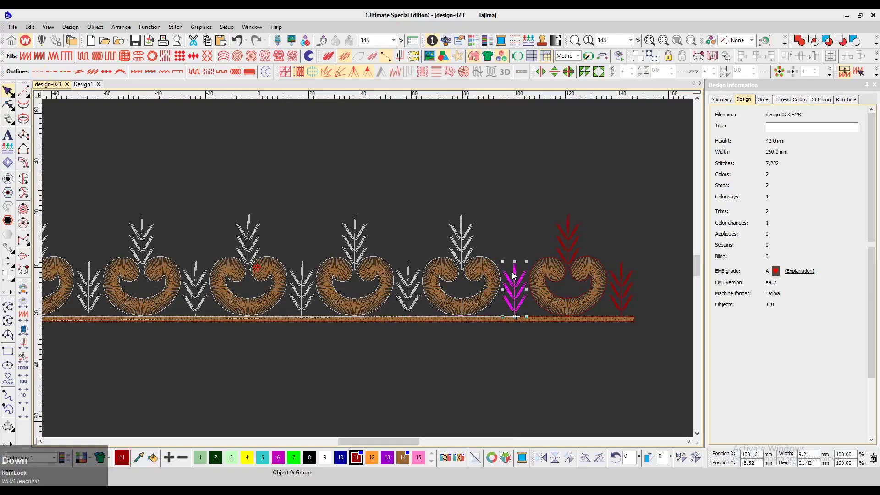
Step: Travel back to the band after the fourth motif, cut and paste its small sprig into the sequence there, and clear the selection
key(Down)
key(Down)
key(Down)
key(Down)
key(Down)
key(Down)
key(Down)
key(Down)
key(Down)
key(Down)
key(Down)
key(Down)
key(Down)
key(Down)
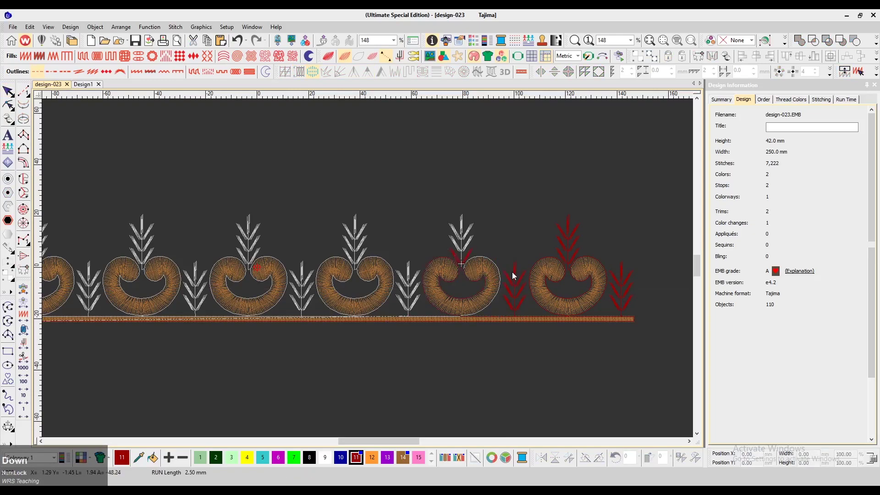
key(Down)
key(Down)
key(Down)
key(Down)
key(Up)
key(Left)
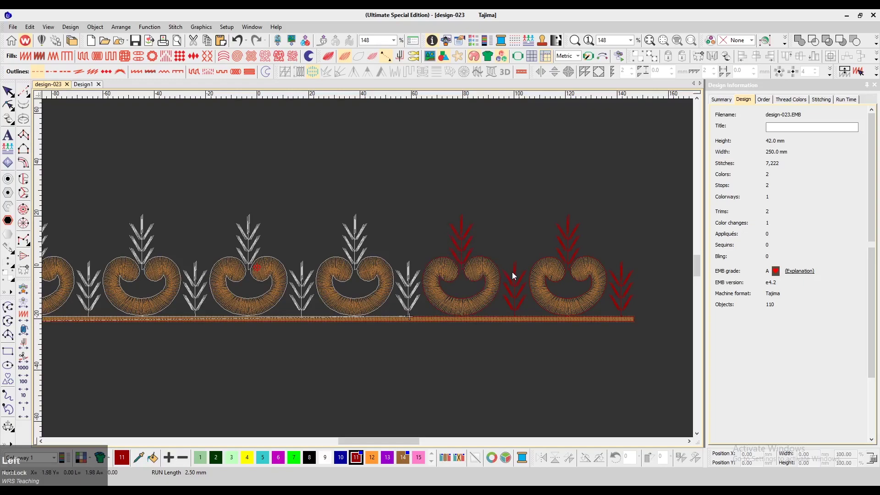
click(415, 280)
key(Escape)
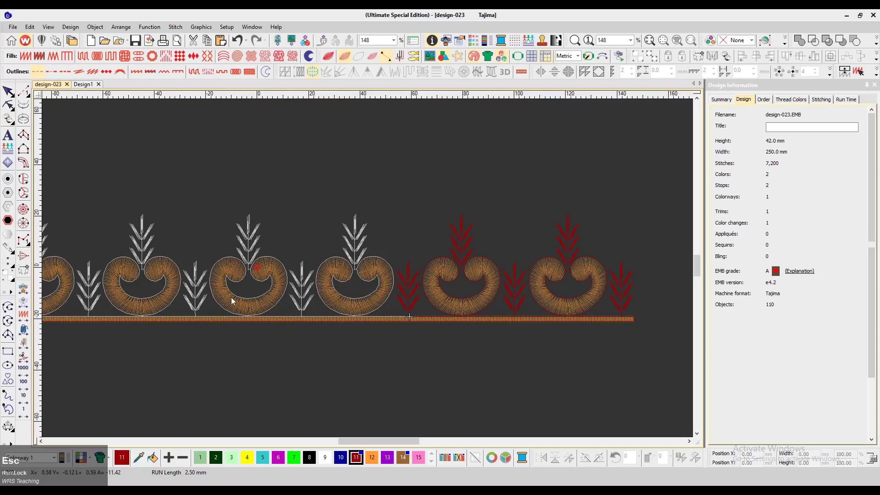
Step: Select all objects of the border and show the whole design in TrueView
key(shift+z)
drag(591, 197, 120, 333)
key(F2)
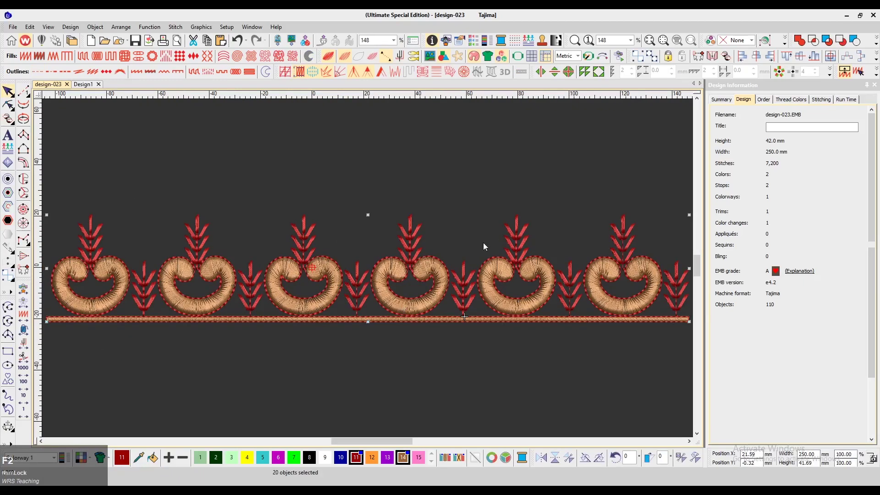